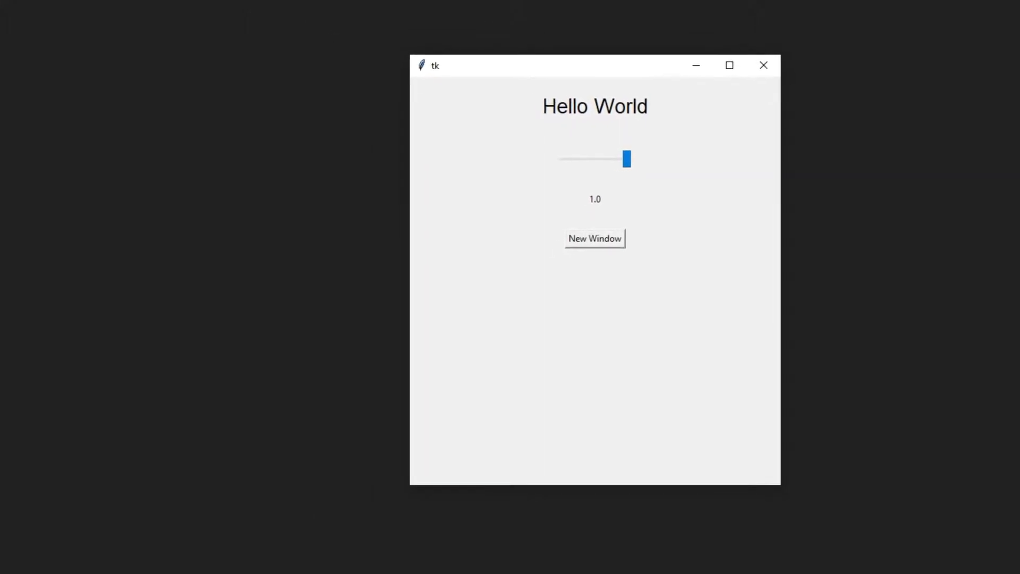
- Drag the new semi-transparent Toplevel window over the main demo window
left_click_drag(69, 54, 451, 139)
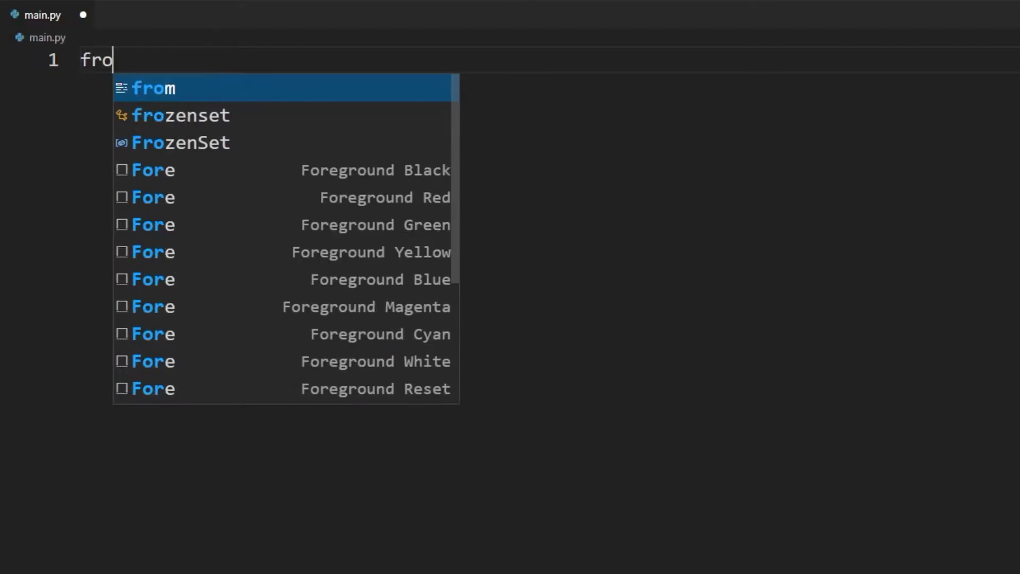
type("m tkinter ")
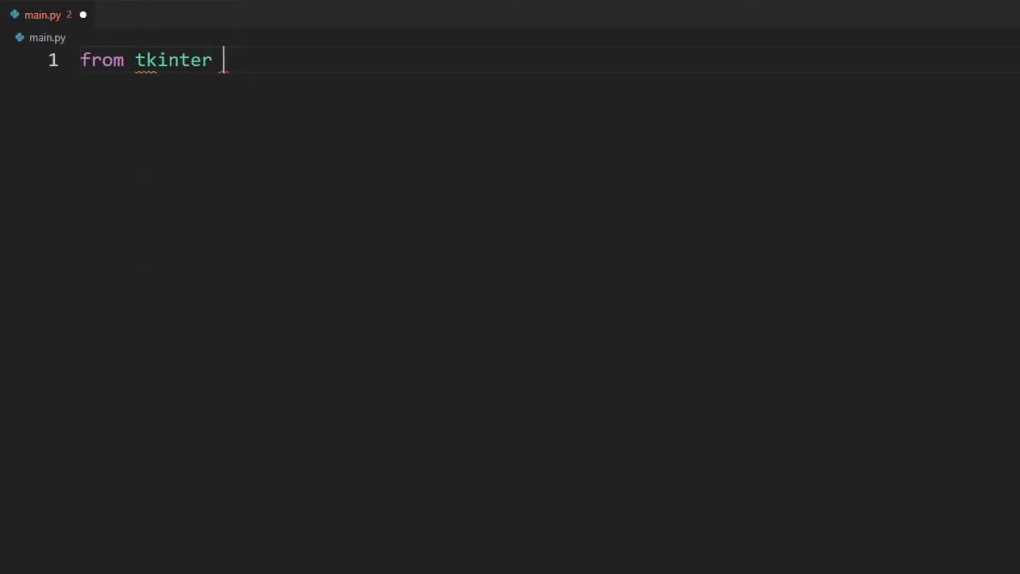
type("import *")
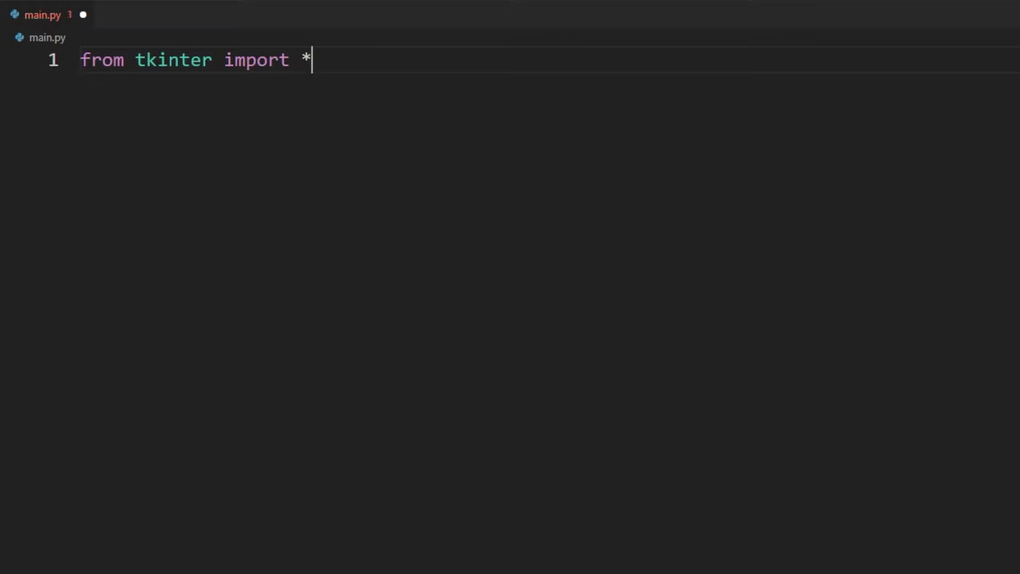
- Write main.py with a Tk root, 500x550 geometry and a mainloop call, and save it
key("Return")
key("Return")
type("root = ")
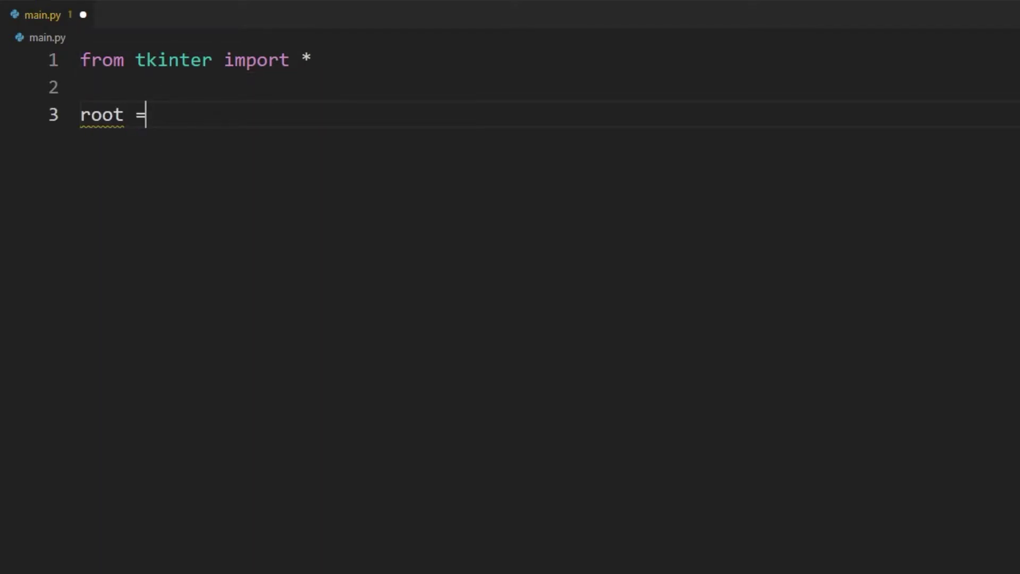
type("Tk()  ")
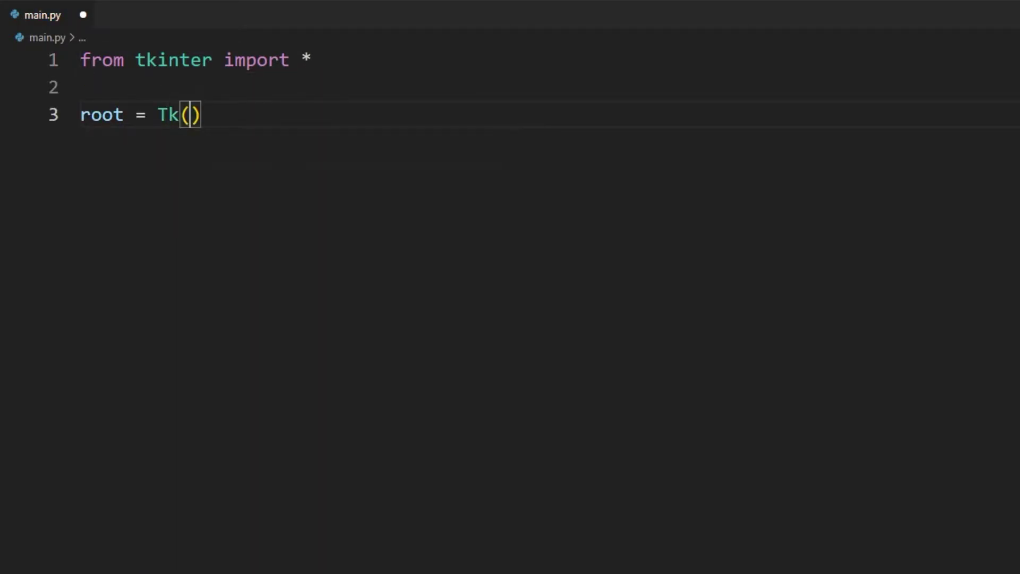
type("ro")
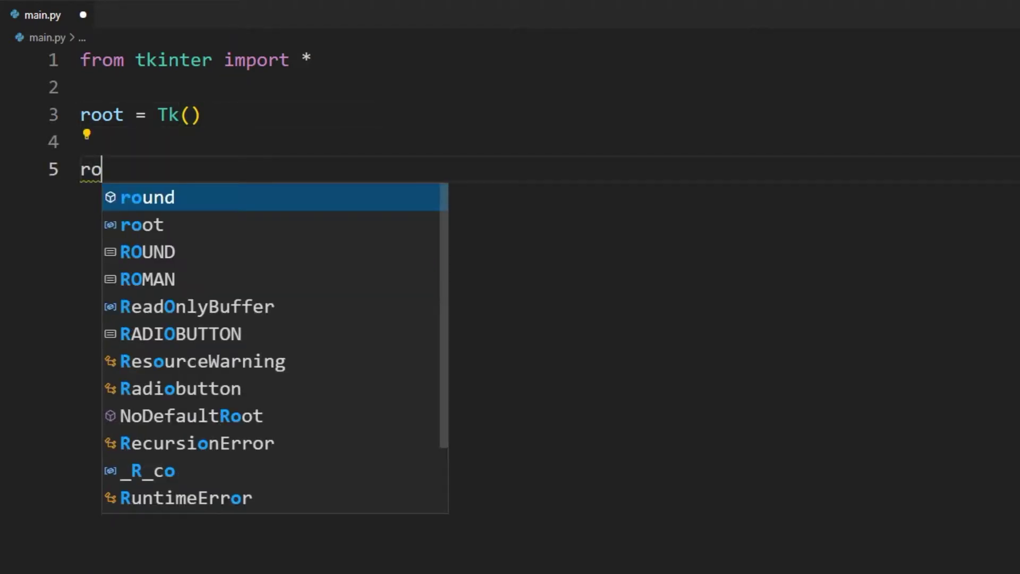
type("ot.ge")
key("Tab")
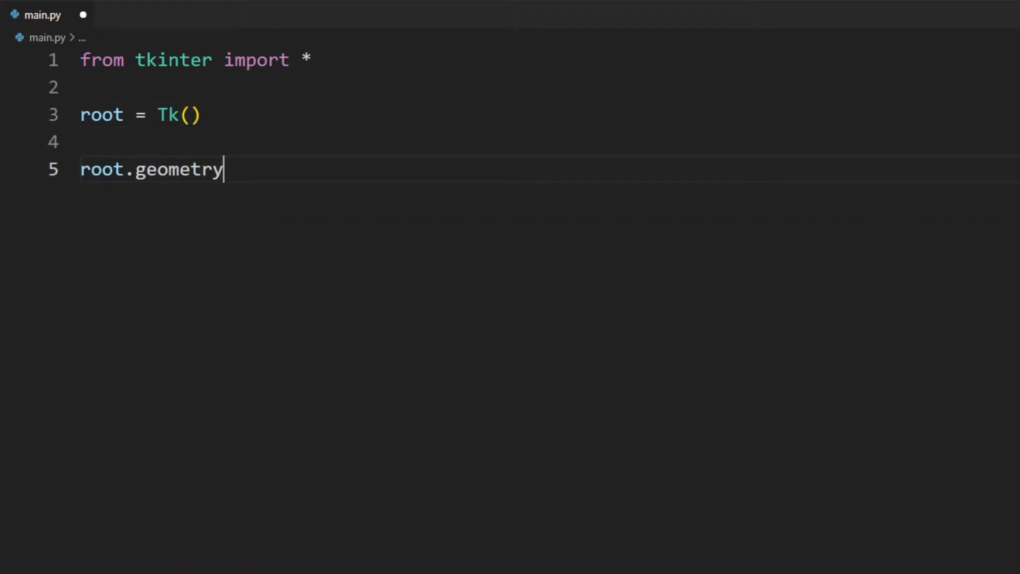
type("(\"")
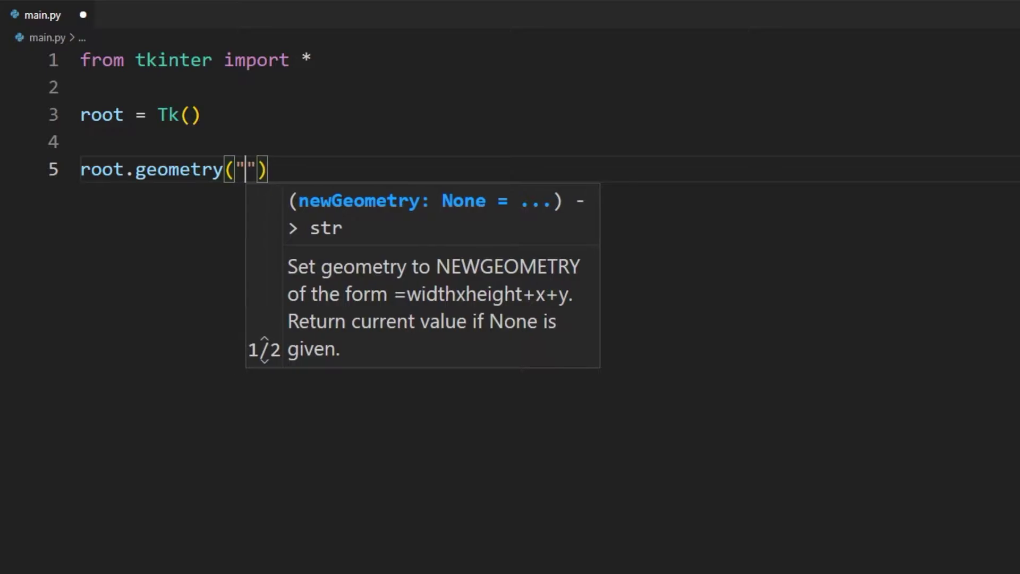
type("500x55")
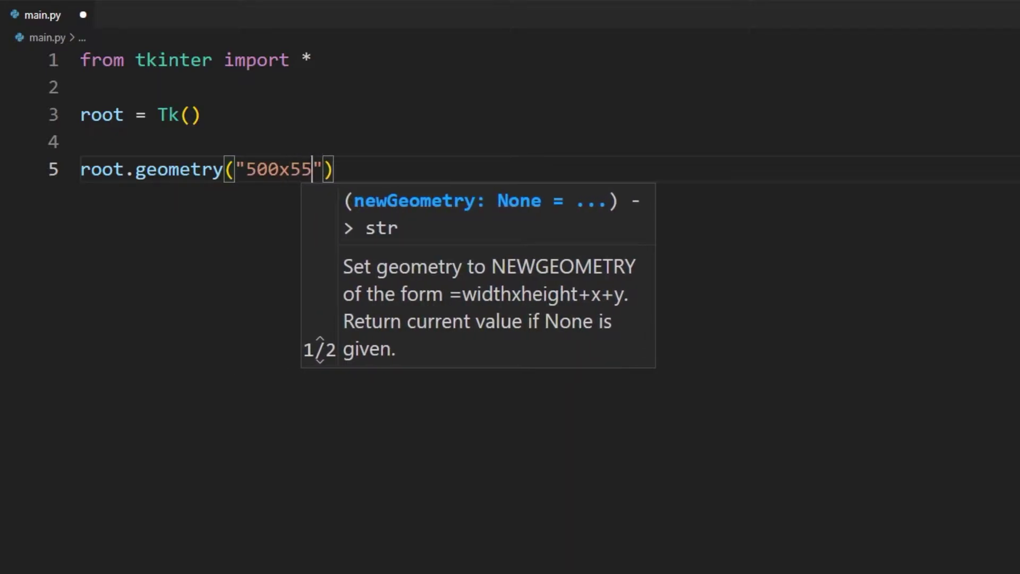
type("0")
key("End")
key("Return")
type("r")
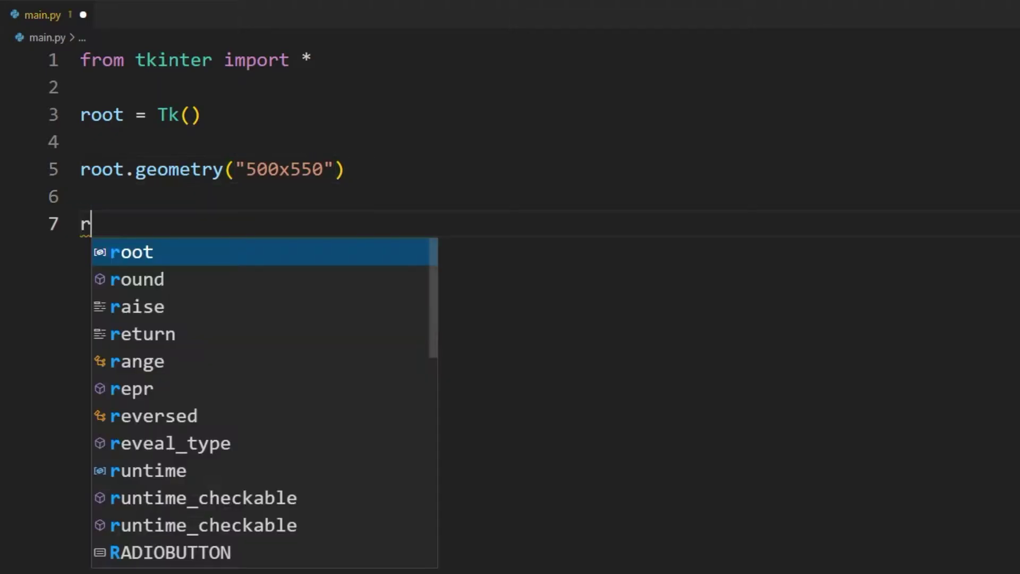
type("oot.mai")
key("Tab")
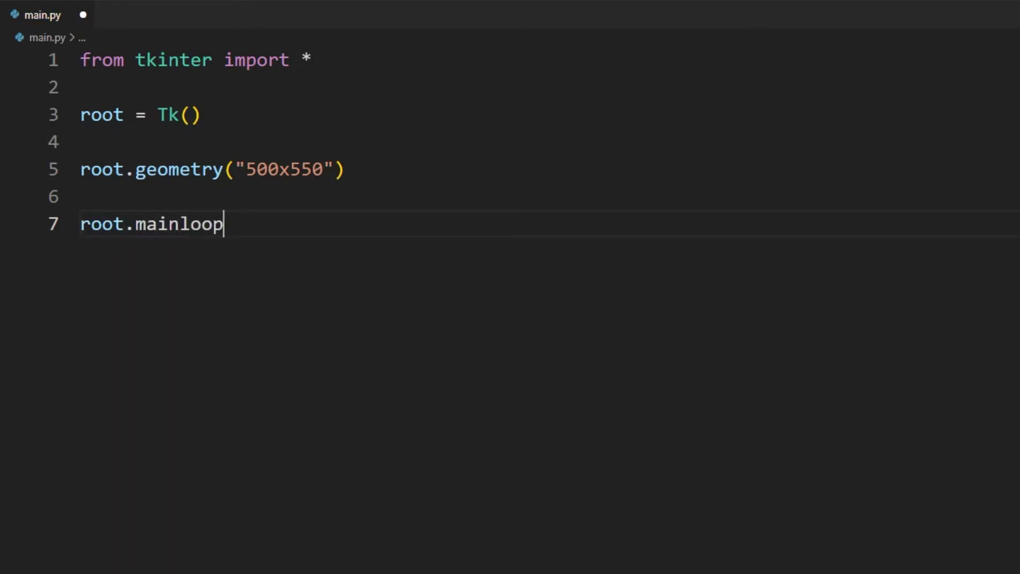
type("(")
key("Right")
key("F5")
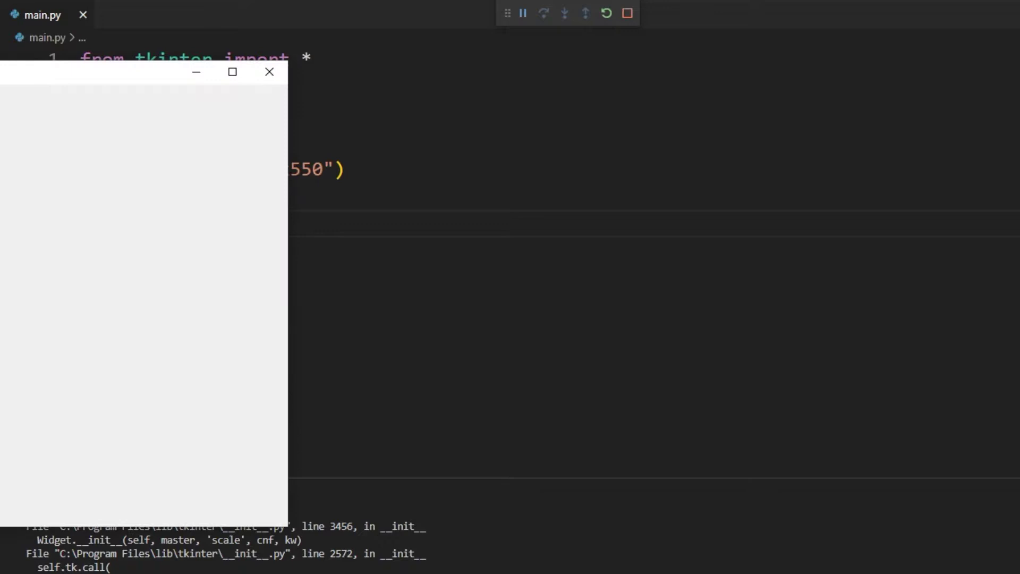
left_click_drag(8, 71, 502, 52)
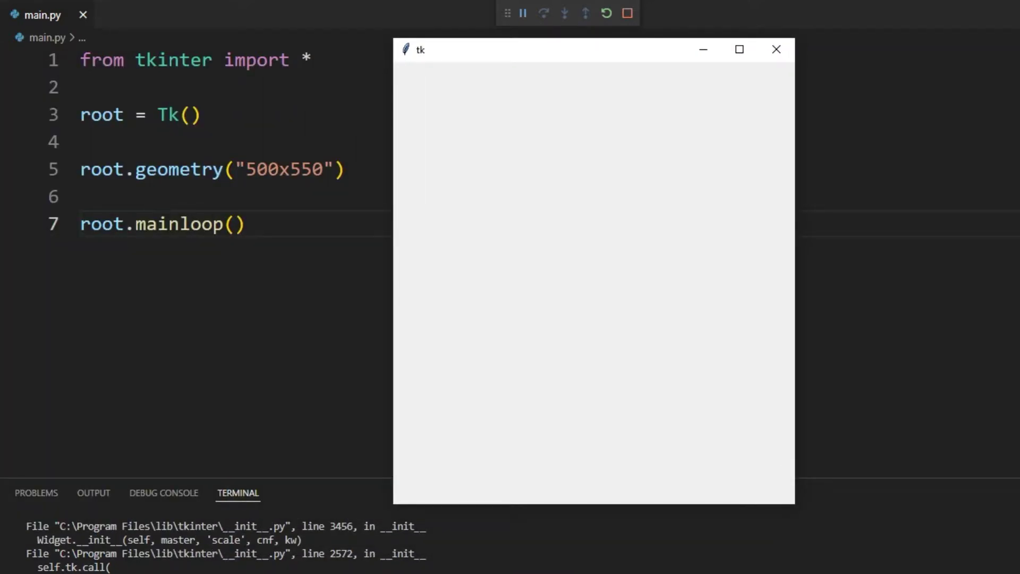
left_click(777, 49)
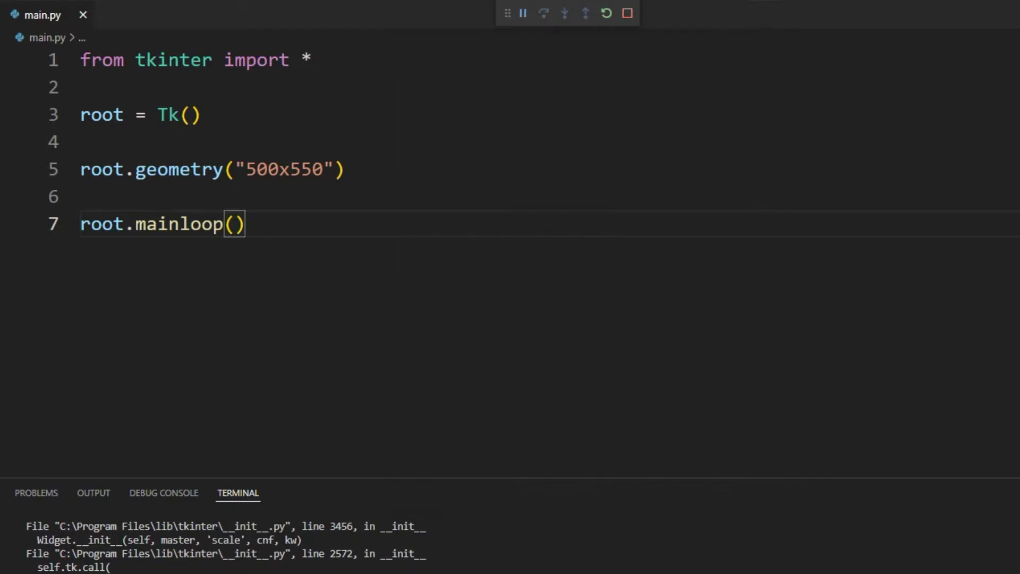
key("ctrl+j")
- Add root.attributes('-alpha', 0.7) below the geometry line and save the script
left_click(358, 169)
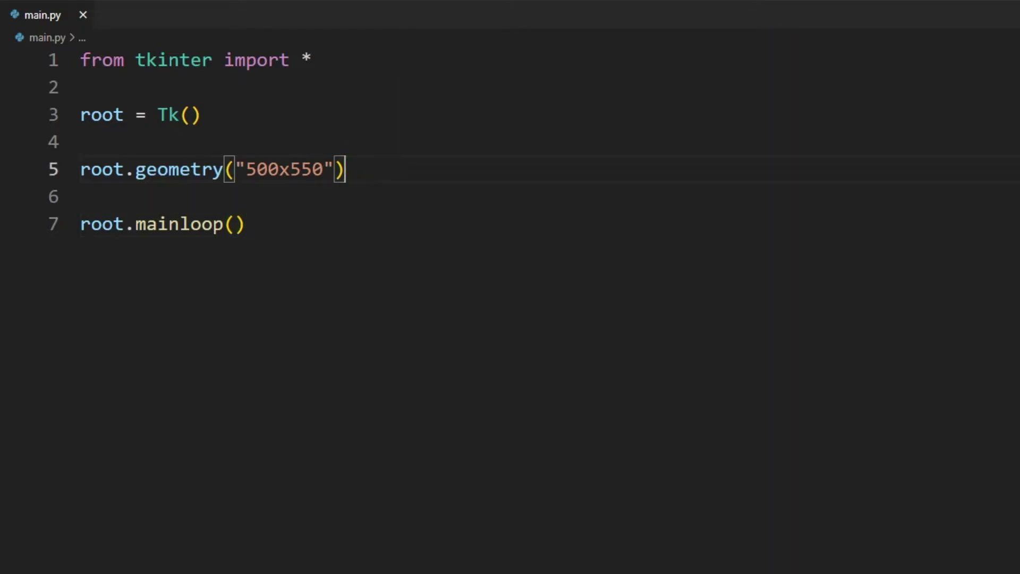
key("Return")
key("Return")
type("root")
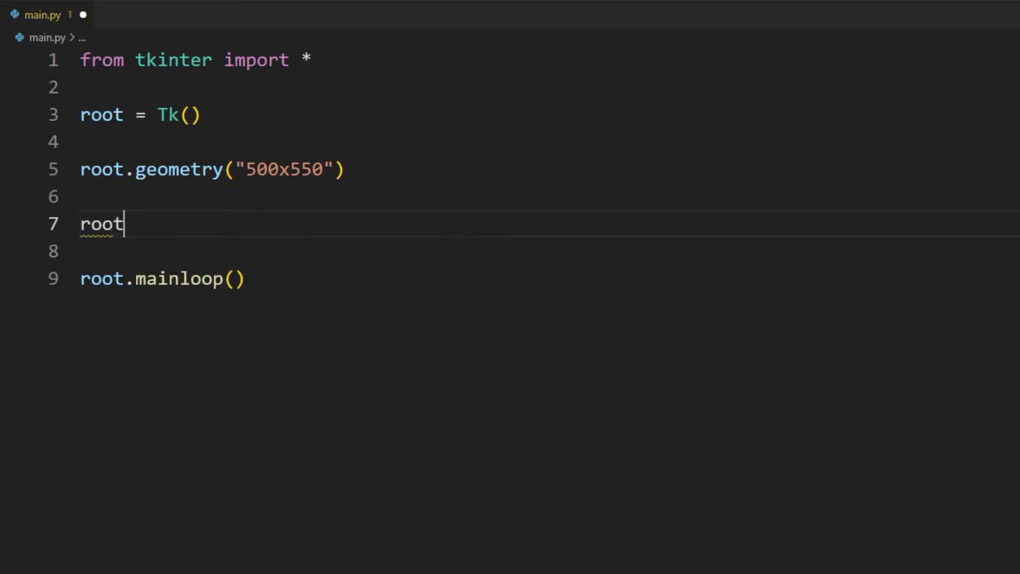
type(".at")
key("Tab")
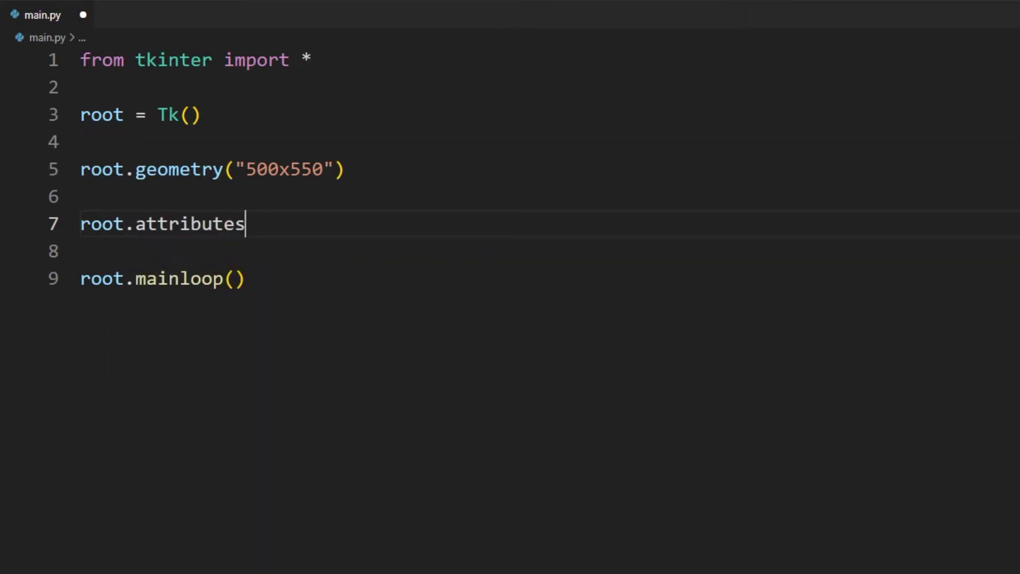
type("('")
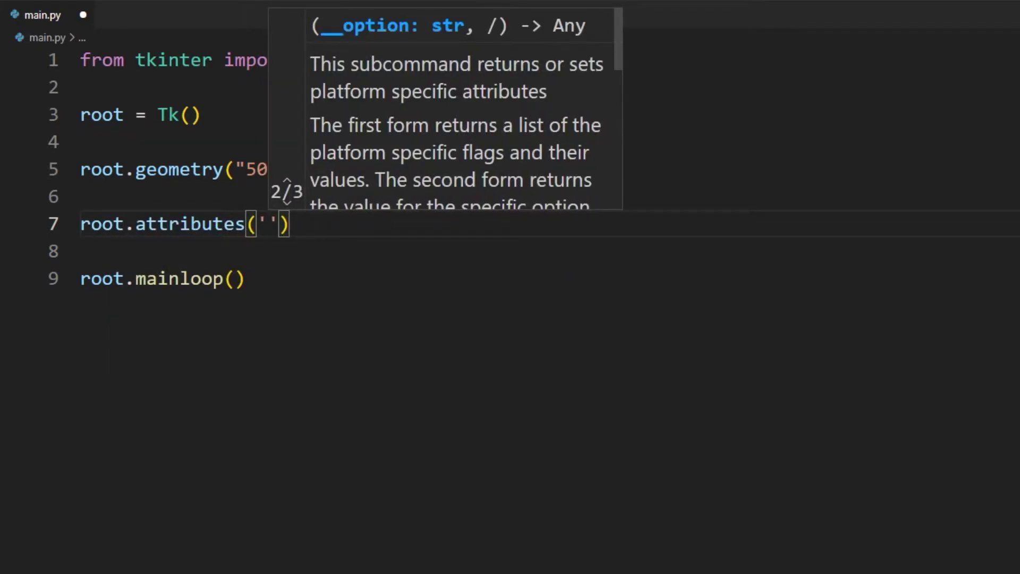
type("-alpha'")
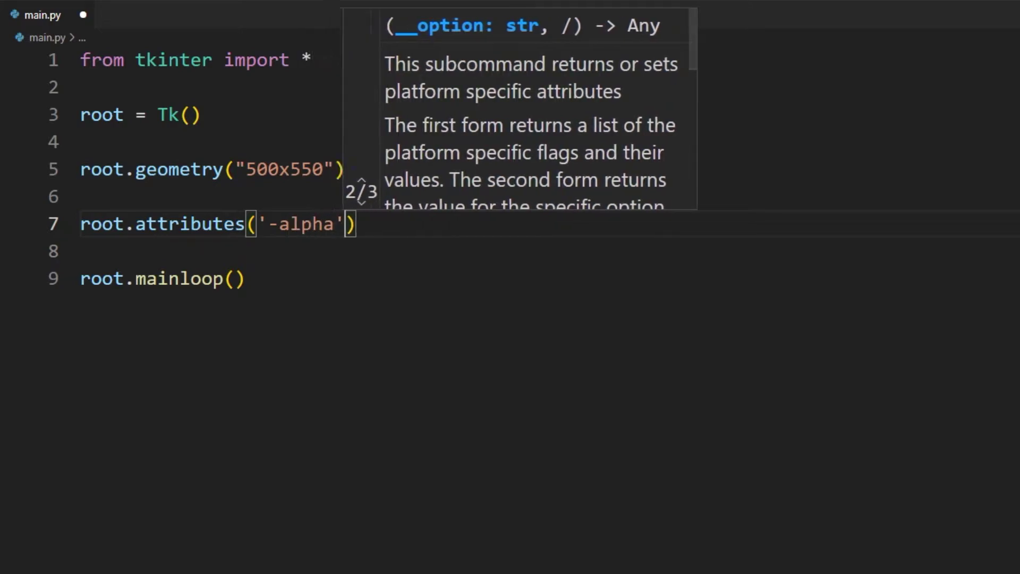
type(", ")
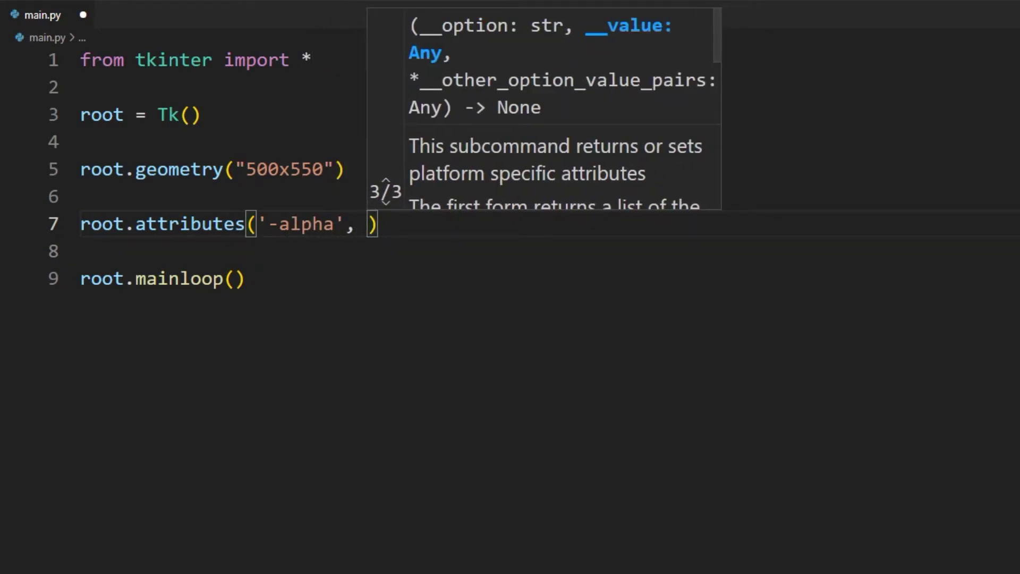
type("0.7")
key("Escape")
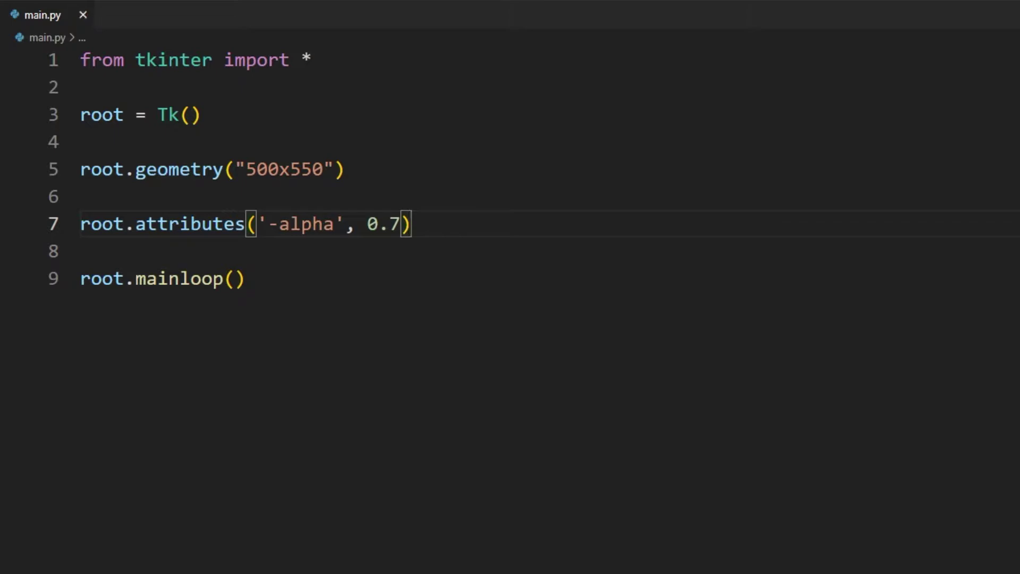
- Run the app to view the 0.7-alpha window beside the code, then close it
key("F5")
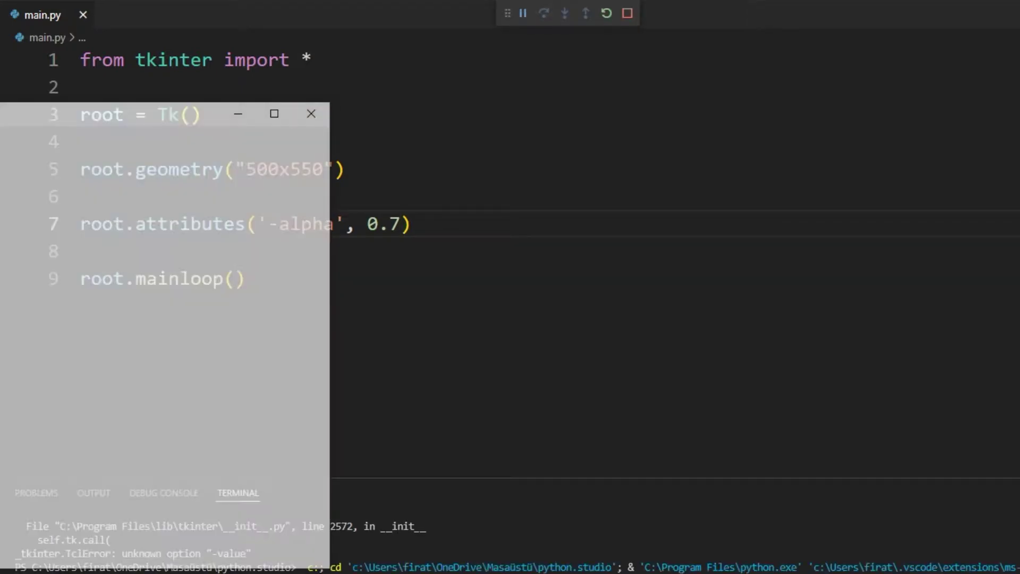
left_click_drag(9, 116, 511, 25)
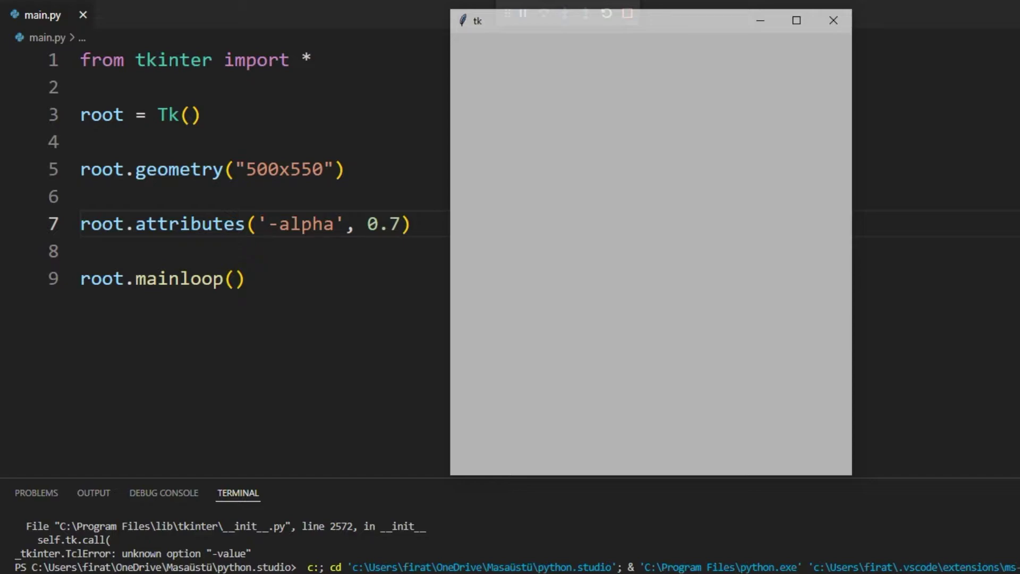
left_click(834, 20)
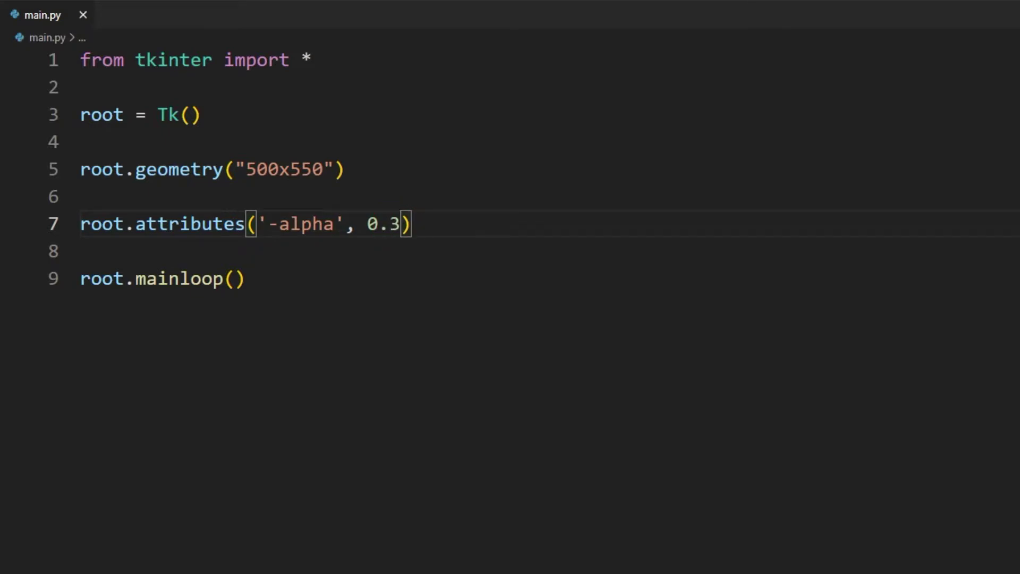
- Rerun with alpha 0.3, move the fainter window aside, and close it
key("F5")
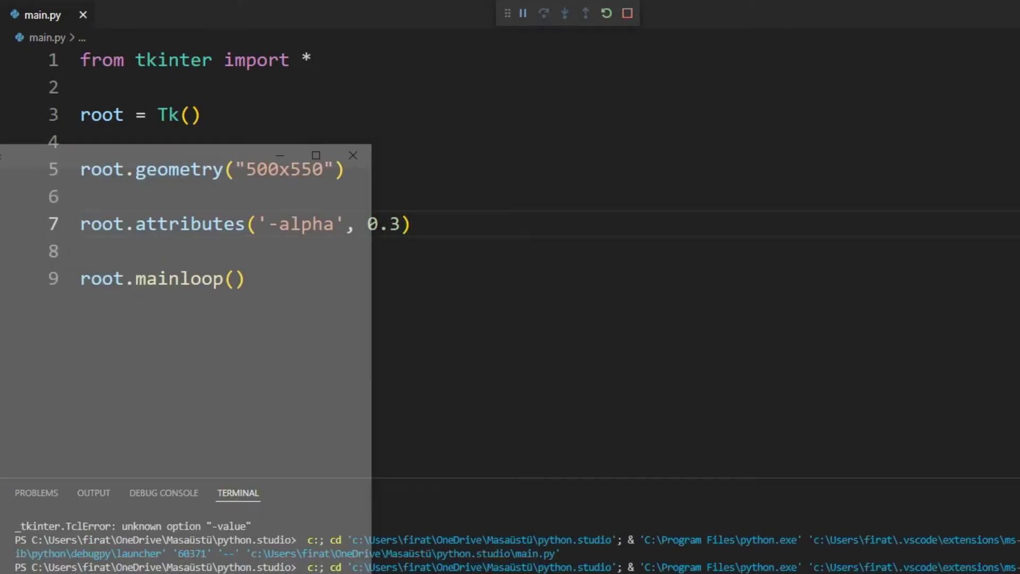
left_click_drag(82, 158, 521, 50)
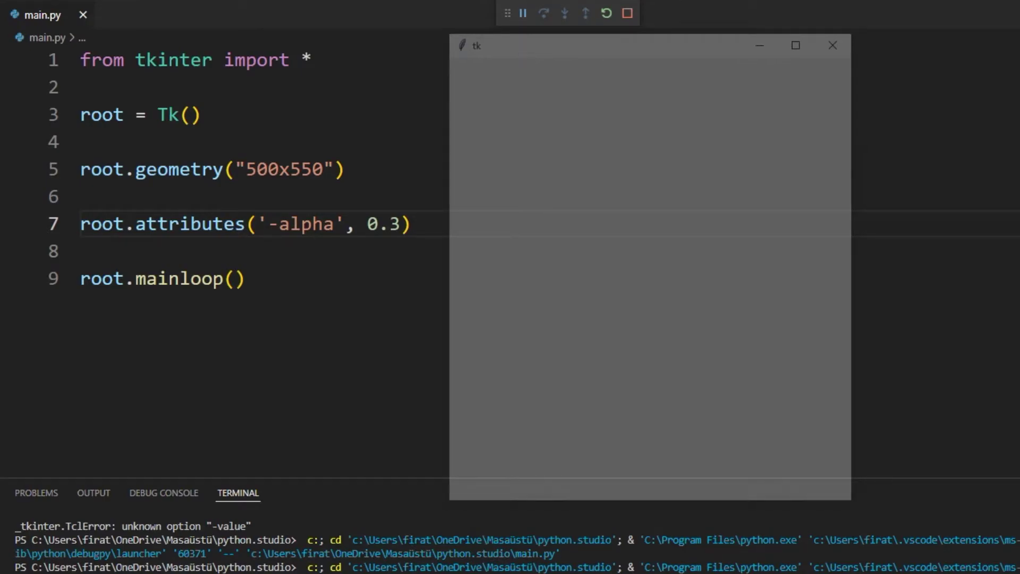
left_click(833, 45)
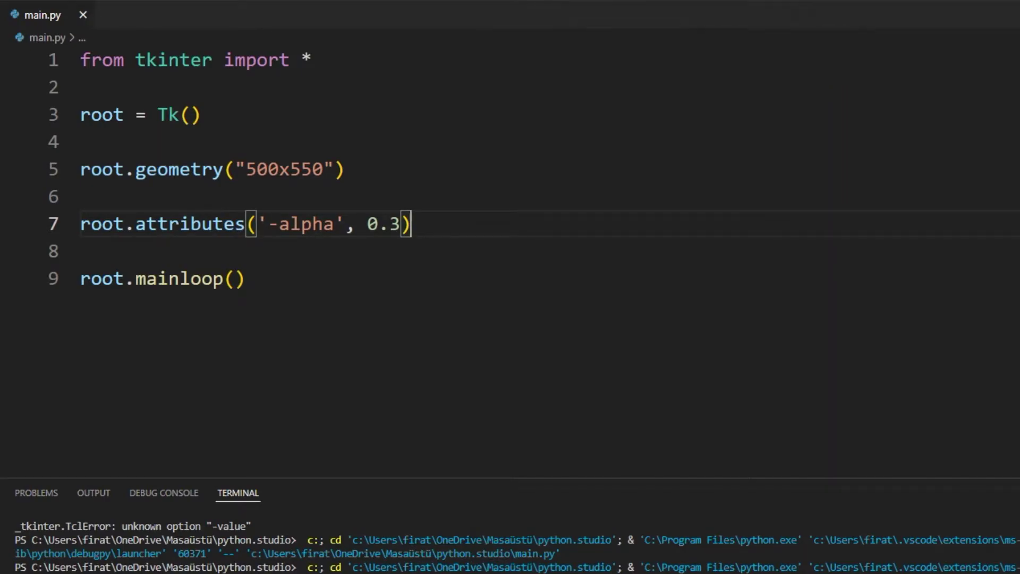
- Set alpha to 1, add a 'Hello World' Helvetica 20 label, and begin my_label.pack
key("ctrl+j")
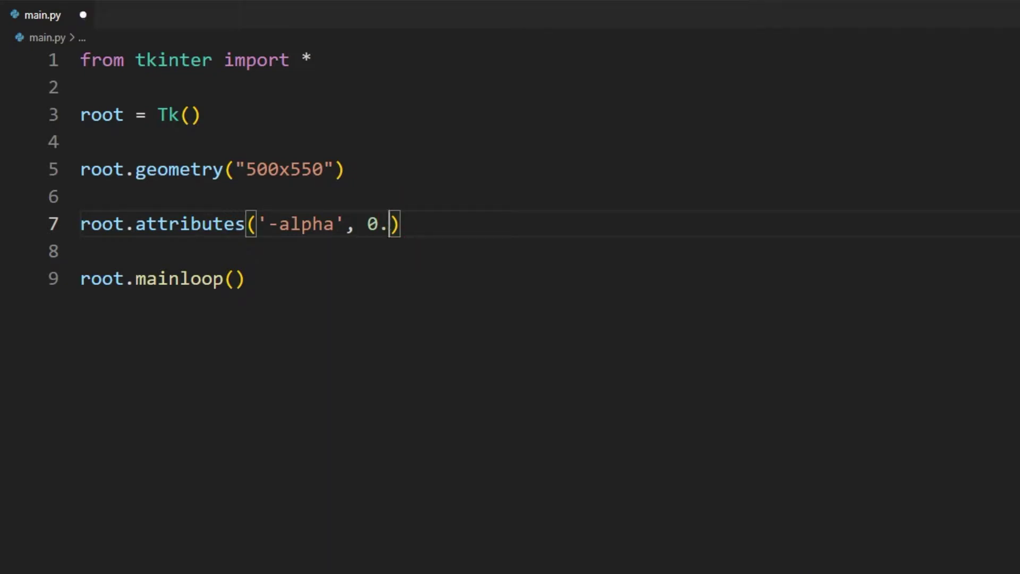
key("BackSpace")
key("BackSpace")
key("Return")
key("Return")
type("my_lab")
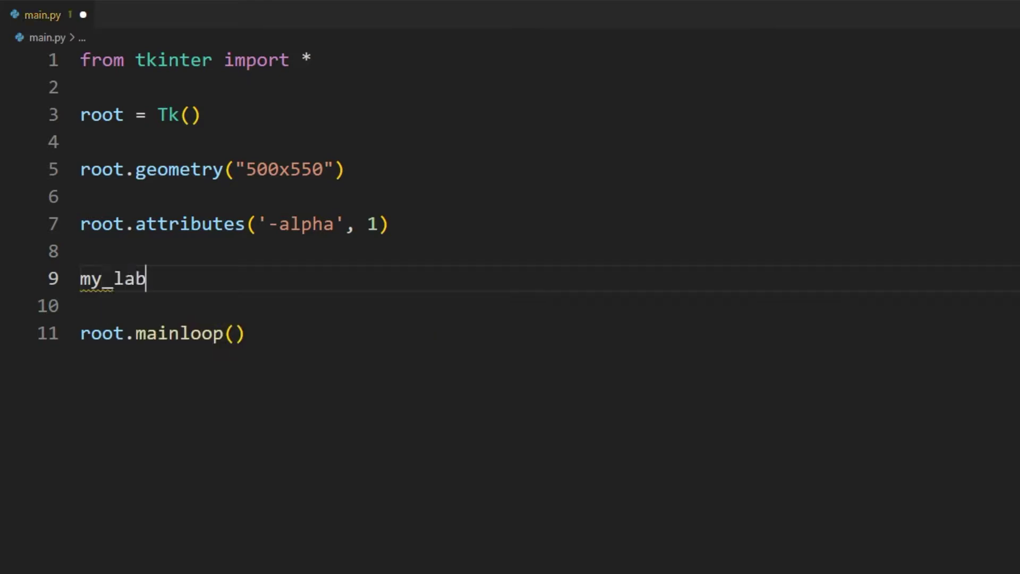
type("el = La")
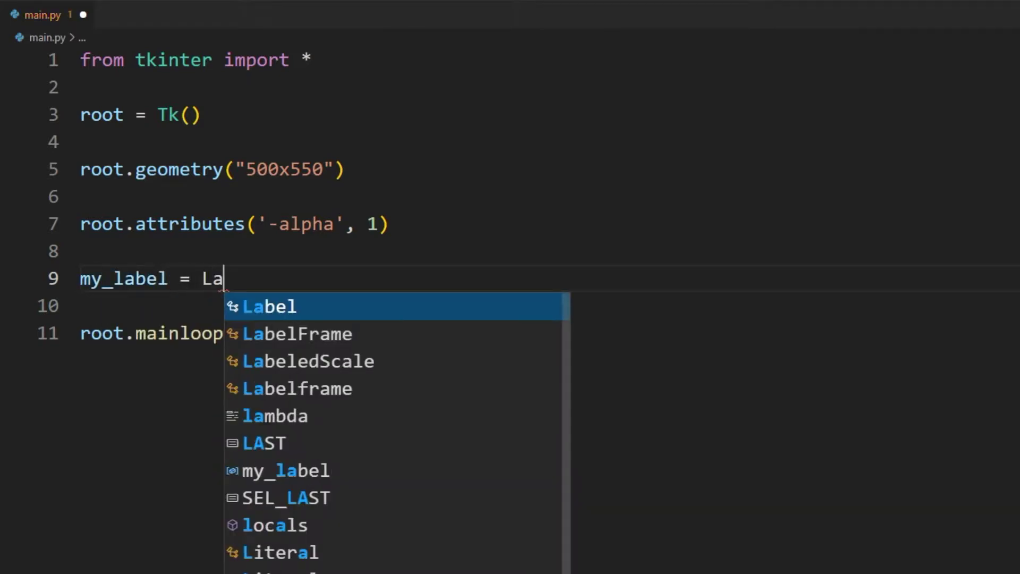
type("bel(r")
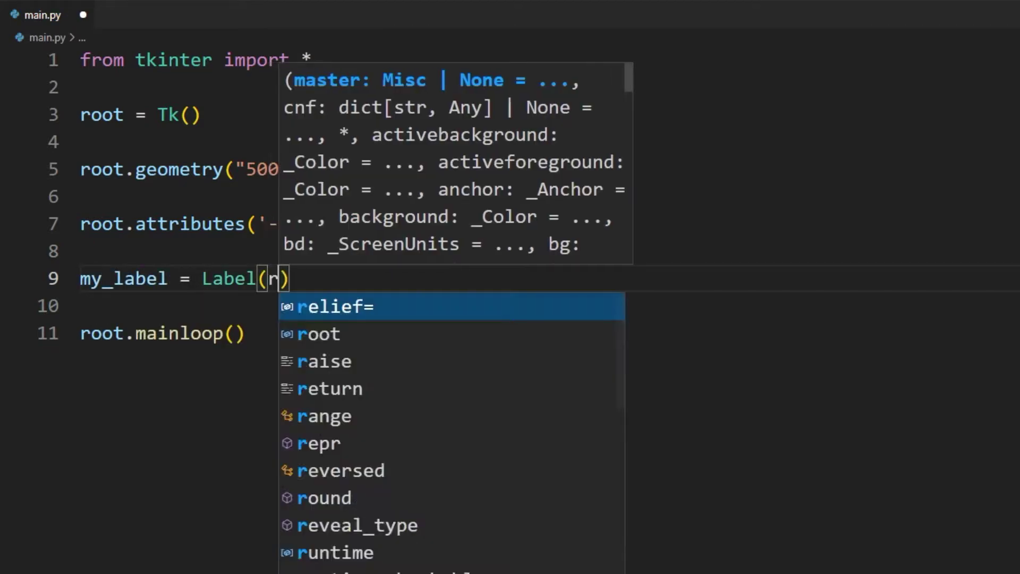
type("oot,")
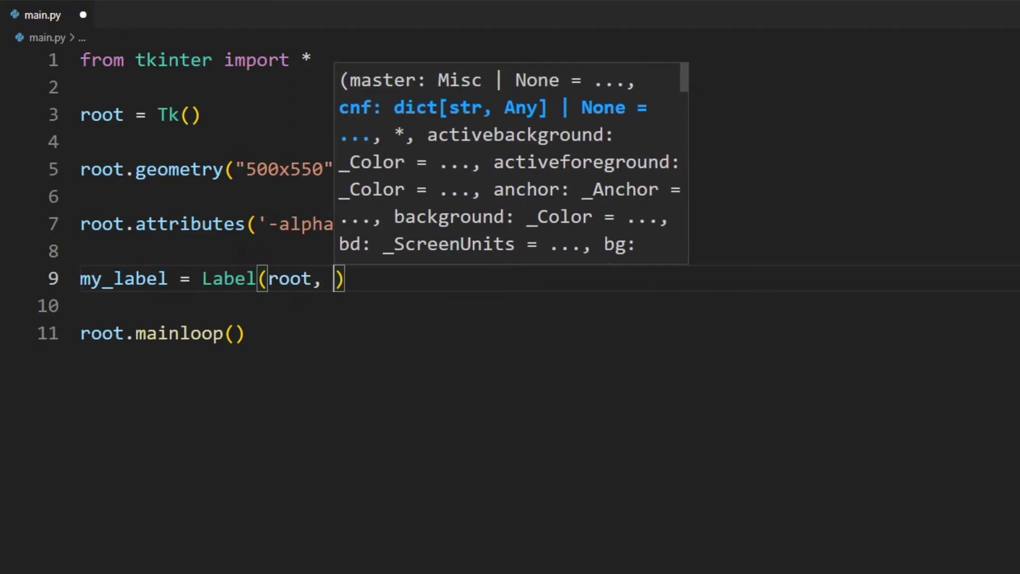
type(" text=\"")
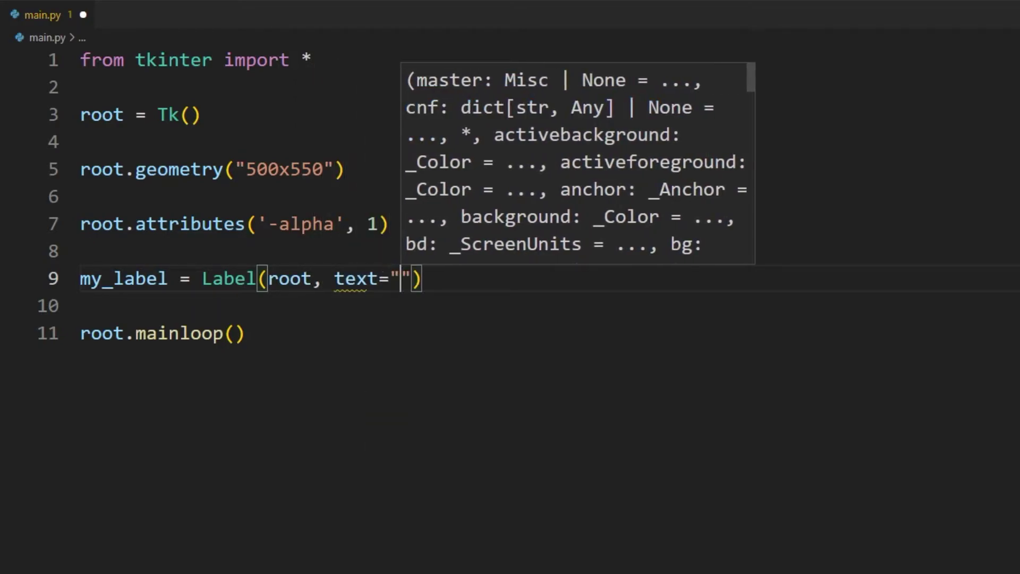
type("Hell")
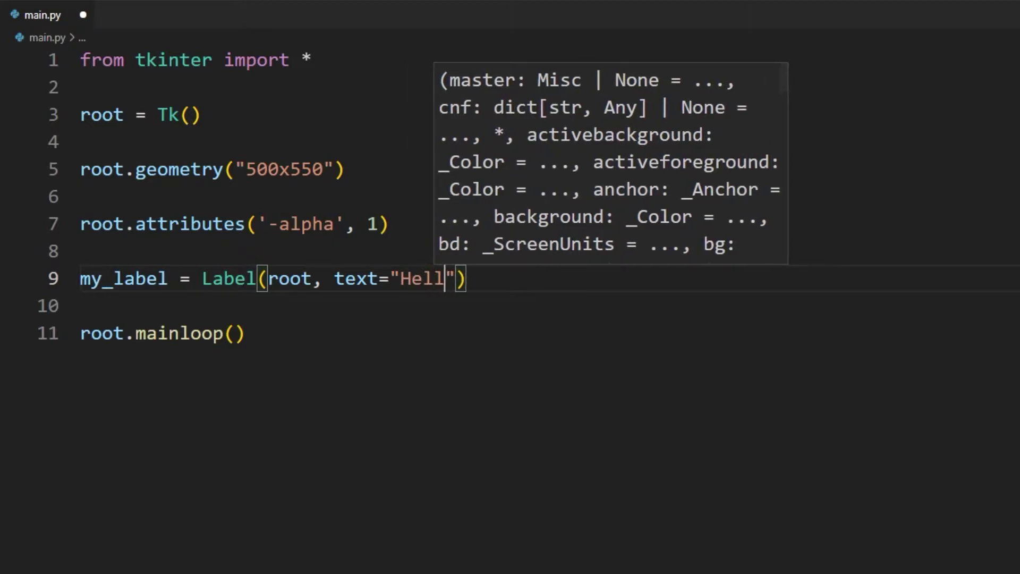
type("o Wor")
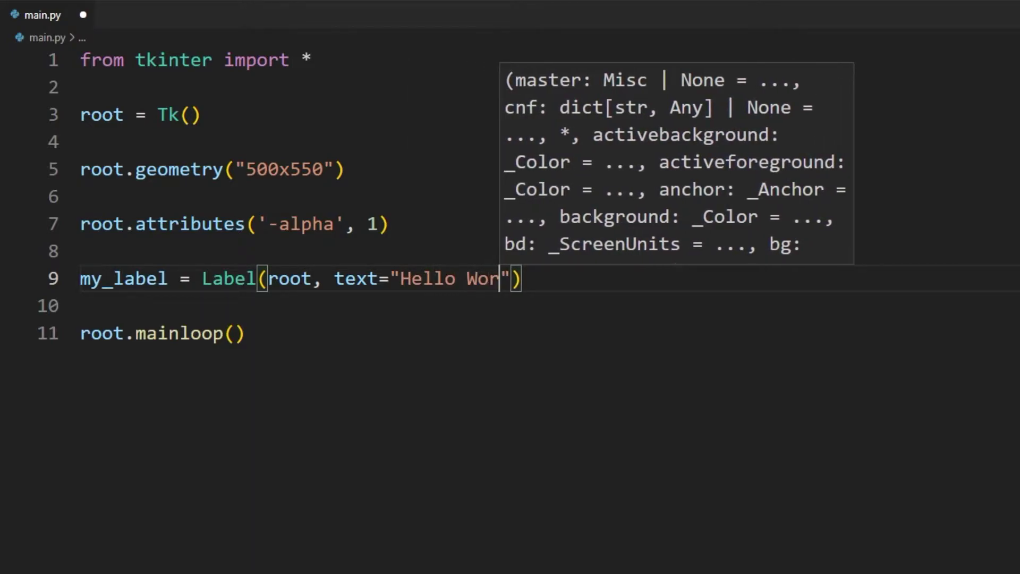
type("ld\", ")
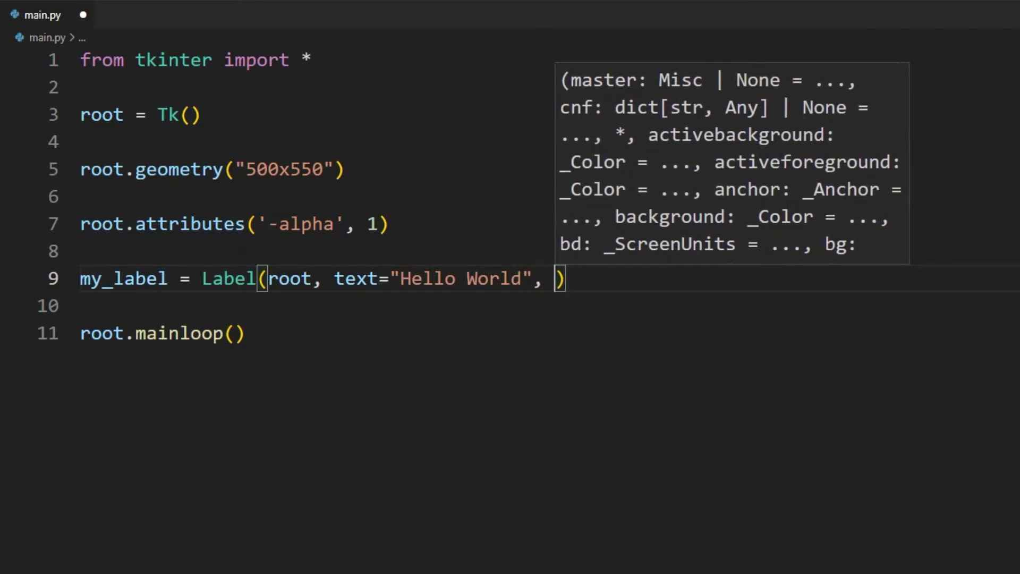
type("font=")
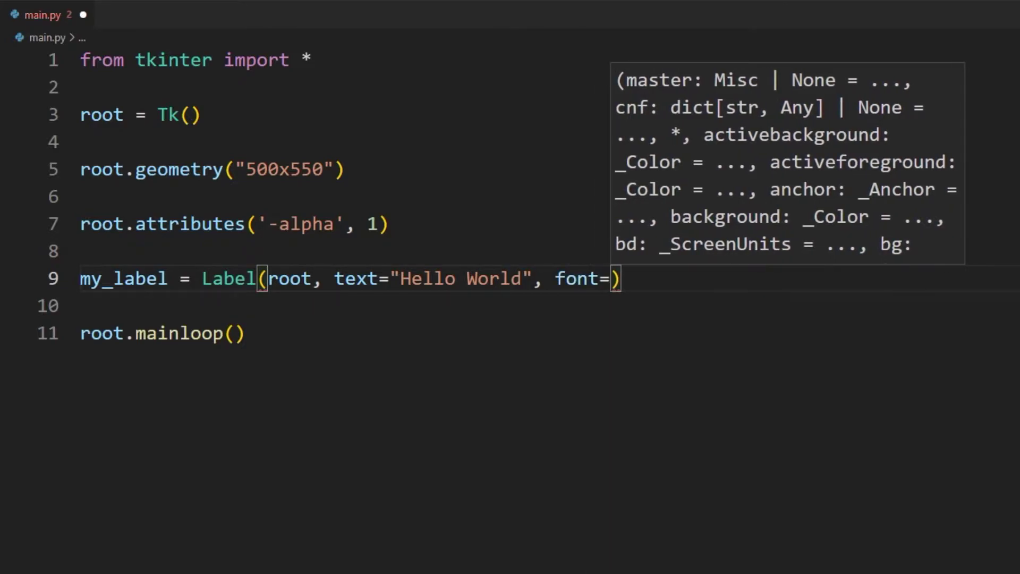
type("('H")
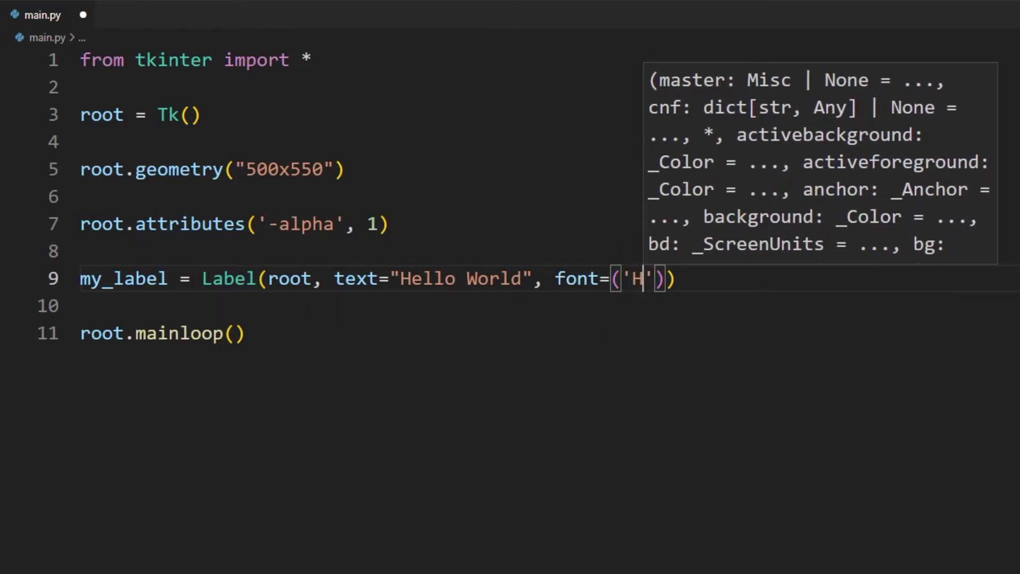
type("elvetica")
key("Right")
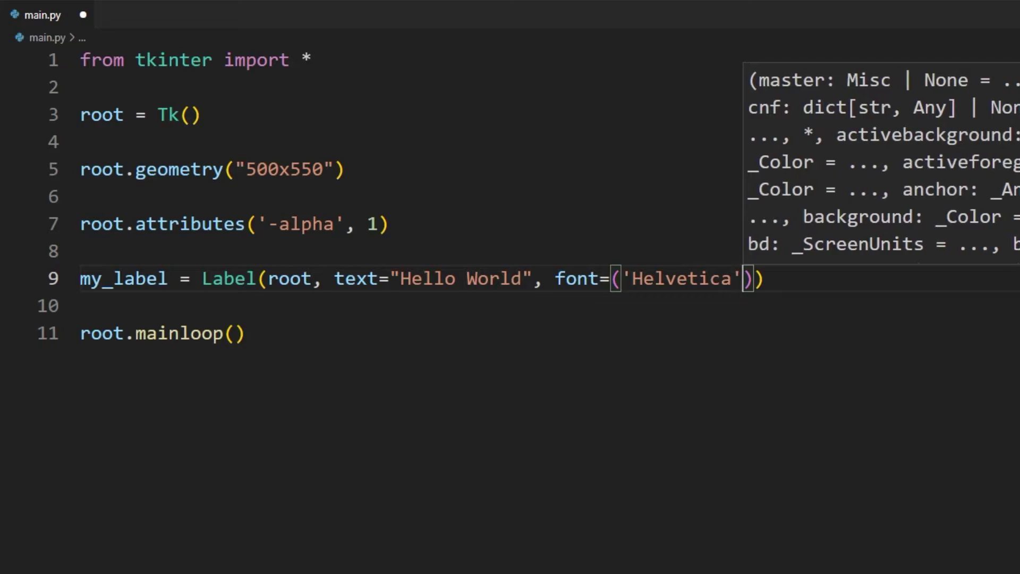
type(",20")
key("Right")
key("Right")
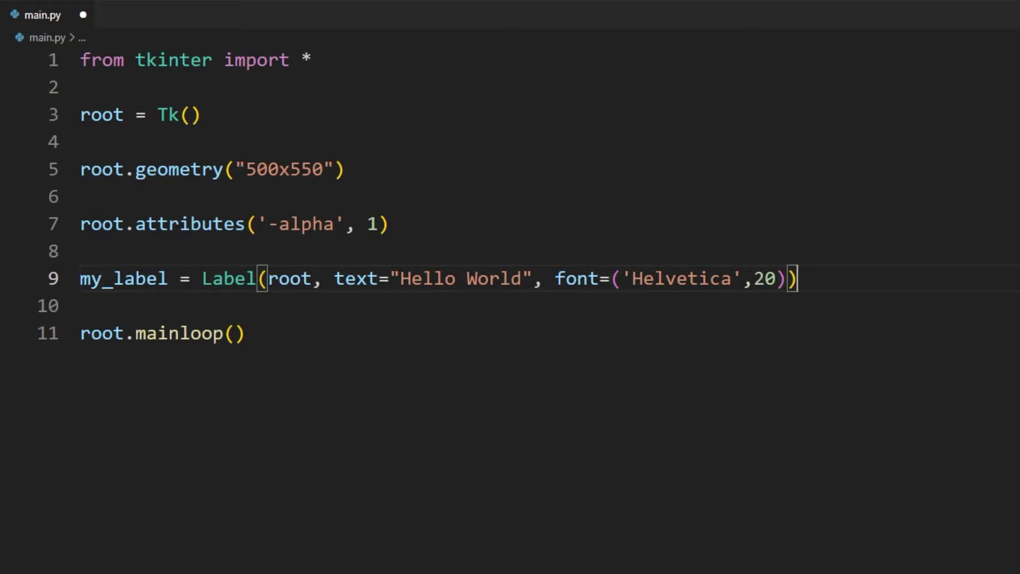
key("Return")
type("my")
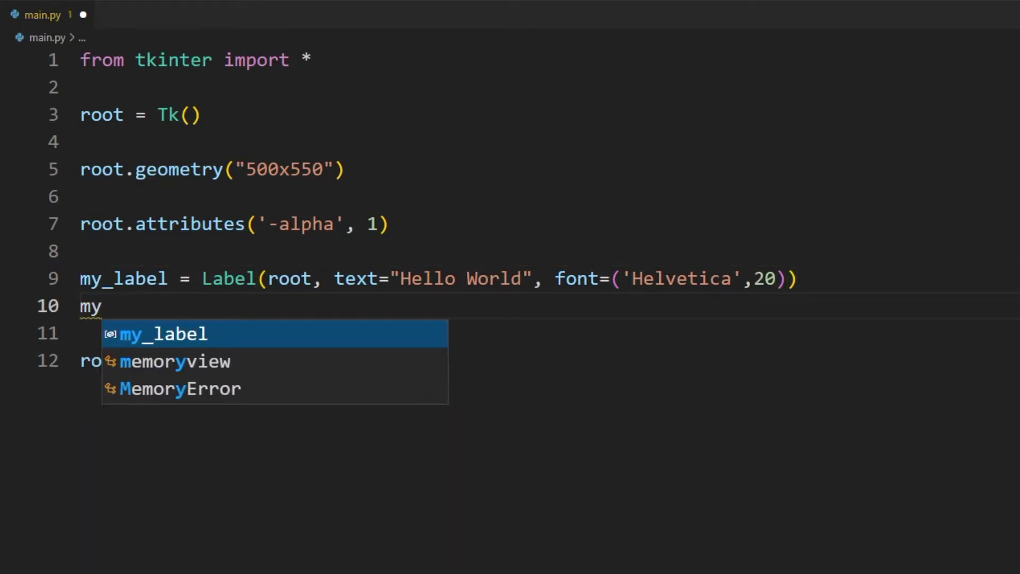
key("Tab")
type(".pack")
key("Escape")
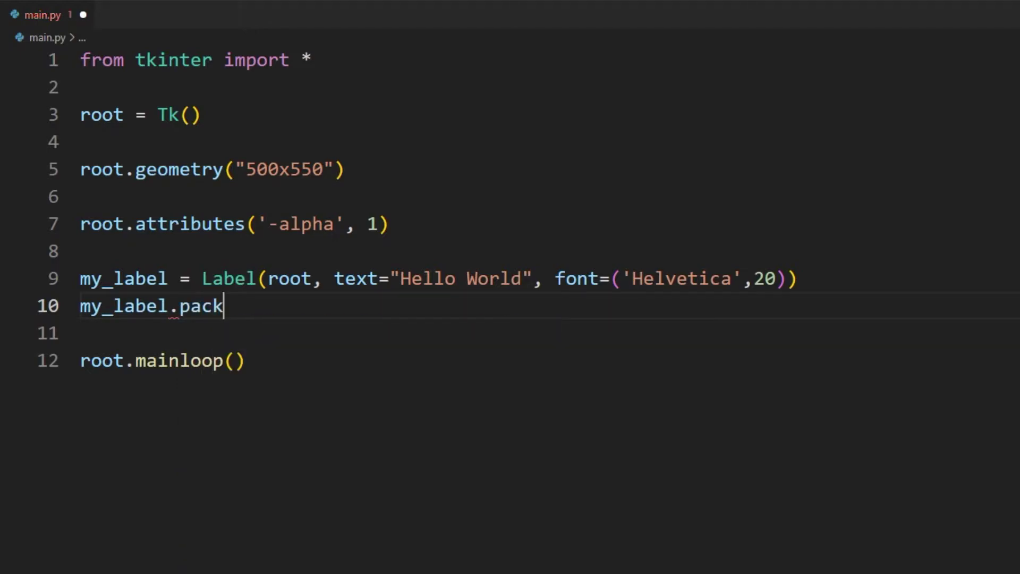
type("pady")
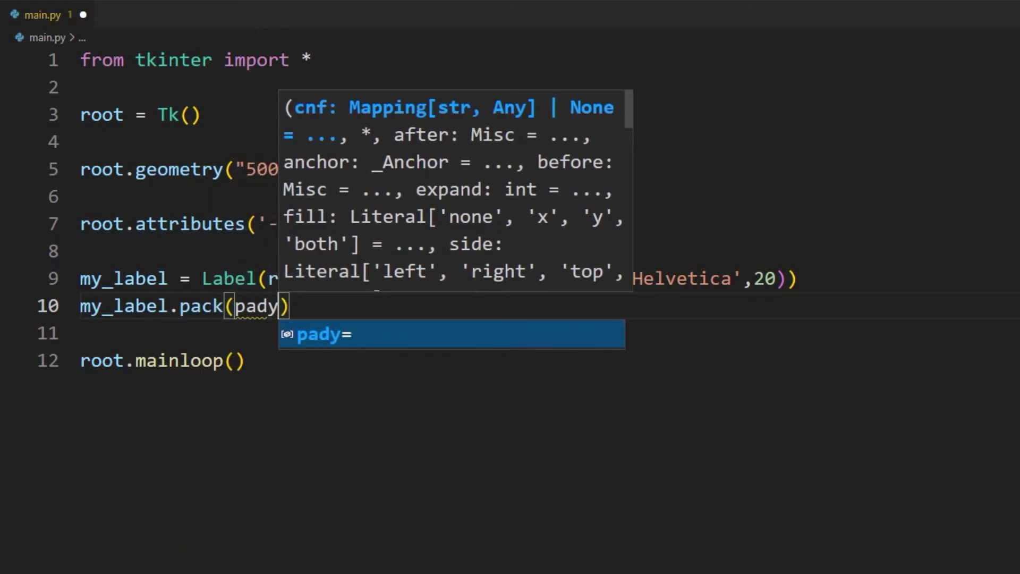
type("=20")
- Finish pady=20, save, run to check the Hello World window, then close it
key("Escape")
key("ctrl+s")
key("F5")
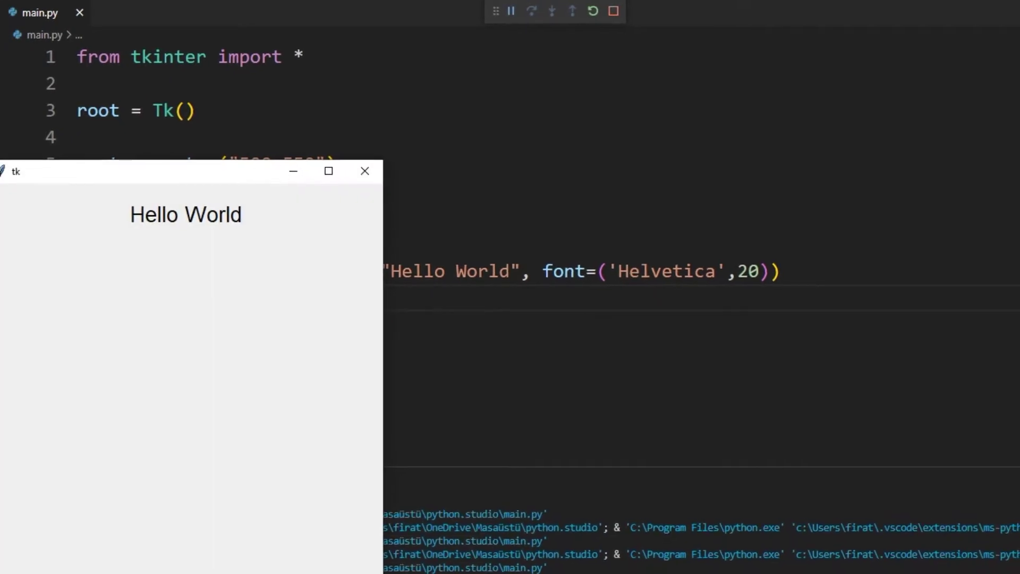
left_click_drag(199, 171, 894, 41)
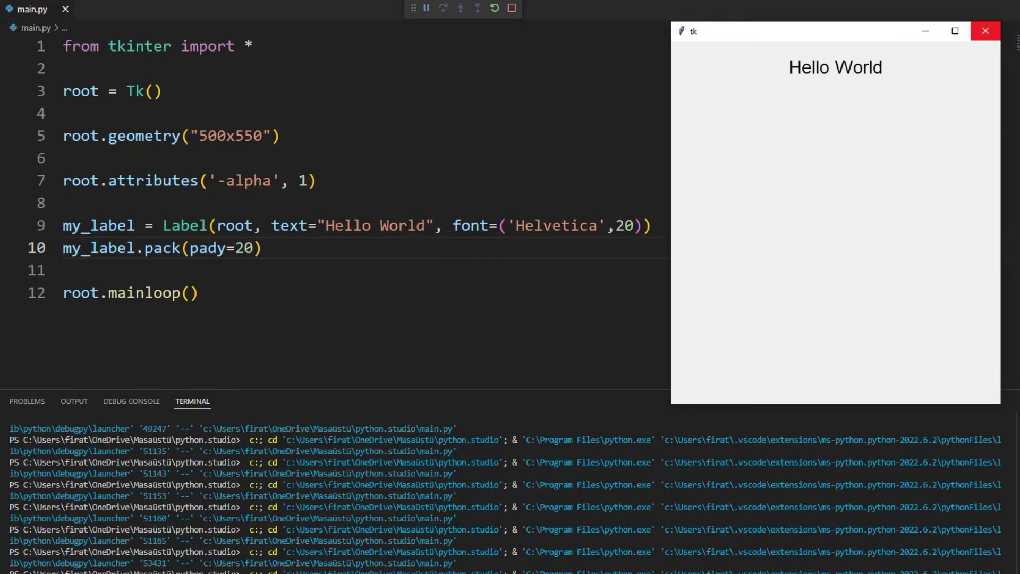
left_click(985, 31)
key("ctrl+j")
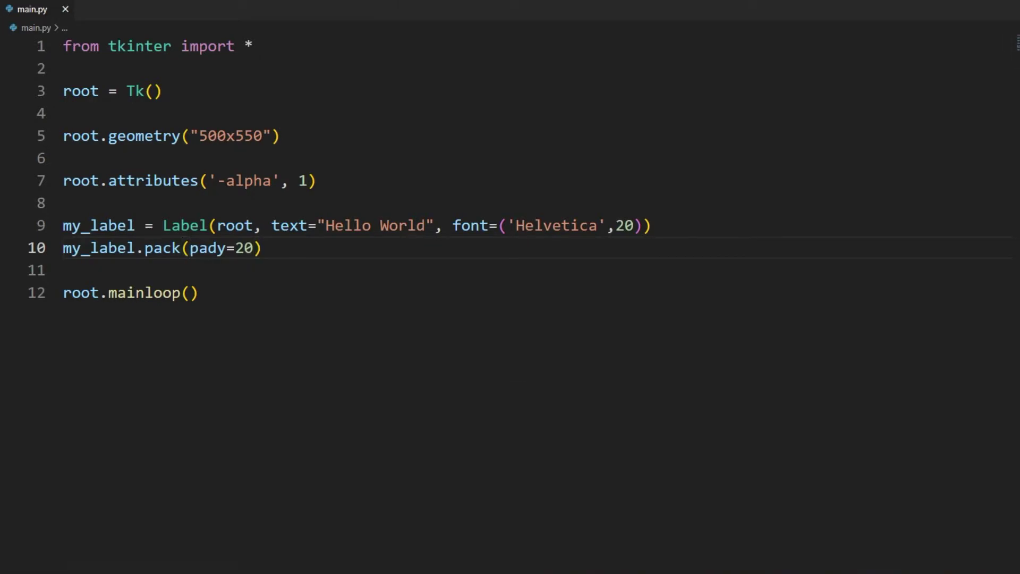
left_click(264, 47)
- Insert a blank line 2 for a second import statement
key("Return")
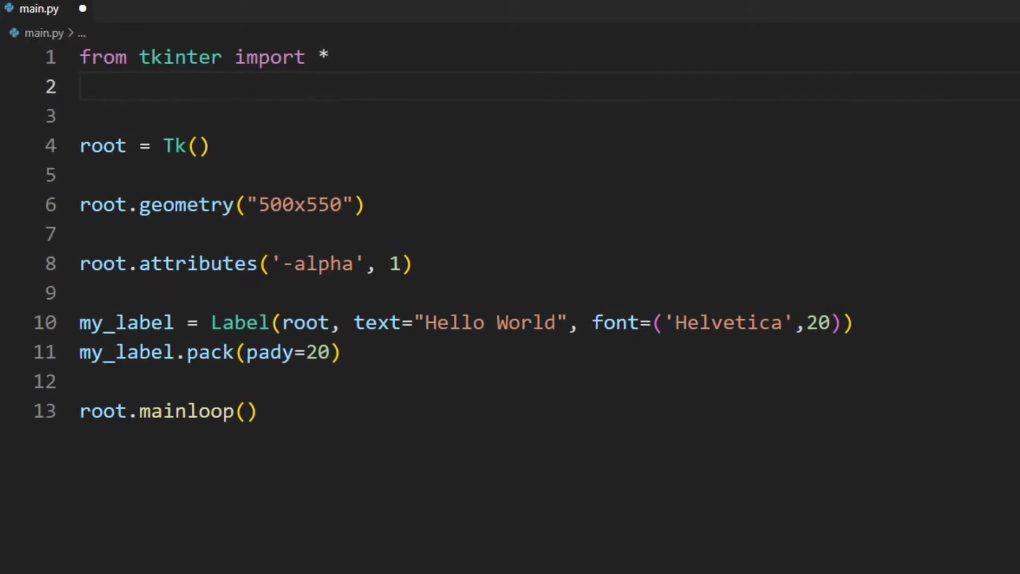
type("import ")
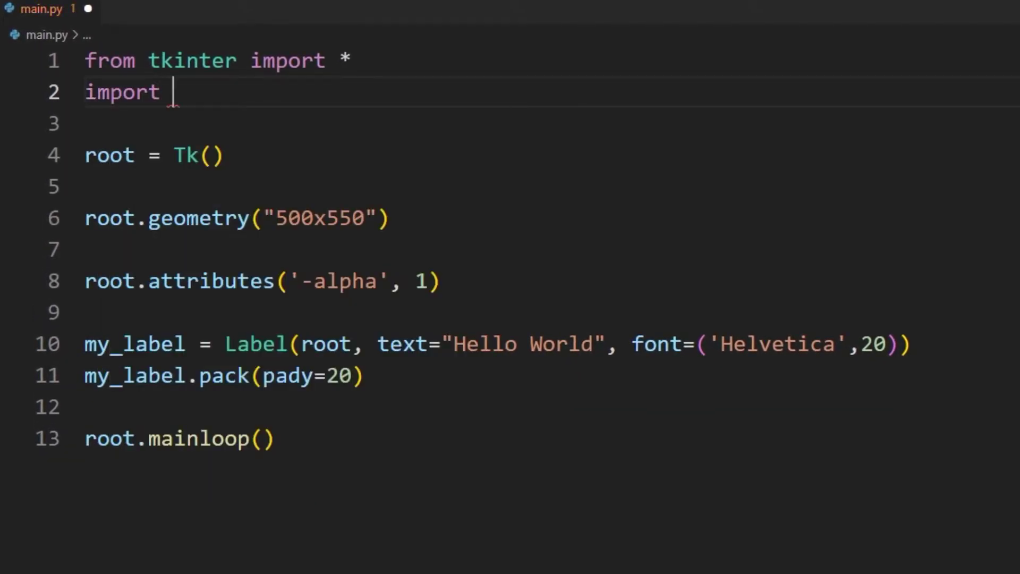
type("tkinter.tt")
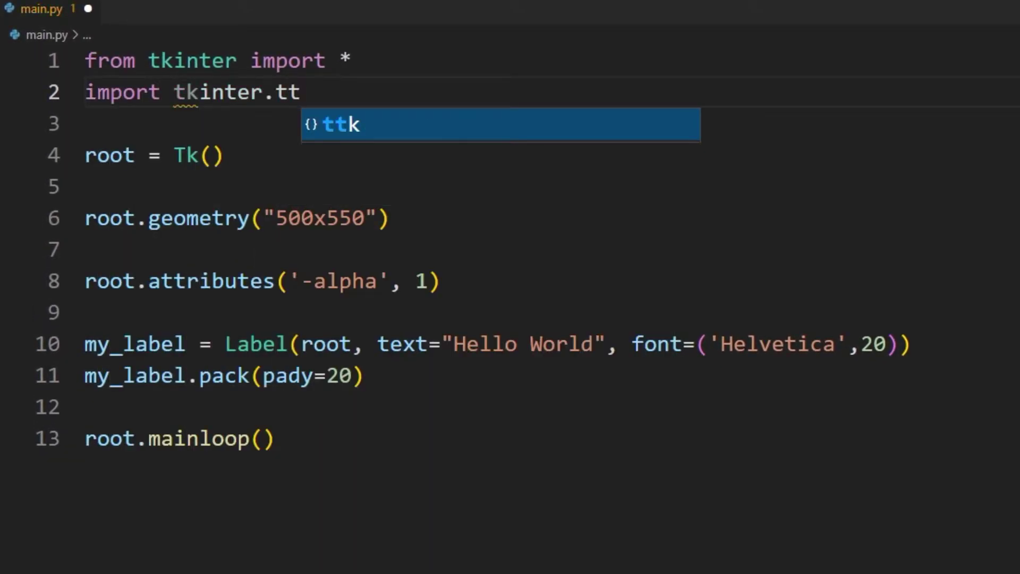
type("k as ttk")
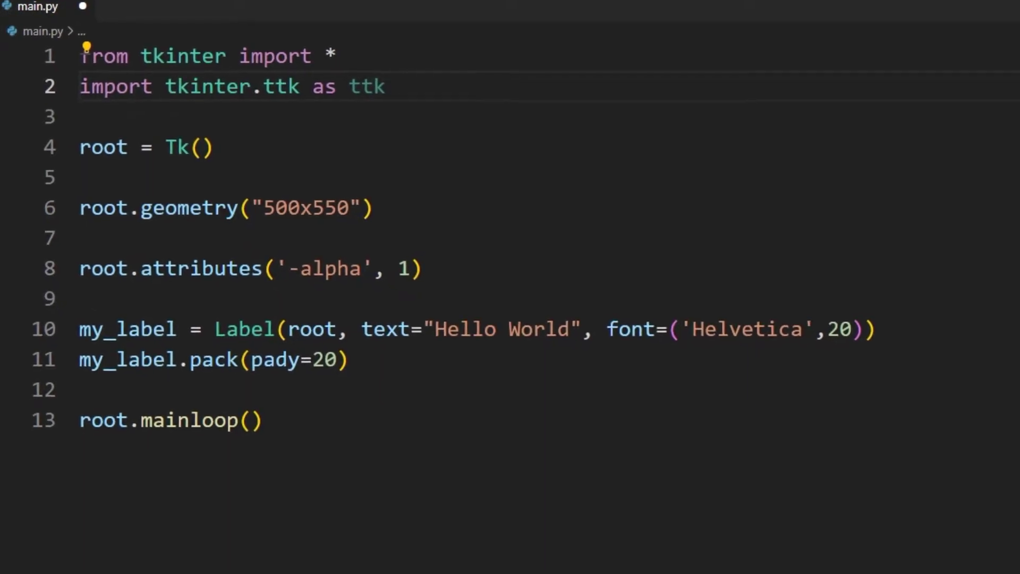
- Create my_slider as a horizontal ttk.Scale from 0.1 to 1.0 with value 0.7
key("Return")
key("Return")
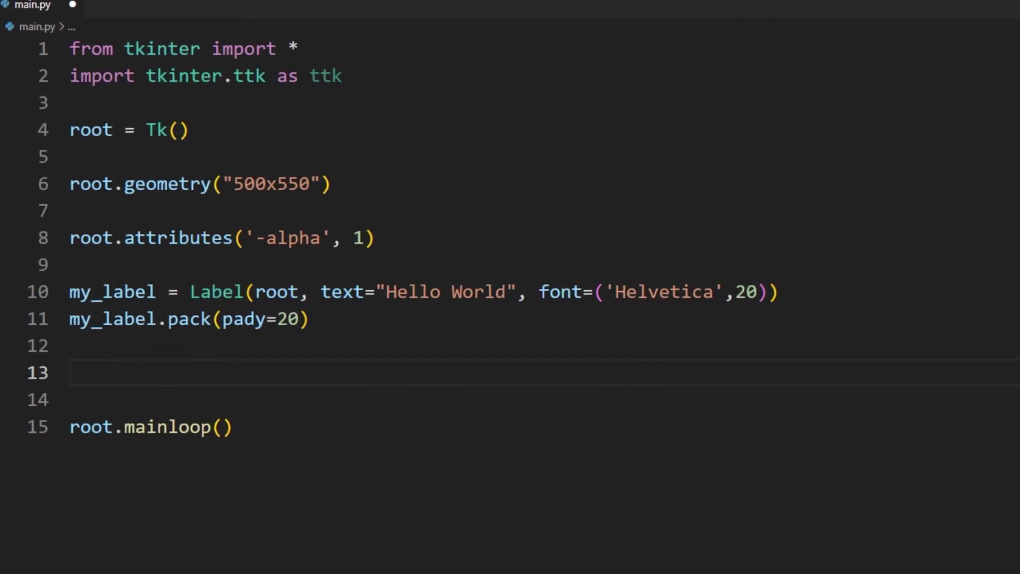
type("my_slider")
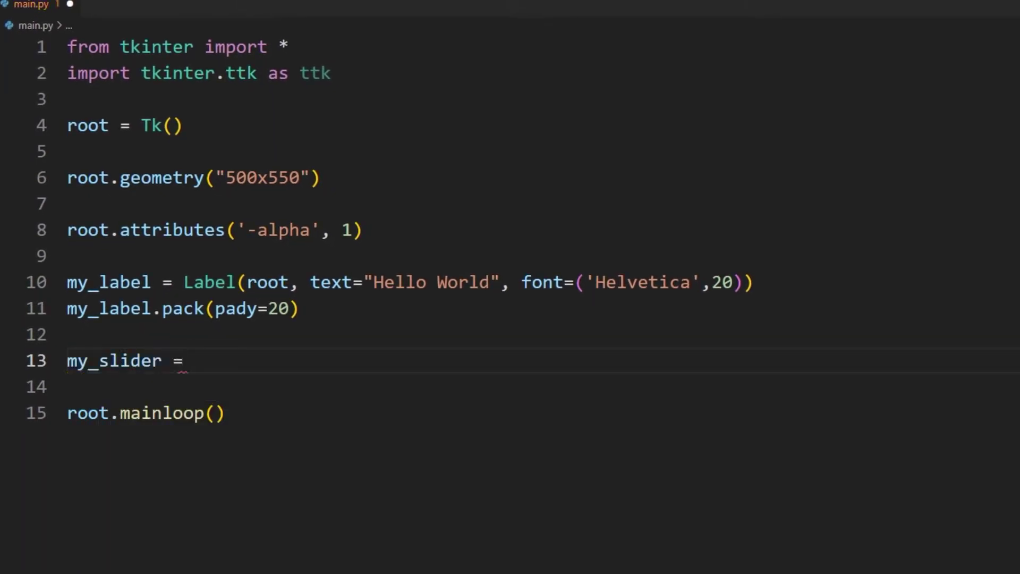
type(" = ttk.")
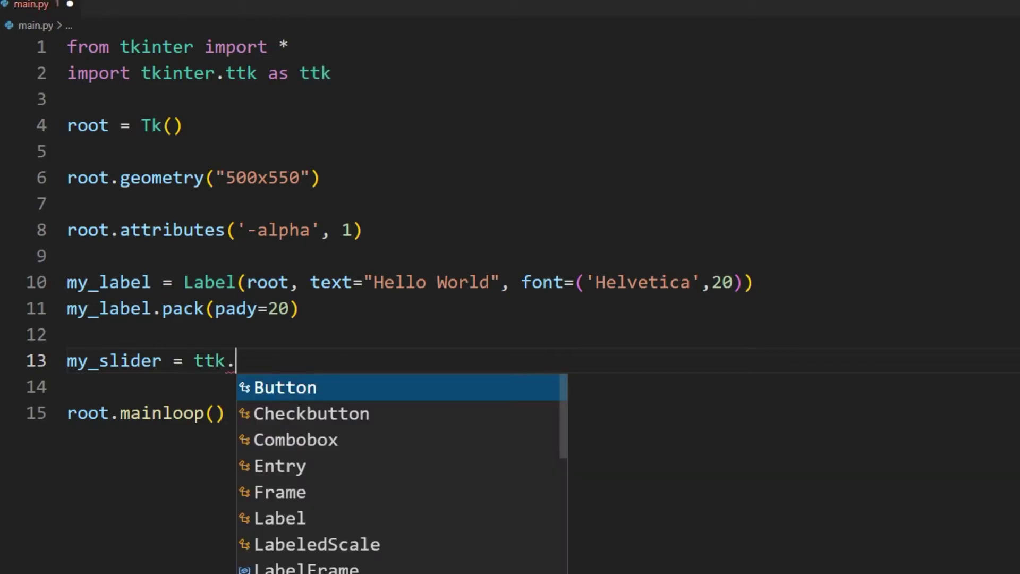
type("sca")
key("Tab")
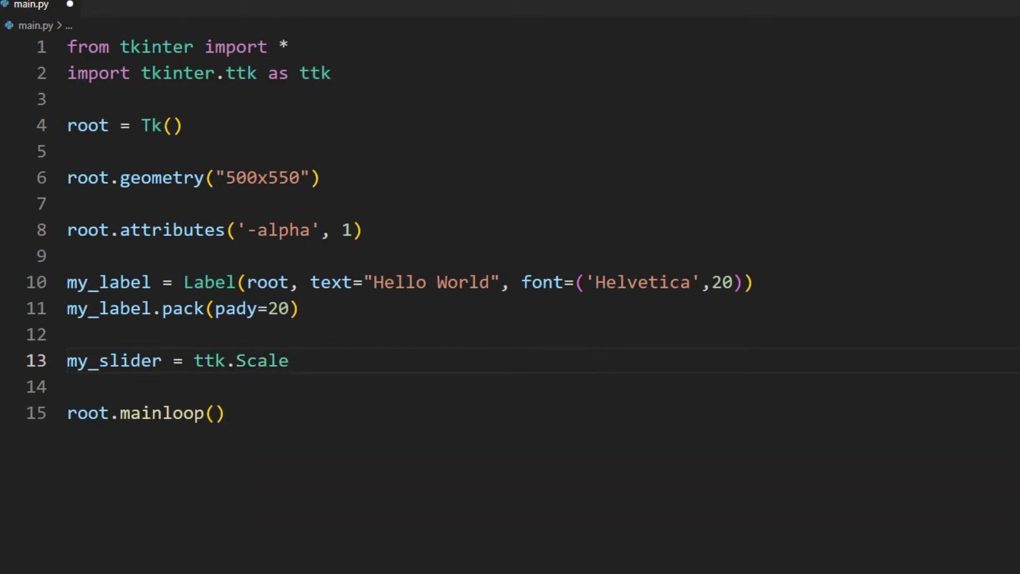
type("(root")
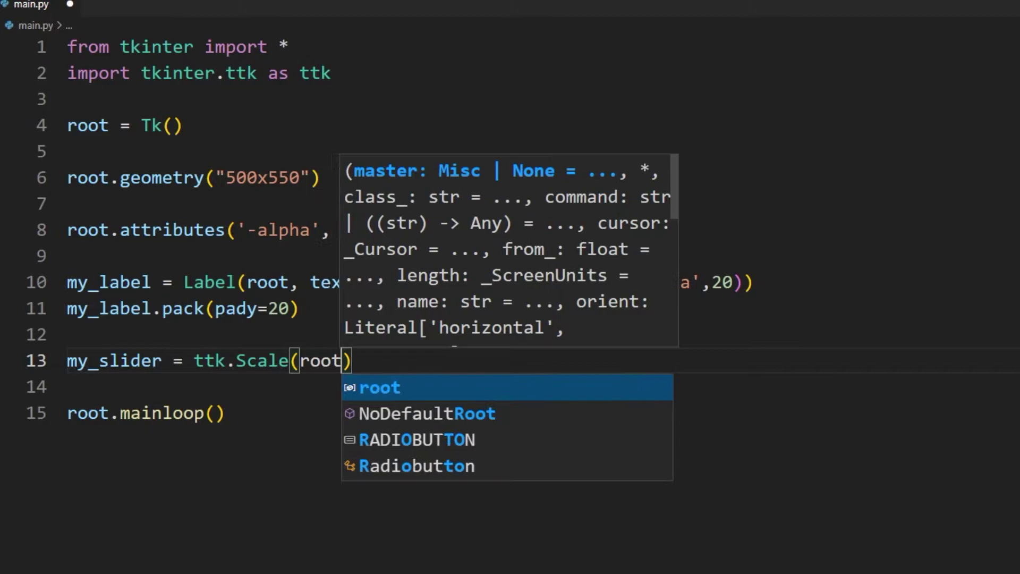
type(", f")
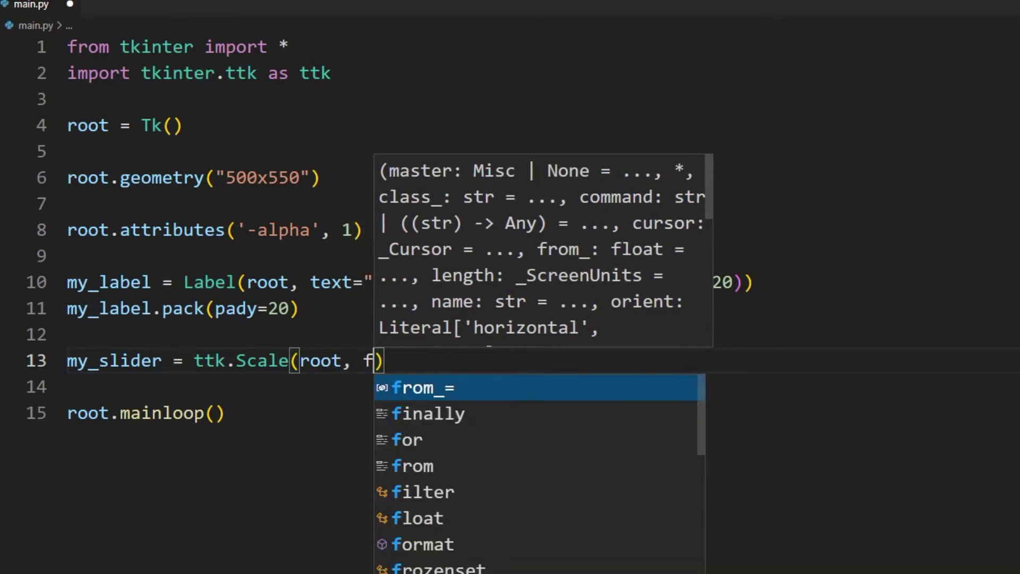
type("ro")
key("Tab")
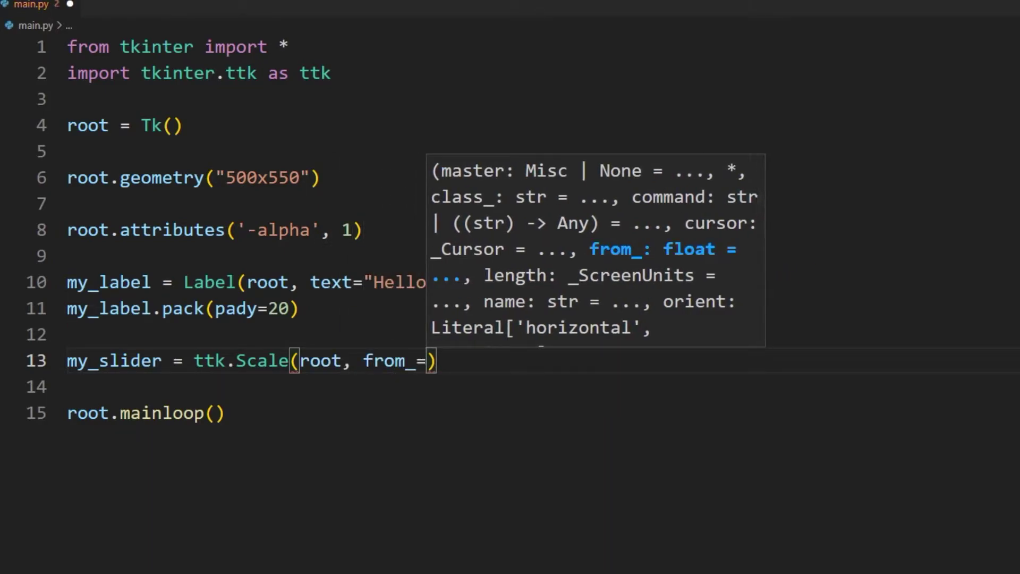
type("0.1, ")
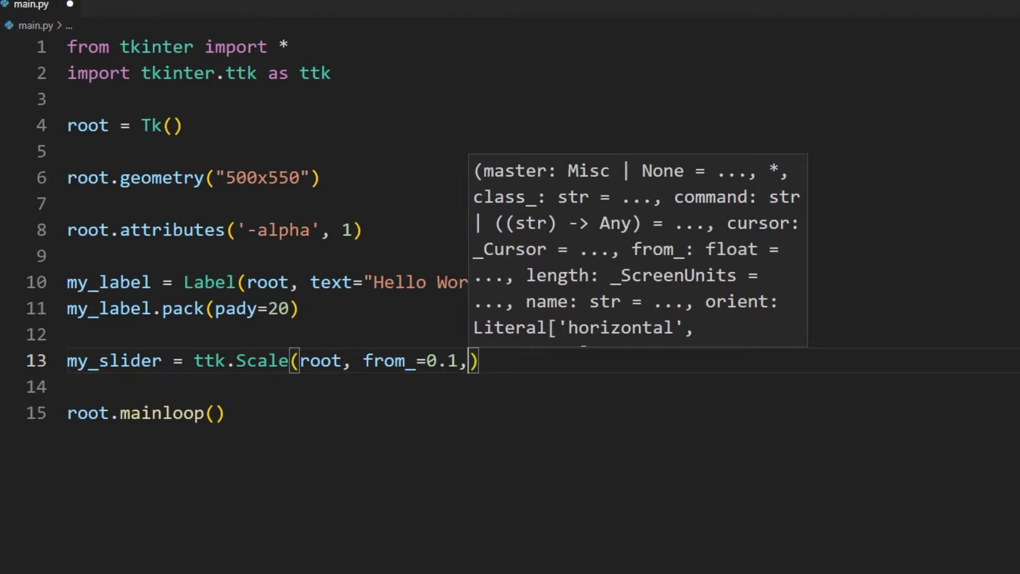
type("to")
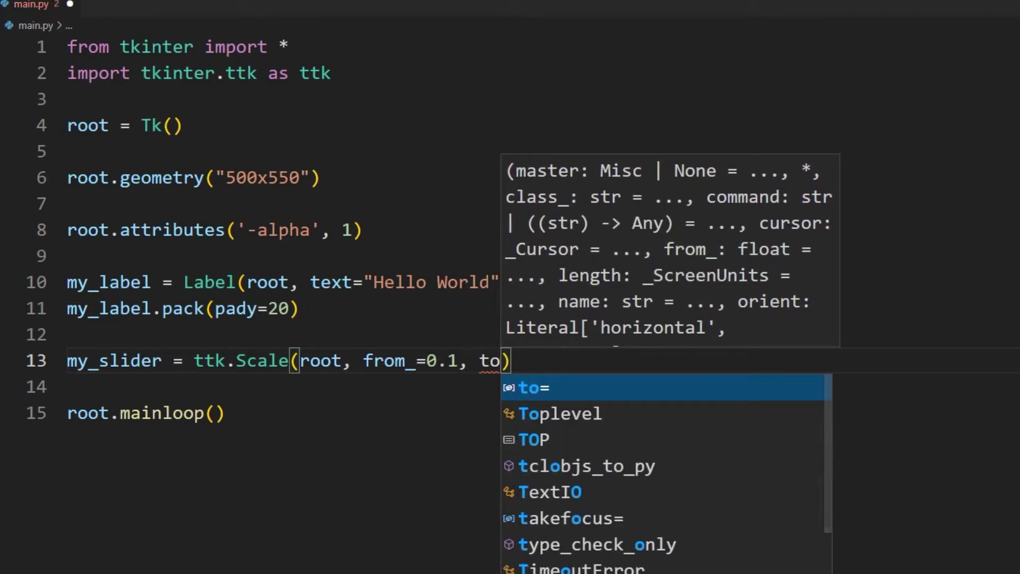
type("=1.")
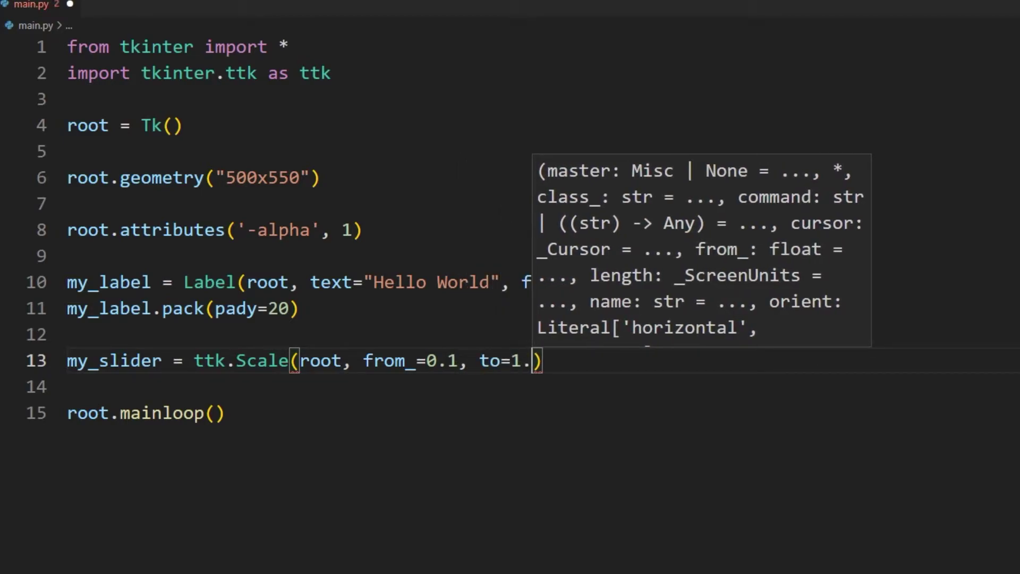
type("0, va")
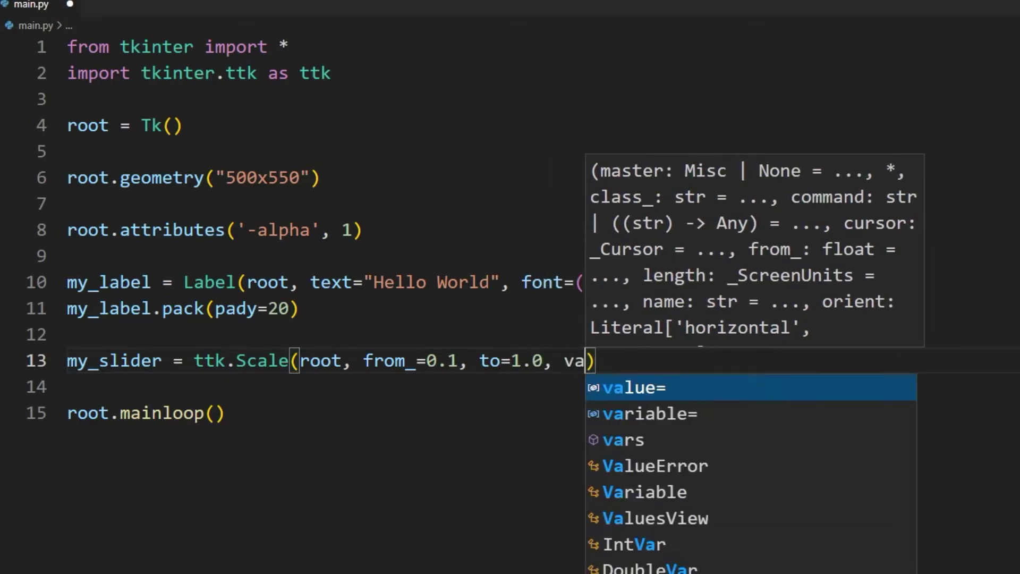
type("lue=0")
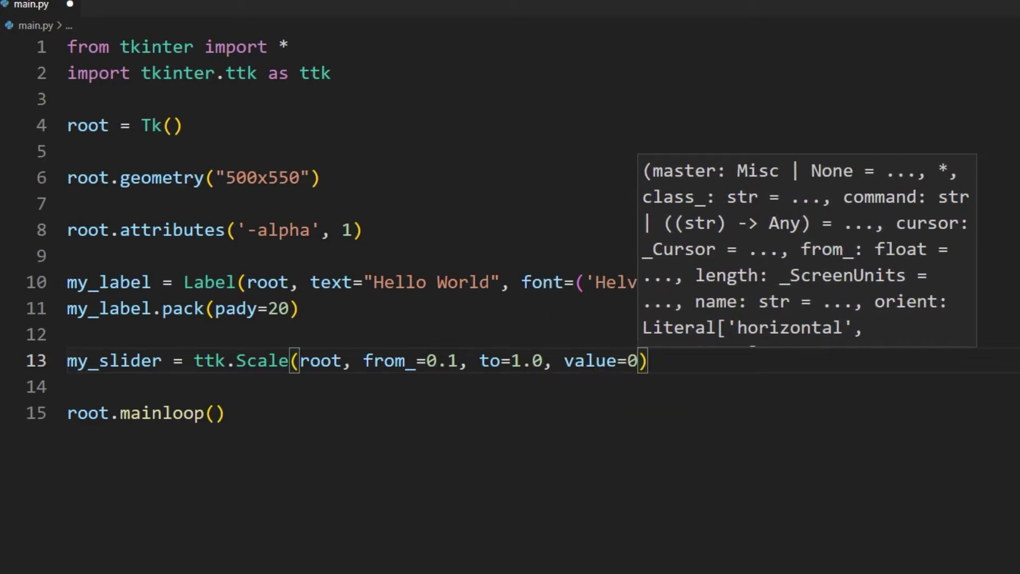
type(".7,")
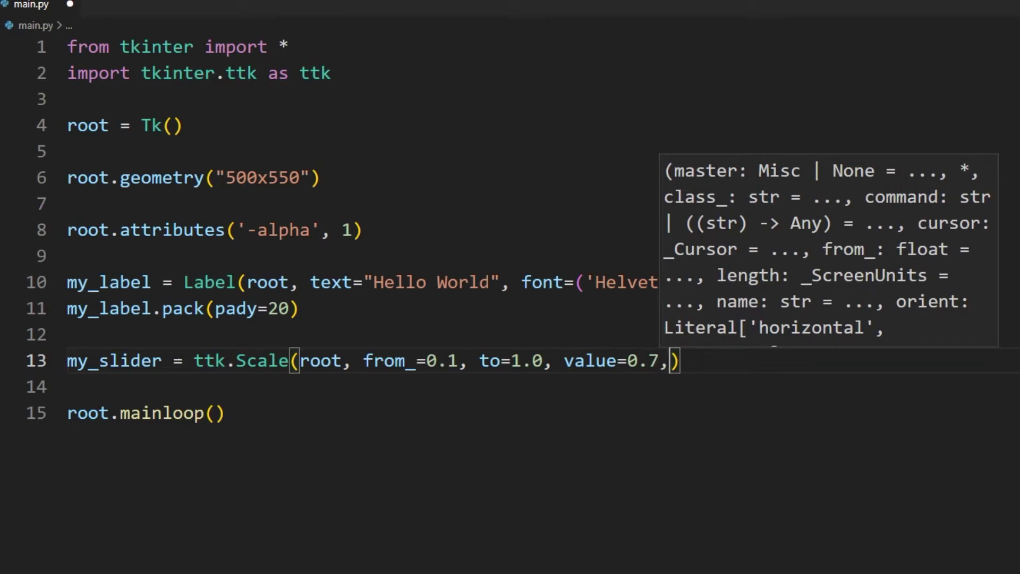
type(" orient=")
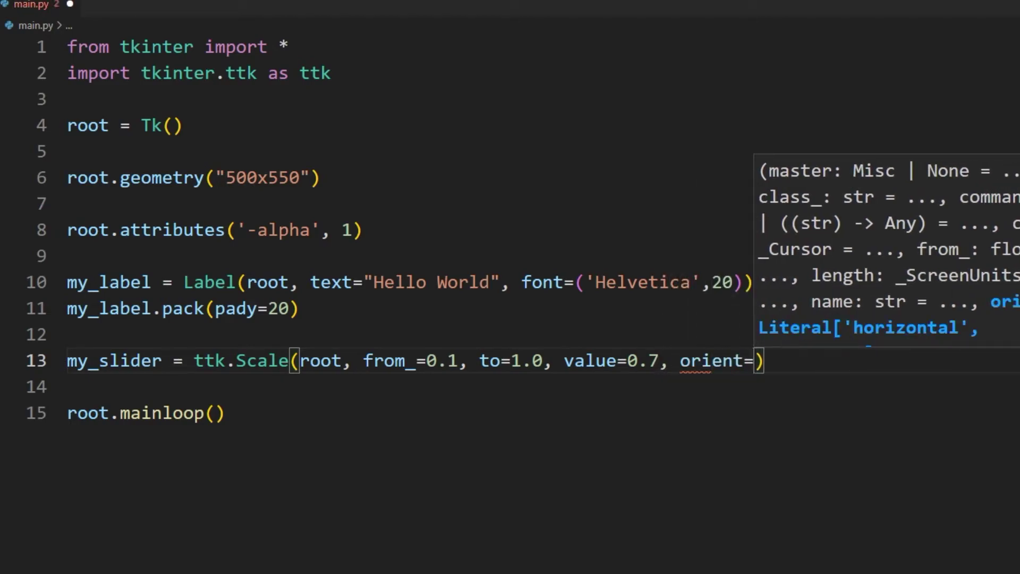
type("HORIZONTAL")
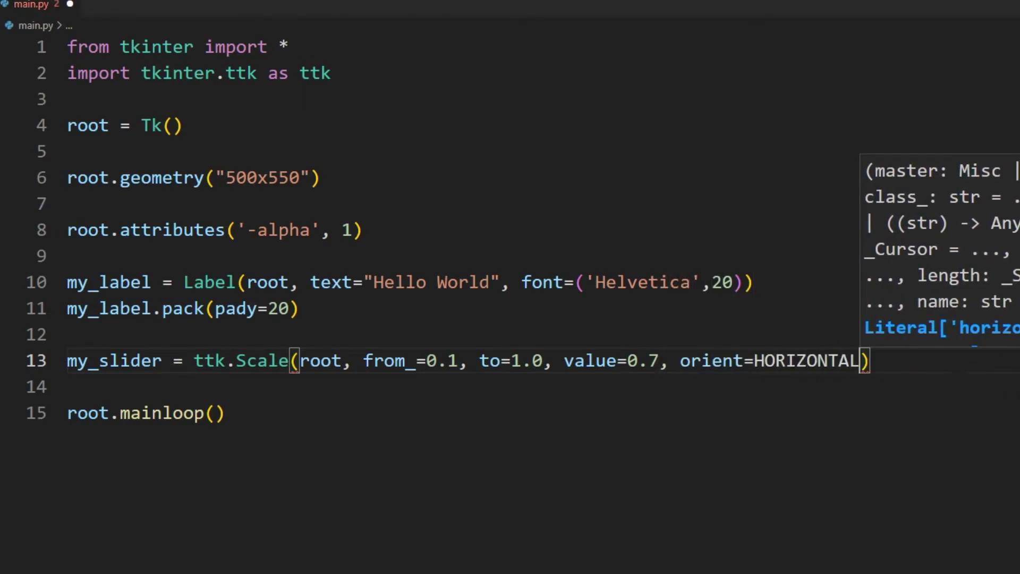
key("End")
- Pack the slider with pady=20, save, and run the script
key("Return")
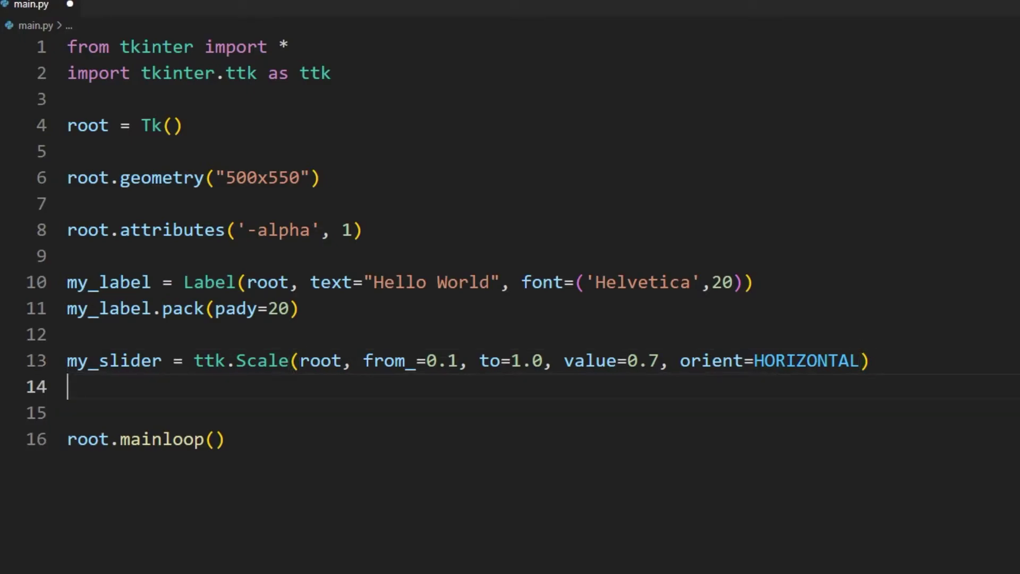
type("my")
key("Down")
key("Tab")
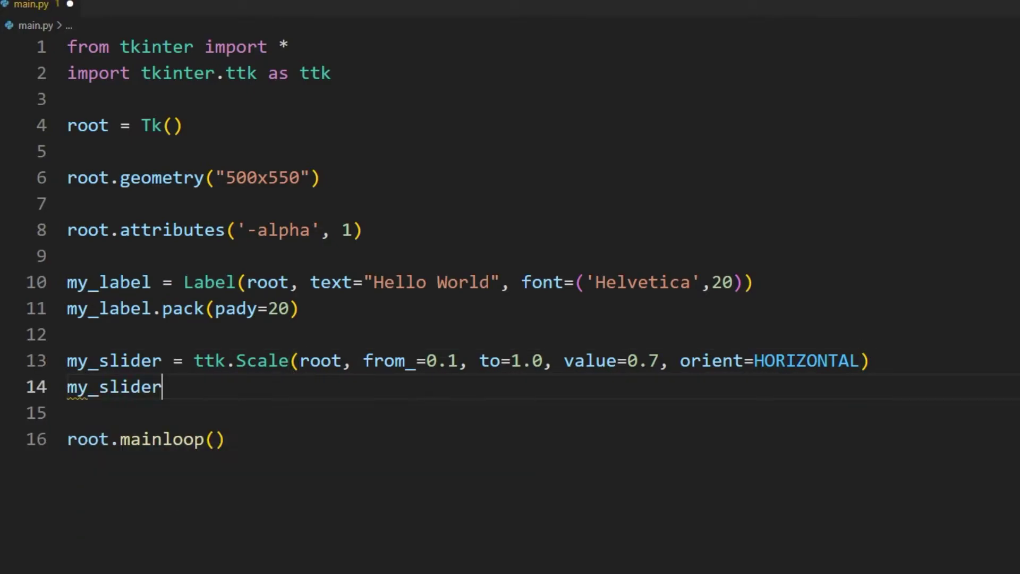
type(".pack(")
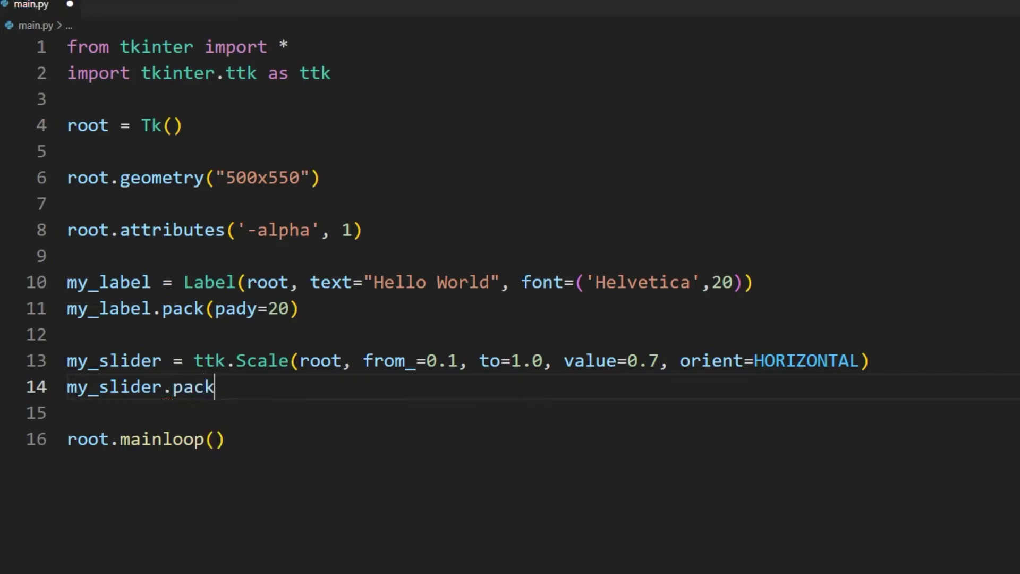
type("pad")
key("Down")
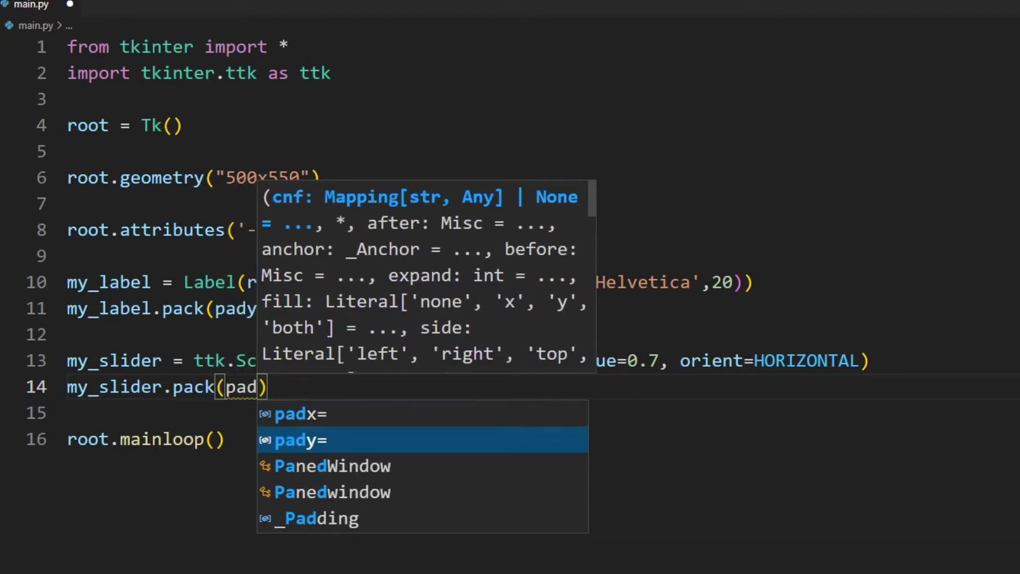
key("Tab")
type("20")
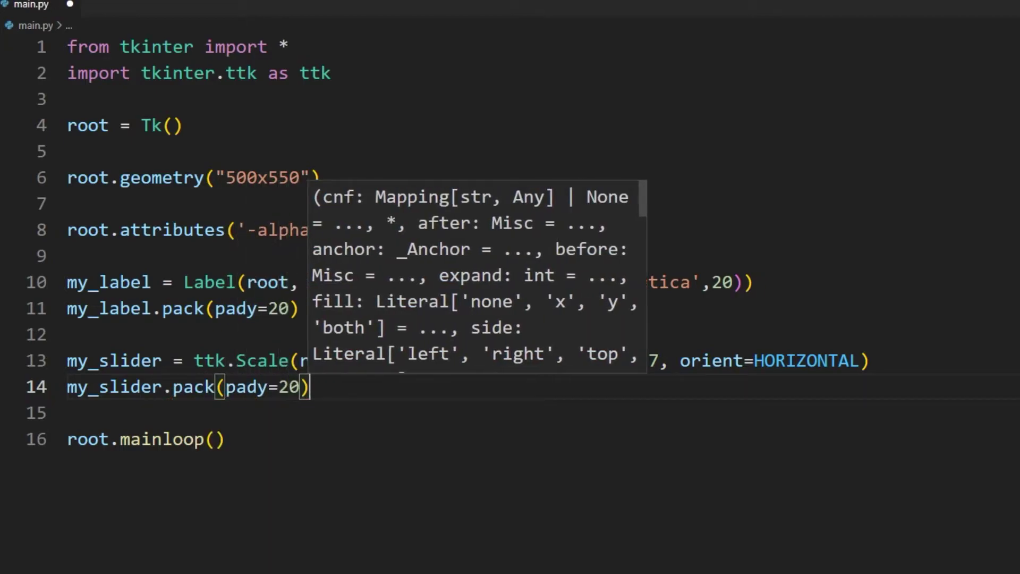
key("Escape")
key("ctrl+s")
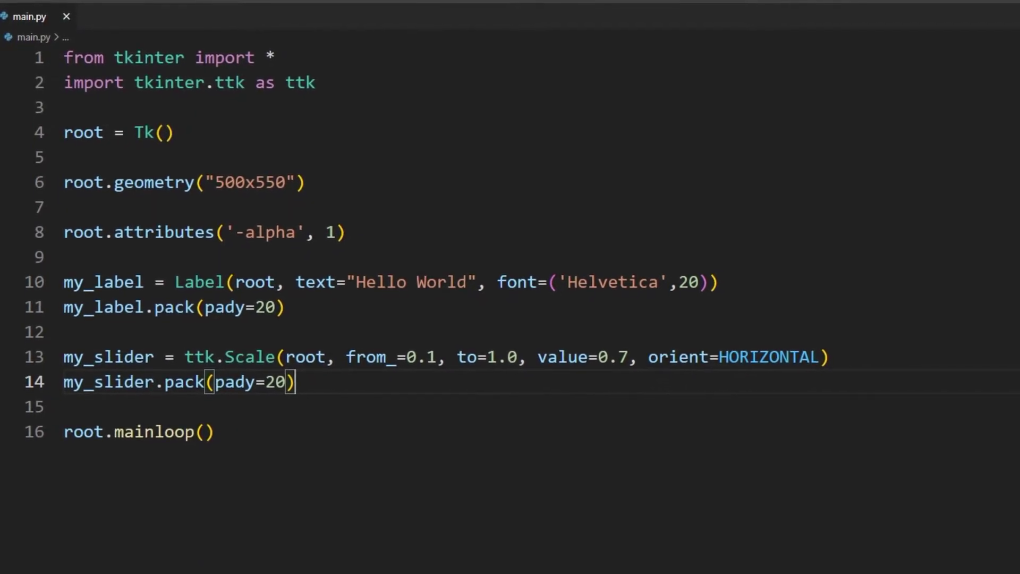
key("F5")
- Close the running app and change the slider's starting value from 0.7 to 0.3
mouse_move(135, 24)
left_mouse_down()
mouse_move(833, 54)
mouse_move(876, 18)
left_mouse_up()
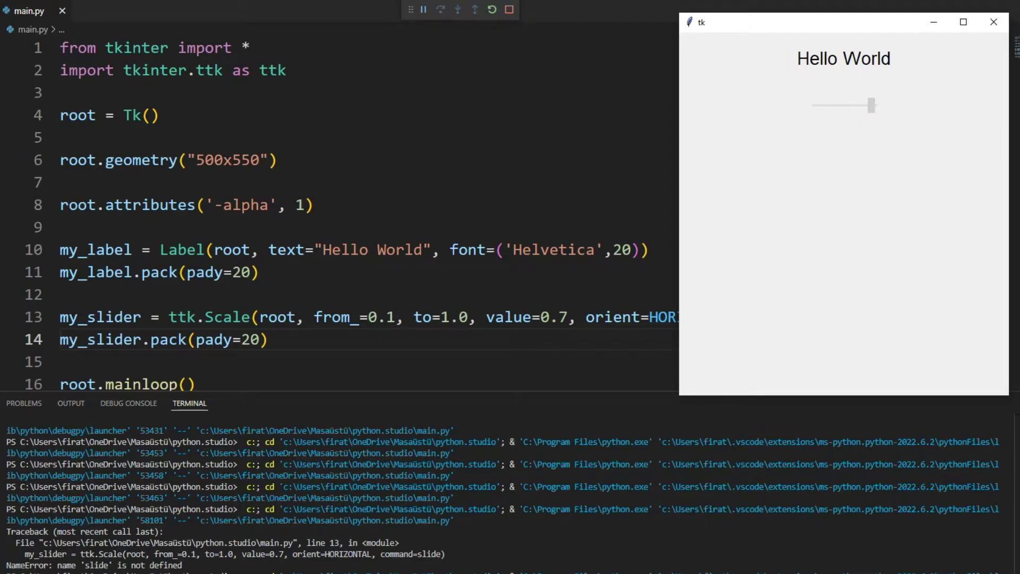
left_click(993, 22)
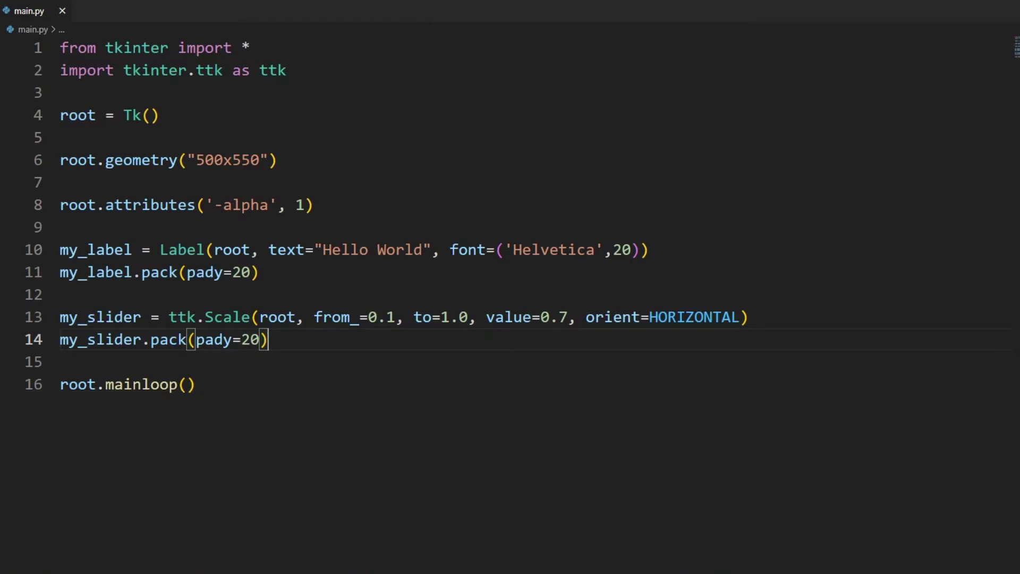
left_click(568, 317)
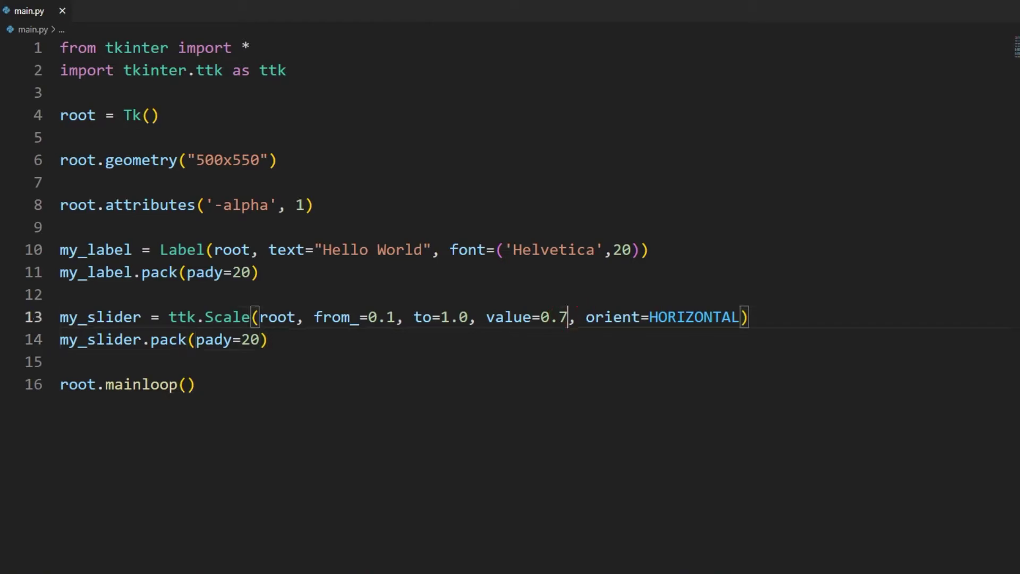
key("BackSpace")
type("3")
- Rerun the app, try dragging the slider handle, then close the window
key("F5")
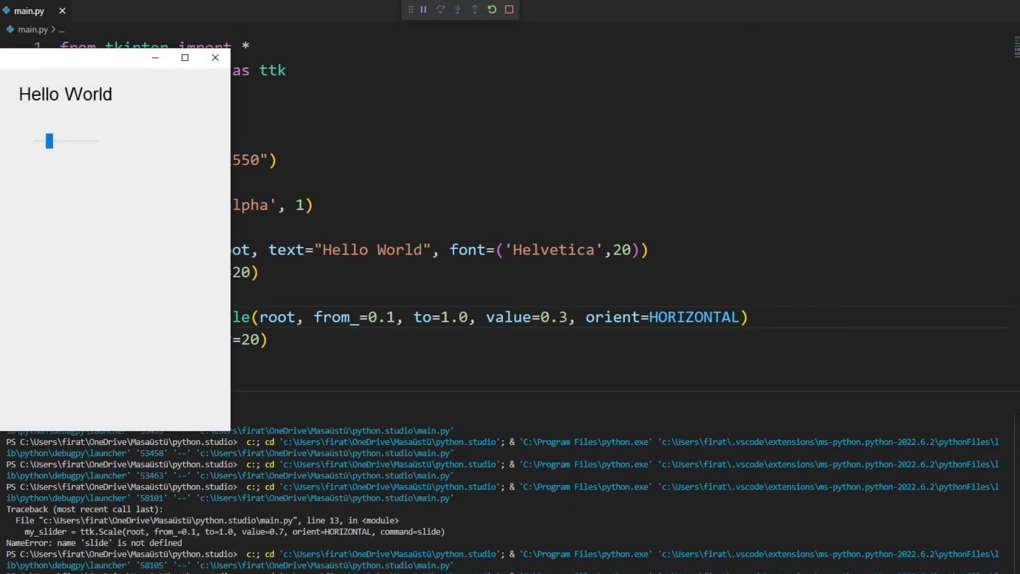
left_click_drag(104, 58, 741, 20)
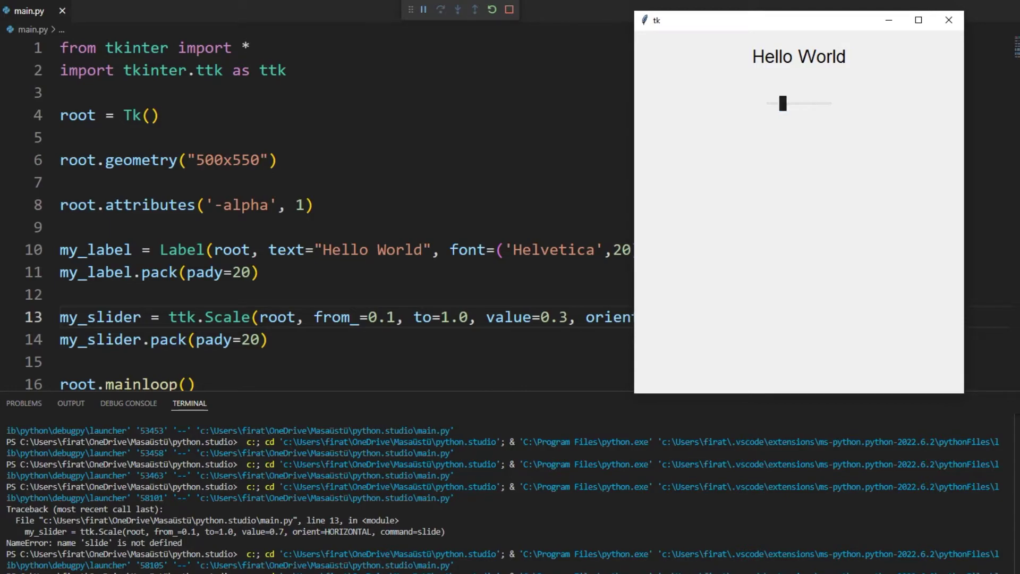
left_click_drag(783, 104, 771, 104)
left_click(948, 20)
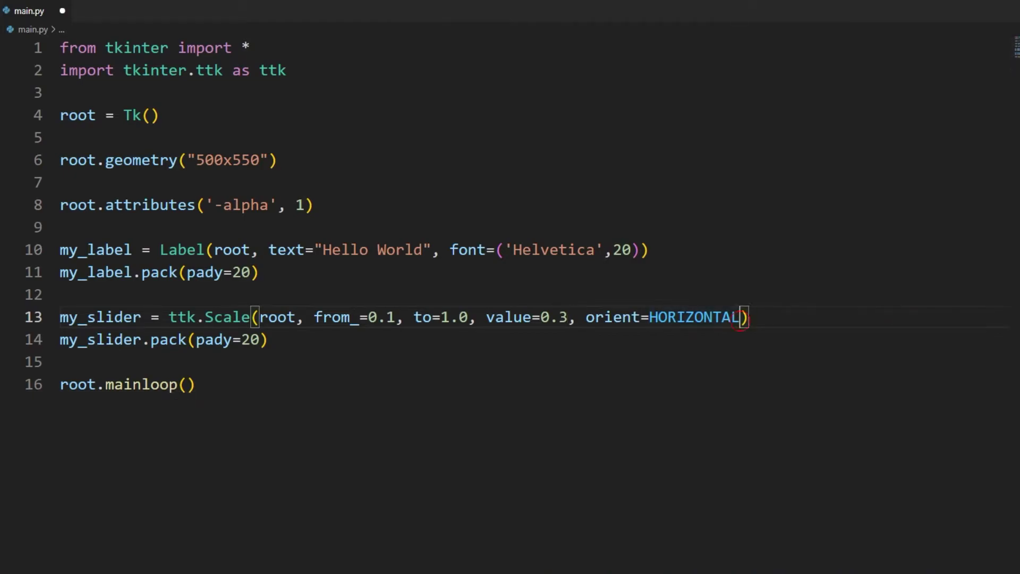
- Add command=slide to the slider's arguments
left_click(737, 316)
type(", ")
type("command")
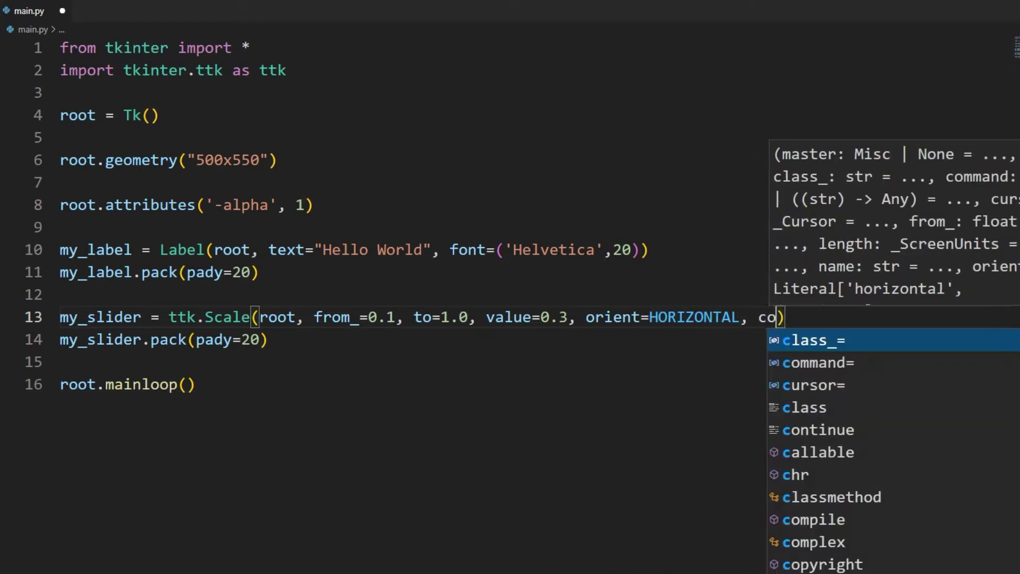
type("=")
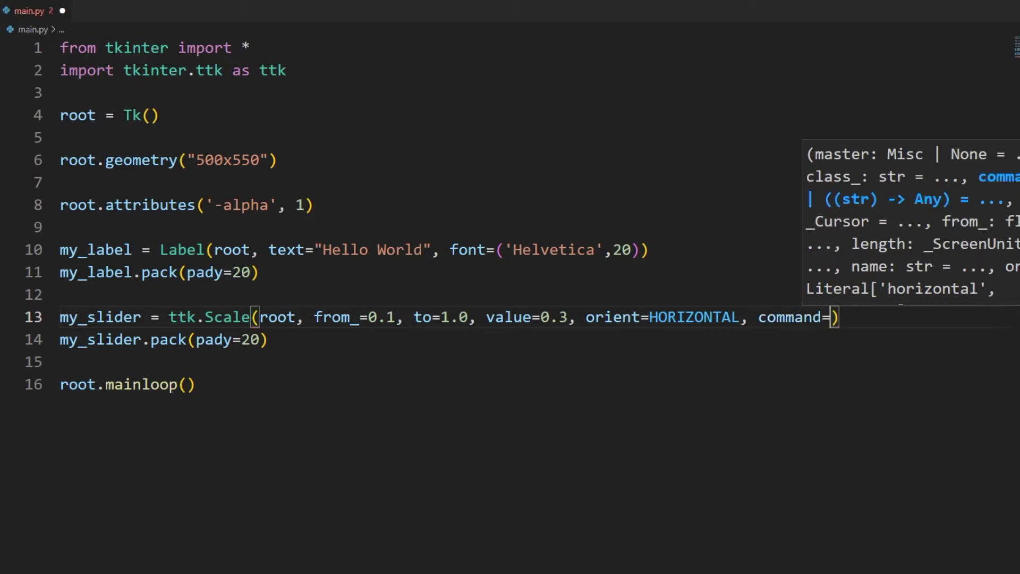
type("slide")
key("Escape")
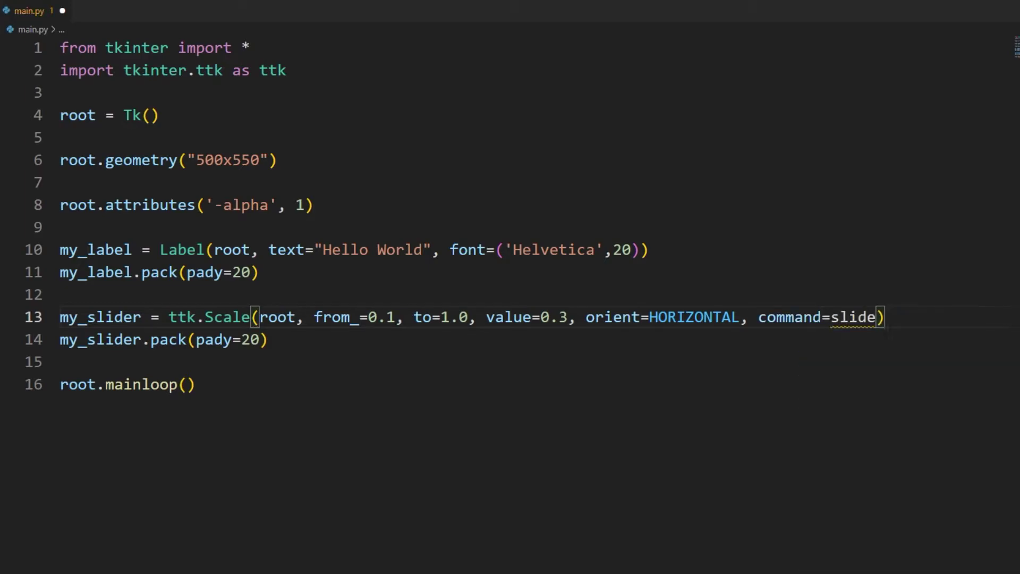
double_click(842, 317)
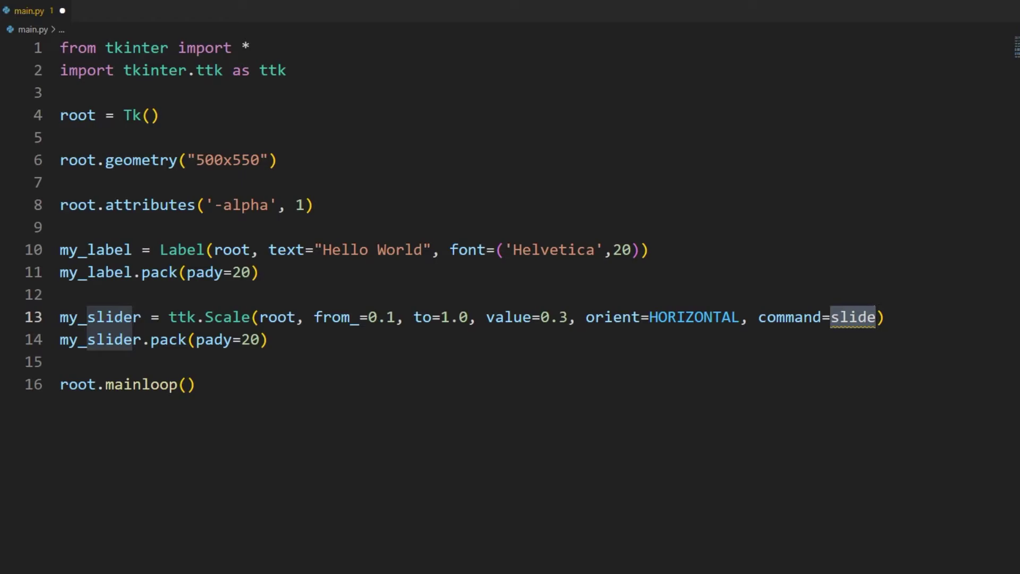
- Define slide(x) to set the root window's alpha to my_slider.get()
left_click(303, 272)
key("Return")
key("Return")
type("def")
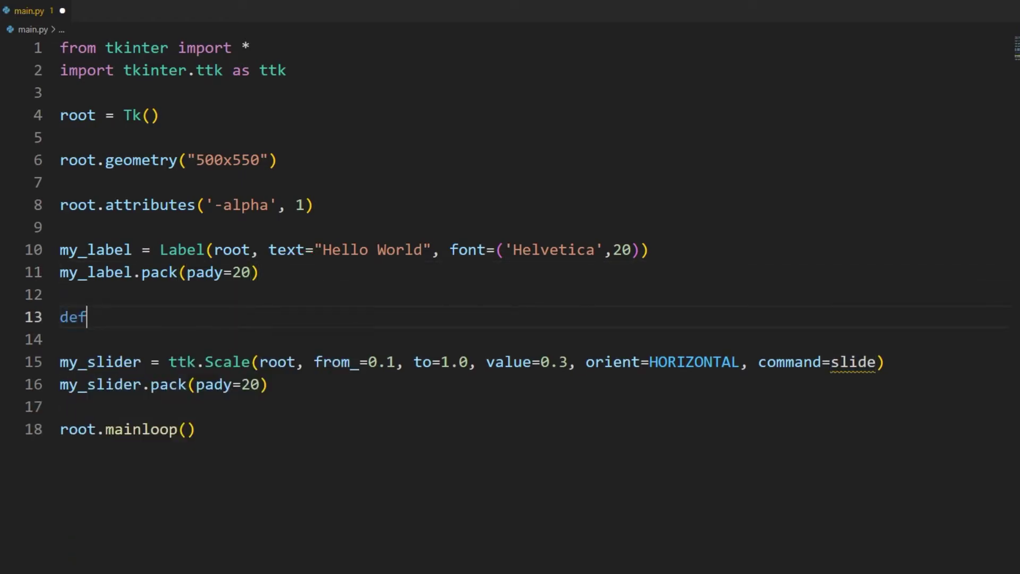
type(" slide")
type("(x")
key("Right")
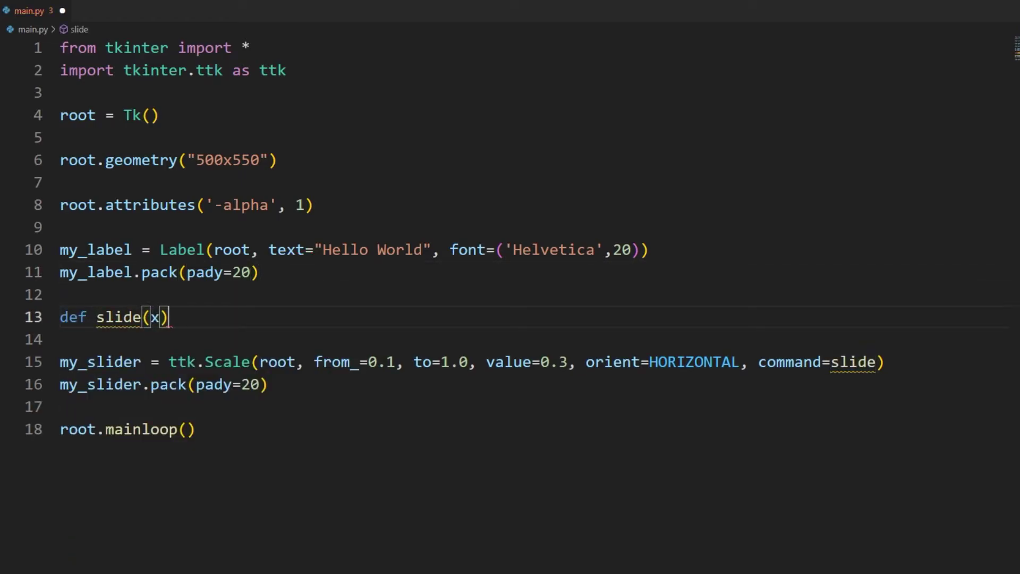
type(":")
key("Return")
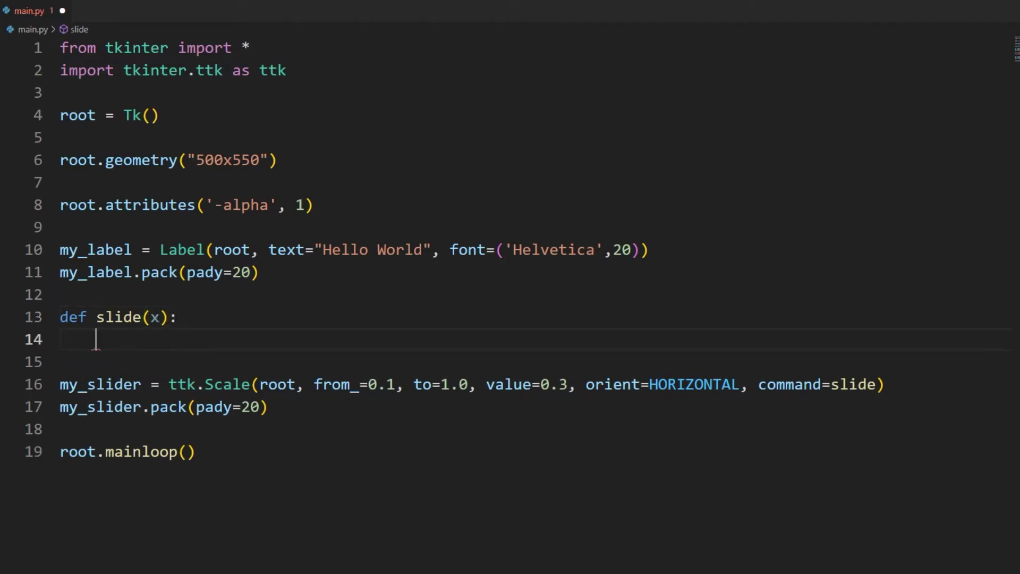
type("root.attri")
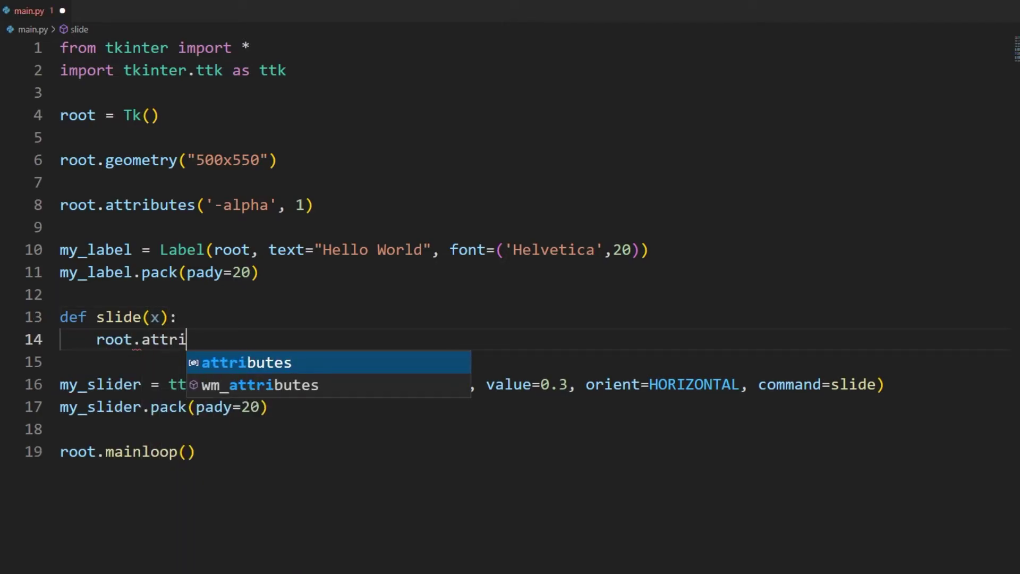
key("Tab")
type("(")
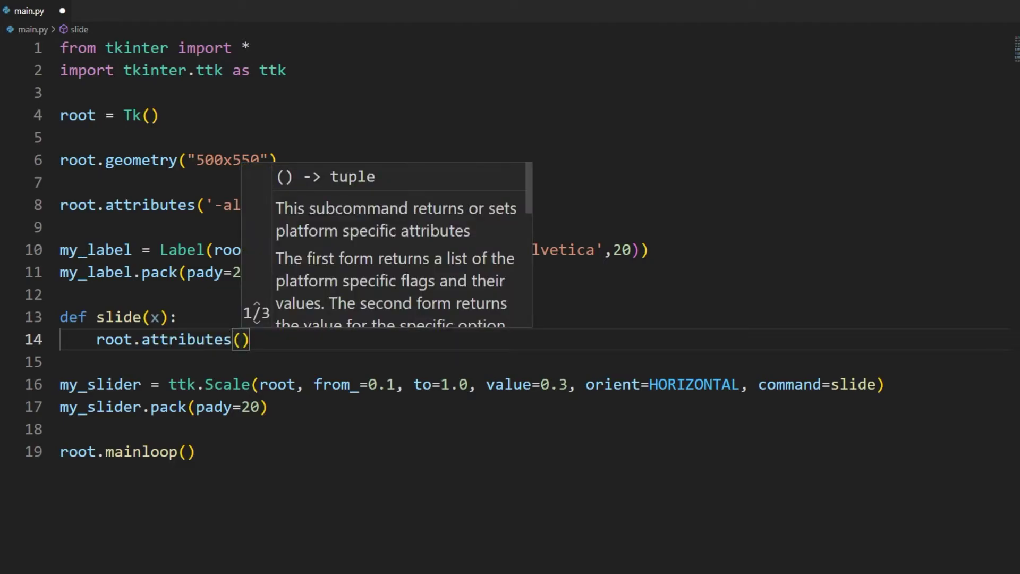
type("'-alph")
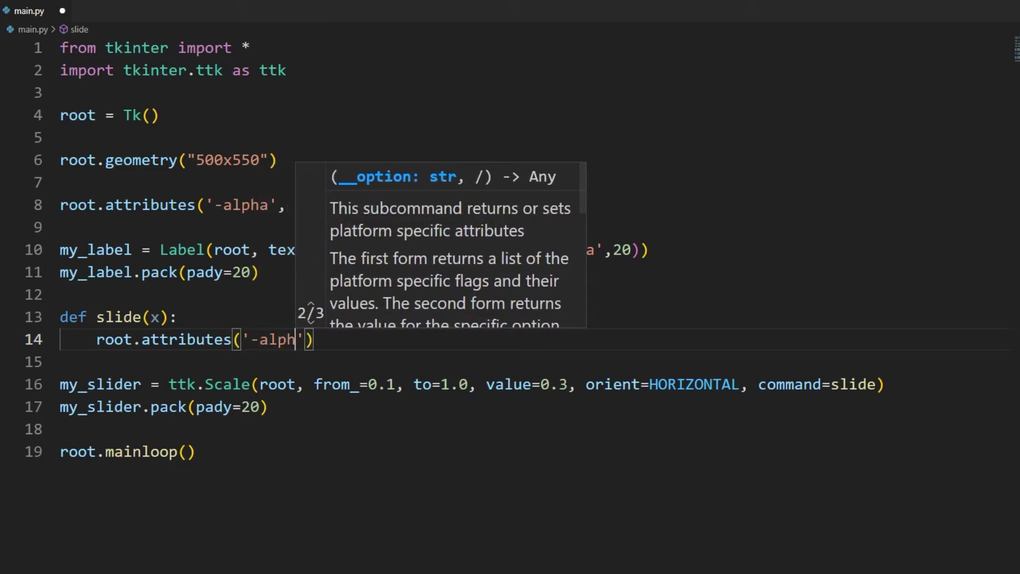
type("a'")
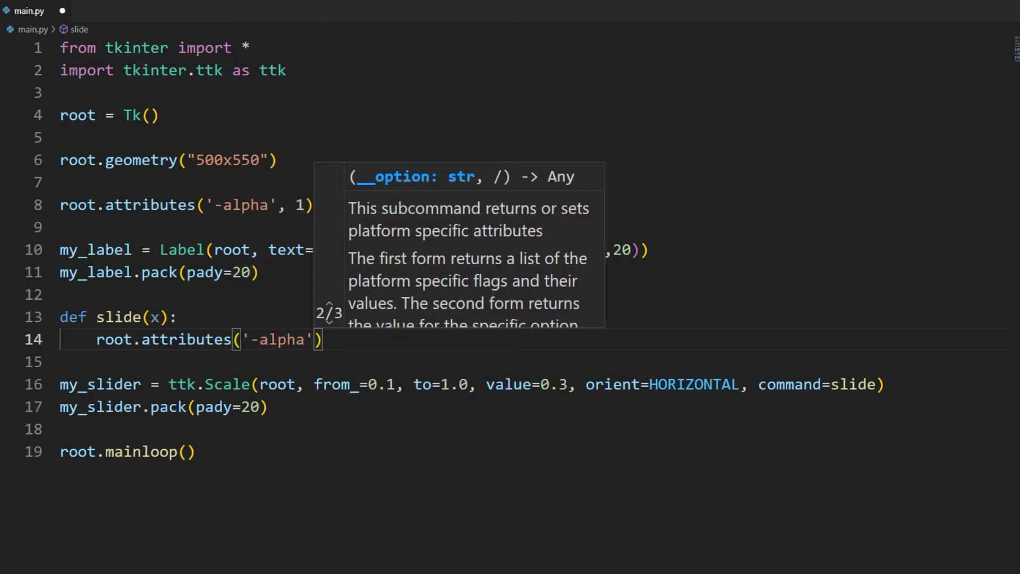
type(", my")
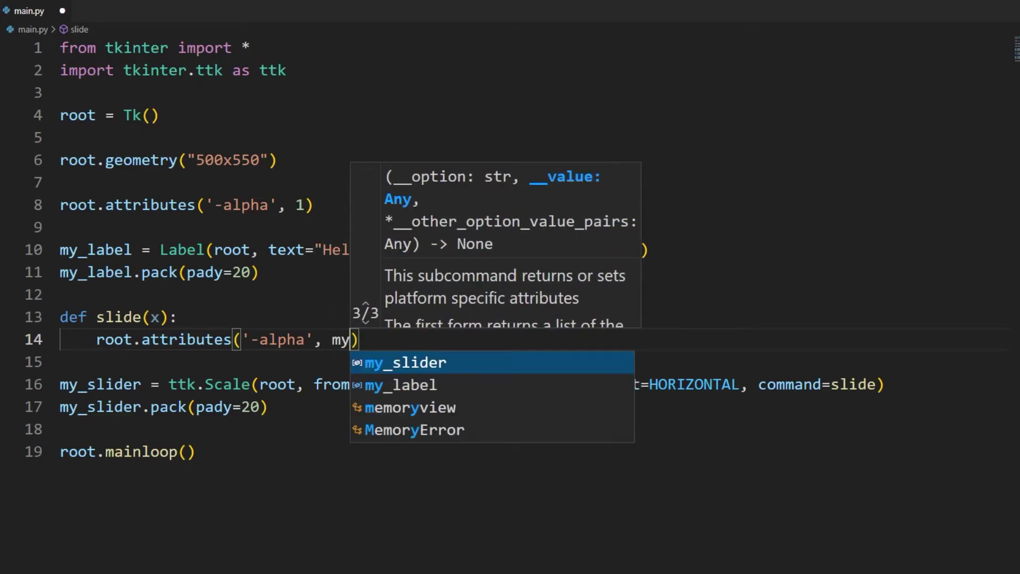
key("Tab")
type(".ge")
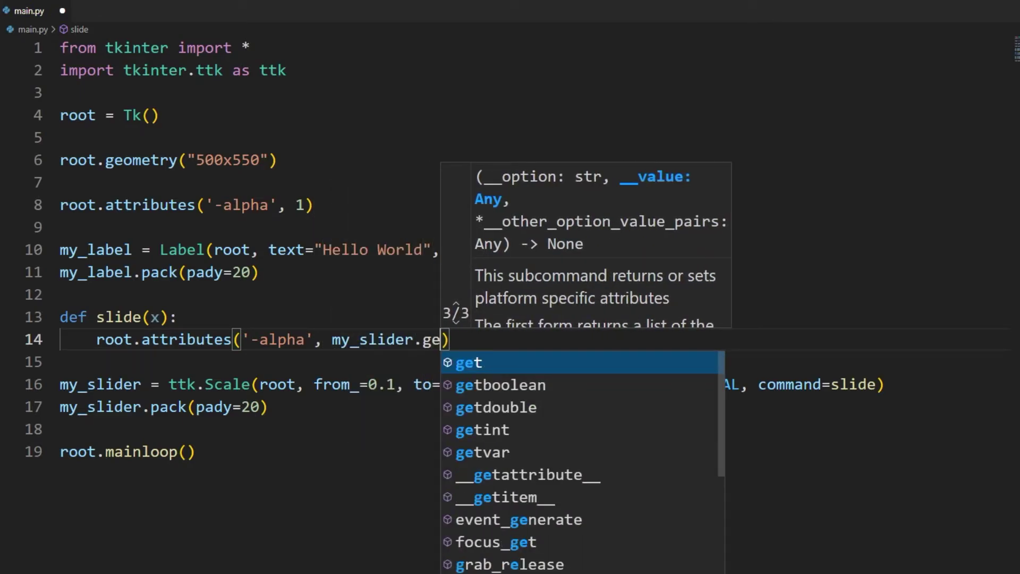
type("t()")
key("Right")
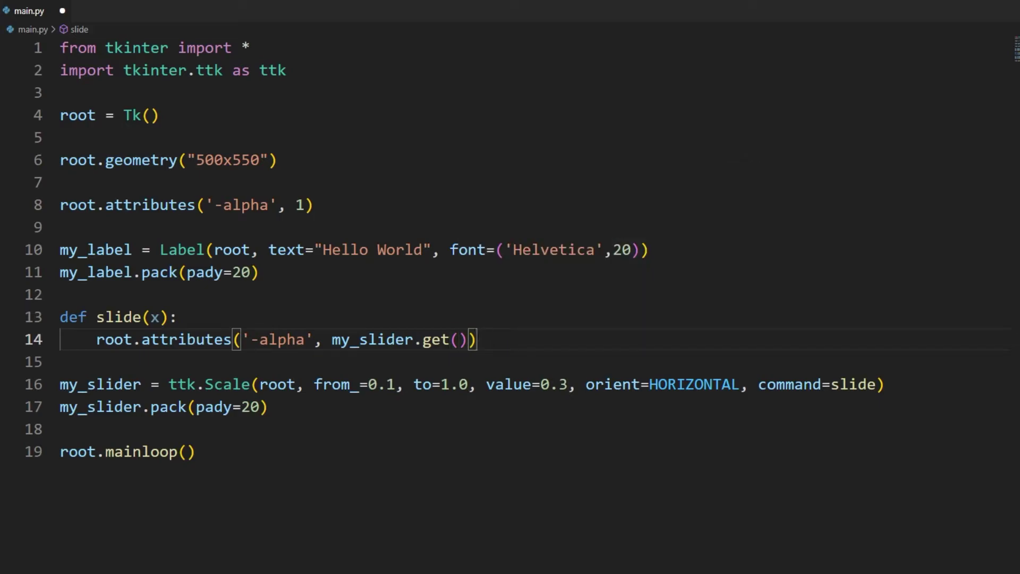
key("F5")
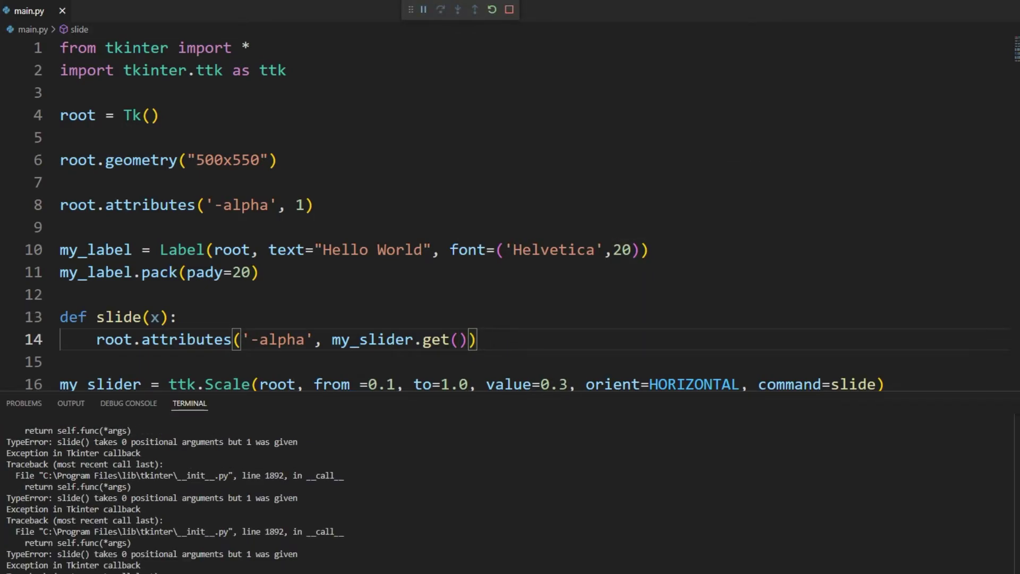
left_click_drag(94, 74, 715, 17)
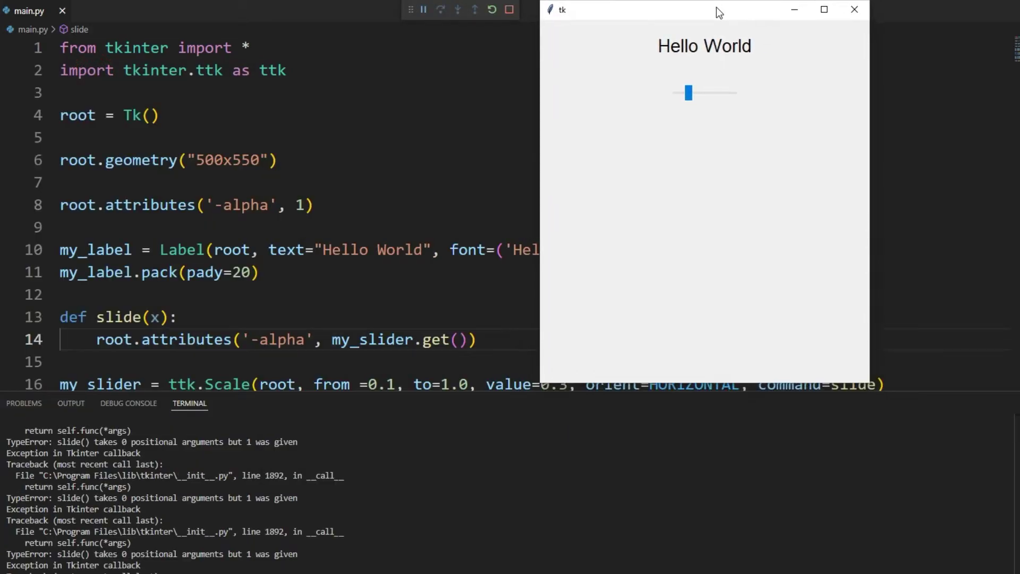
mouse_move(687, 100)
left_mouse_down()
mouse_move(732, 100)
mouse_move(677, 100)
mouse_move(730, 99)
left_mouse_up()
left_click(852, 17)
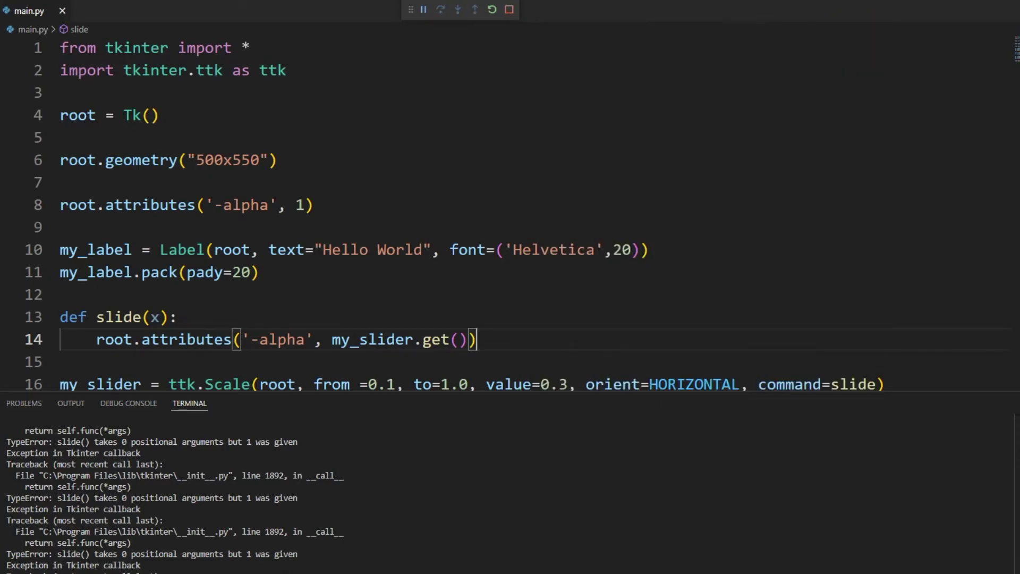
- Below the slider, add slide_label = Label(root, text='Turtle Code') and pack it with pady=10
left_click(271, 406)
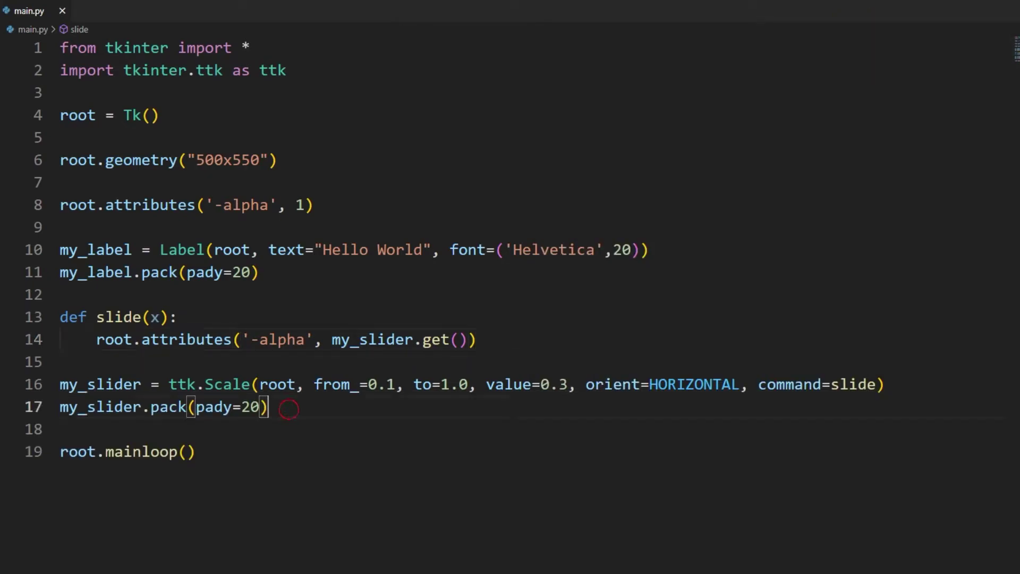
key("Return")
key("Return")
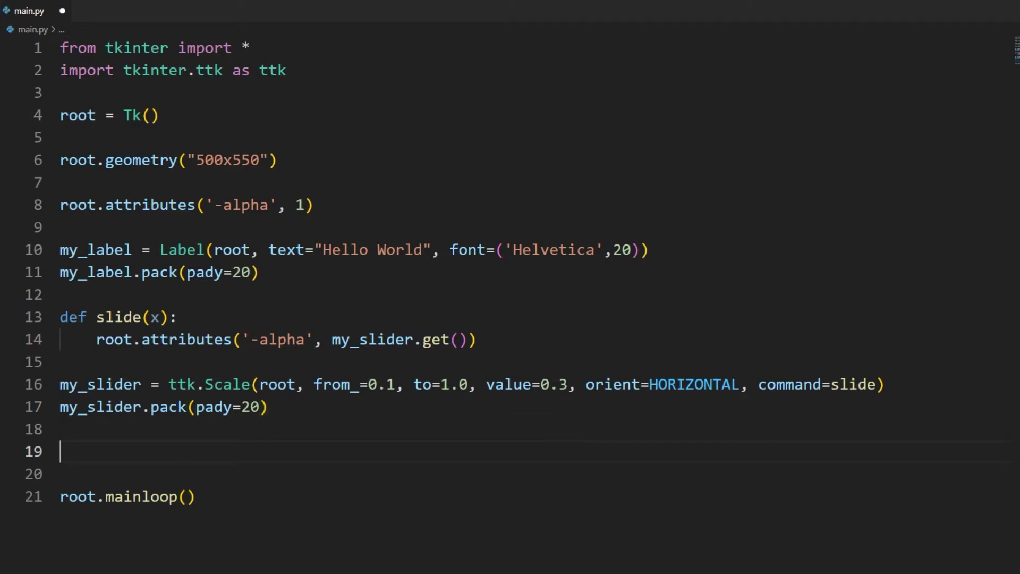
type("slide_l")
type("abel ")
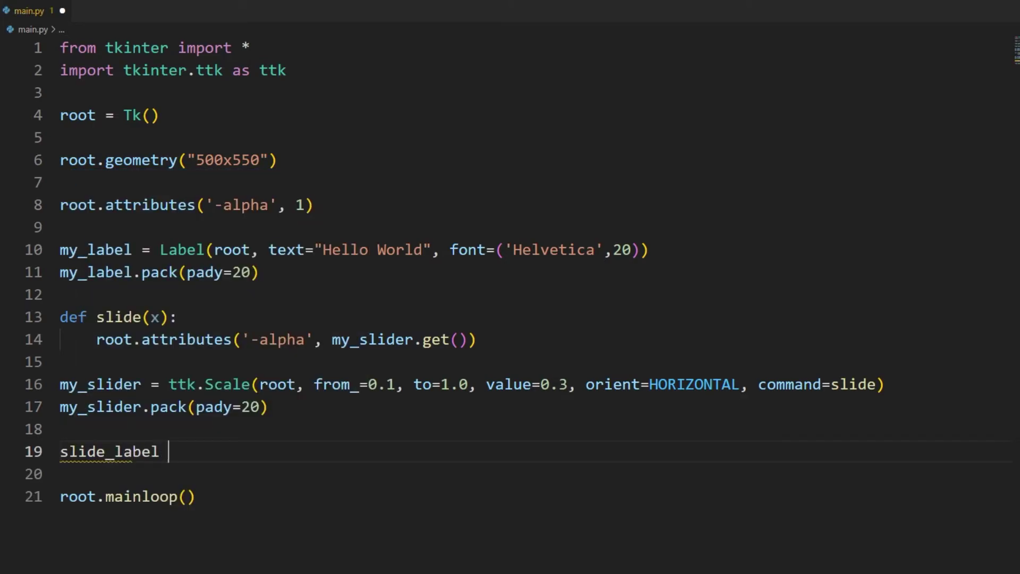
type("= L")
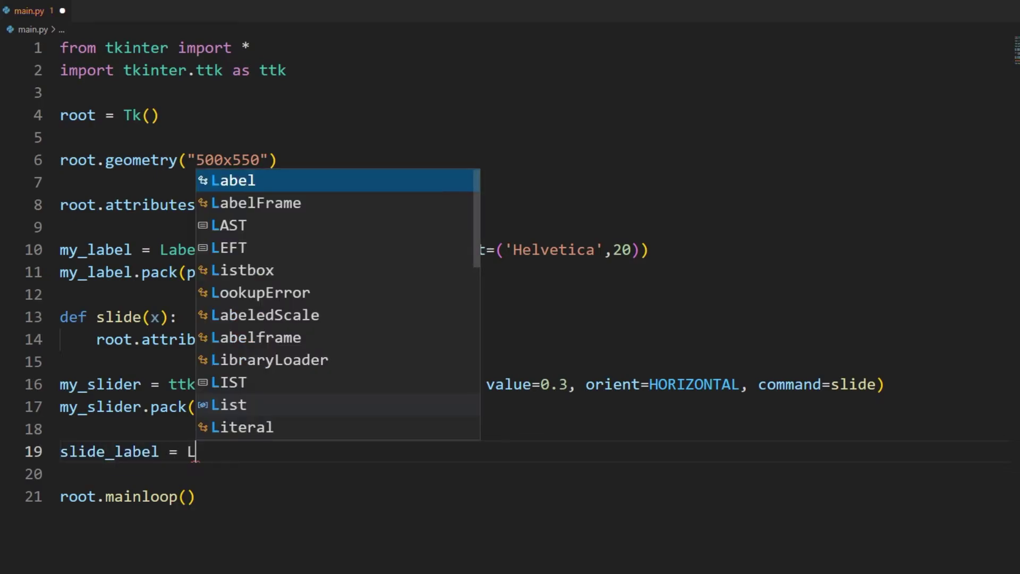
type("abel(")
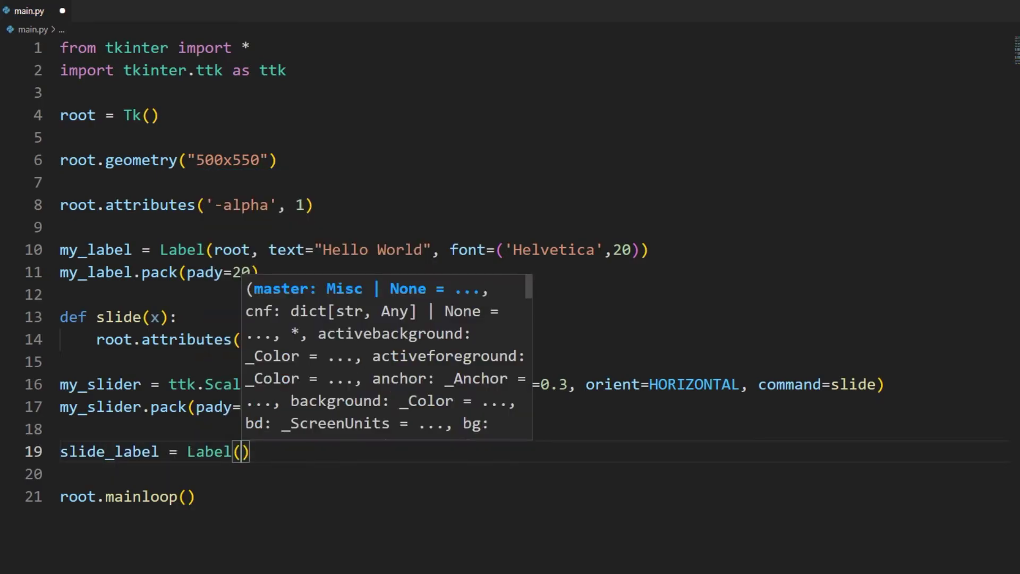
type("root, ")
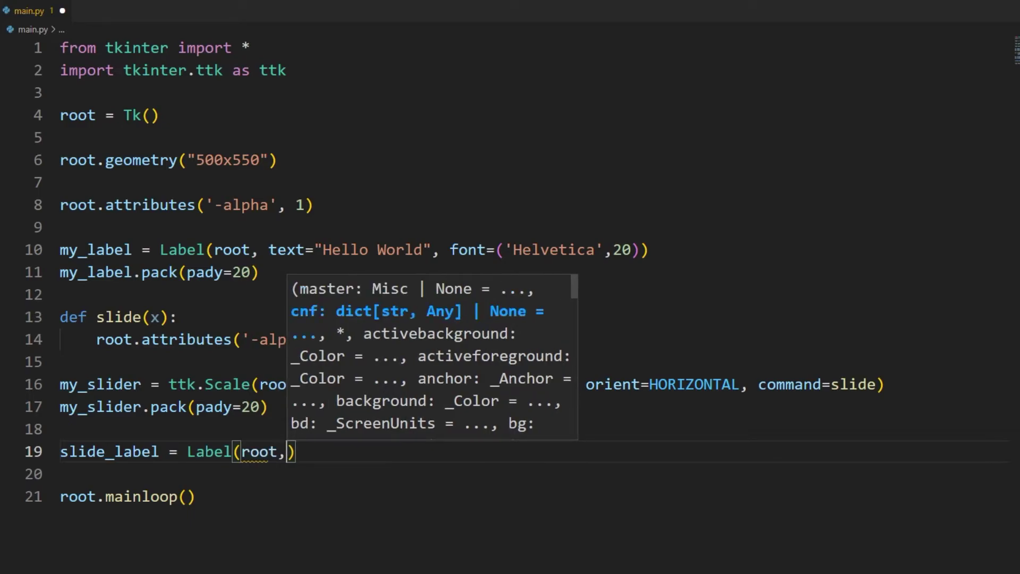
type("text")
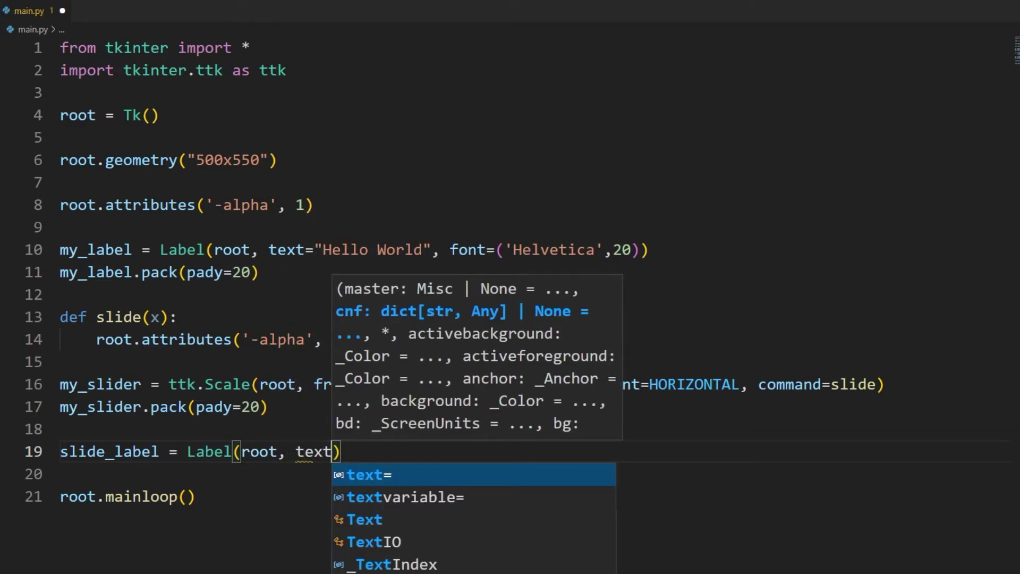
type("='T")
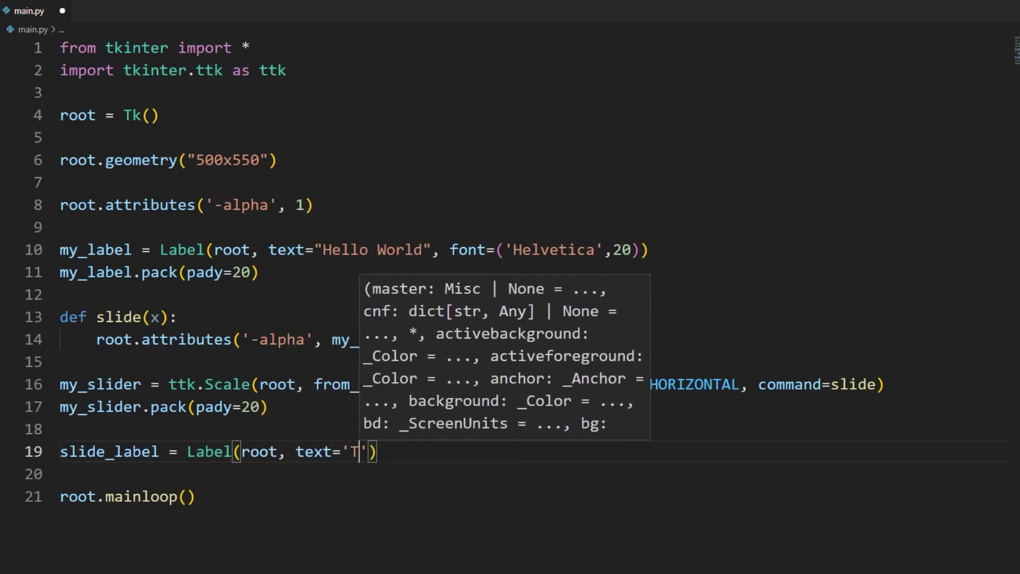
type("urtle Cod")
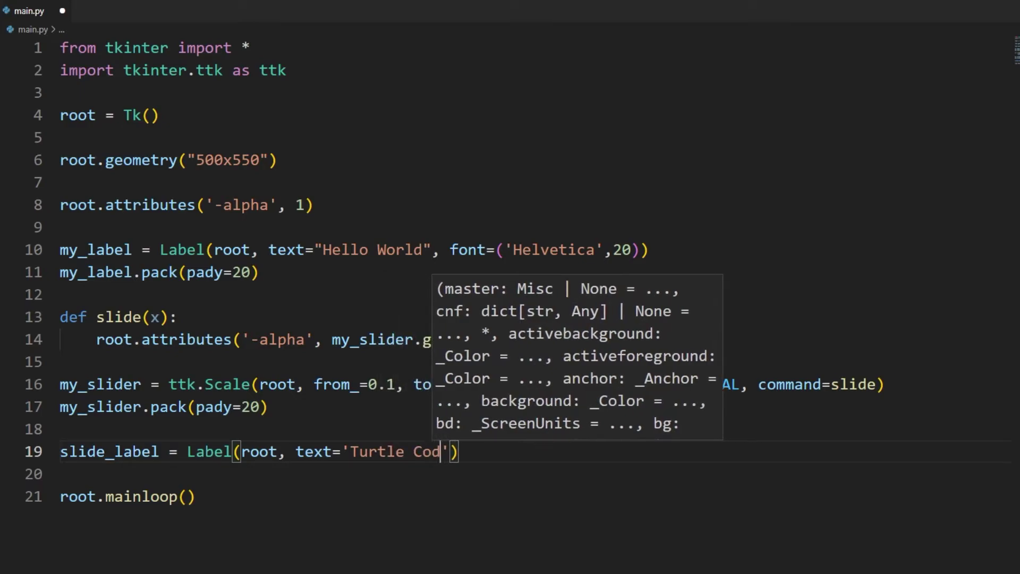
type("e")
key("End")
key("Return")
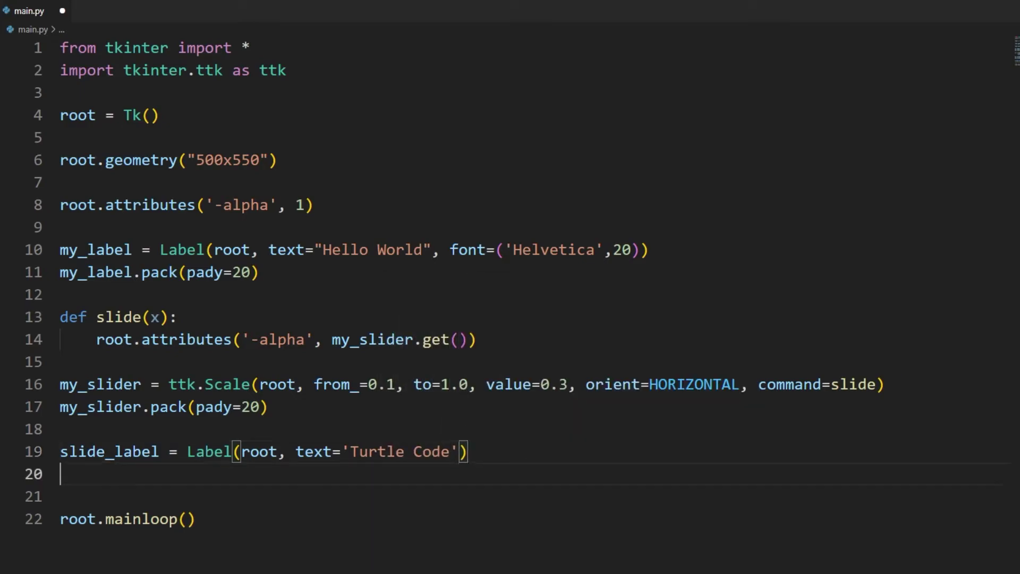
type("sli")
key("Down")
key("Down")
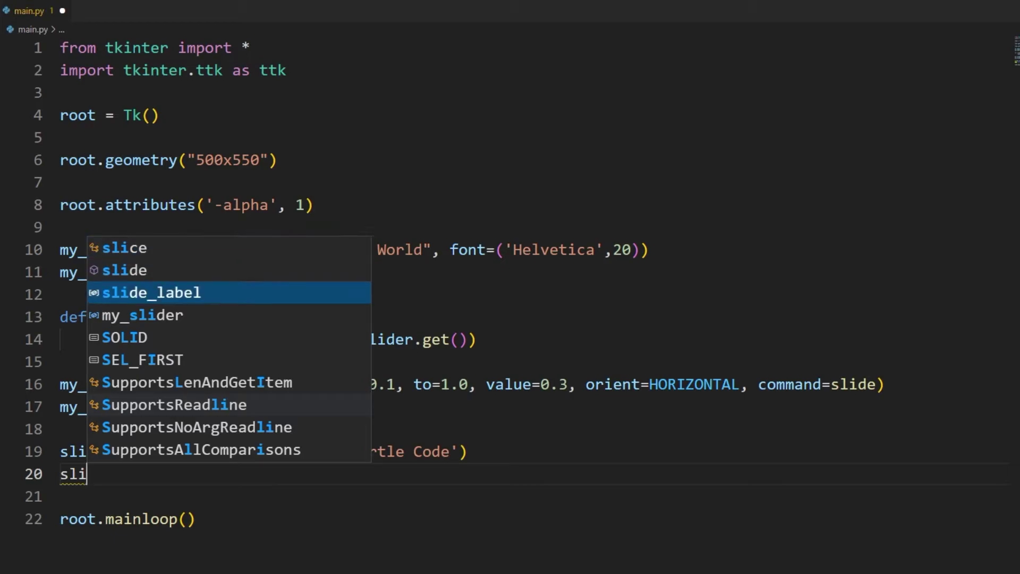
key("Tab")
type(".pac")
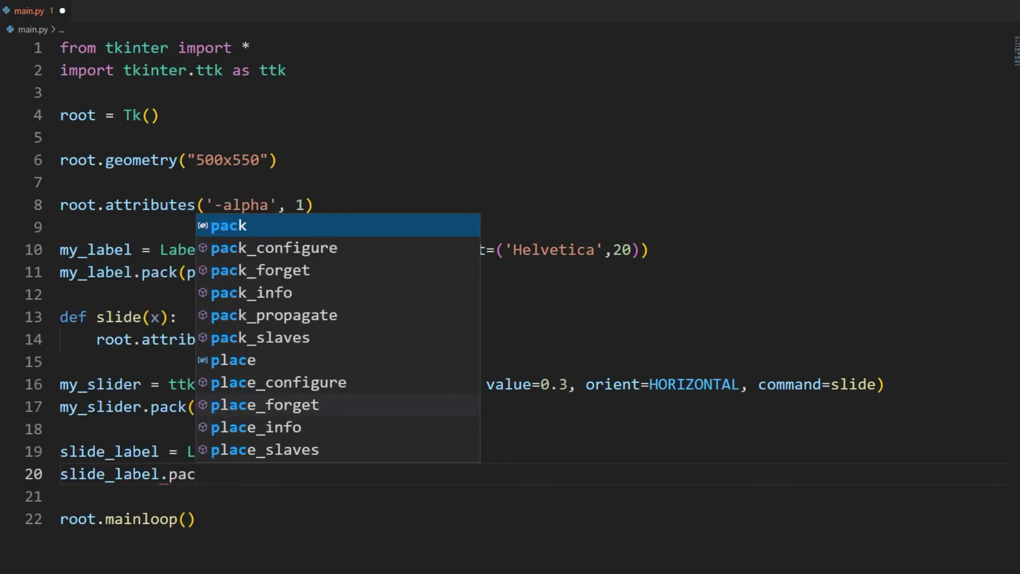
type("k")
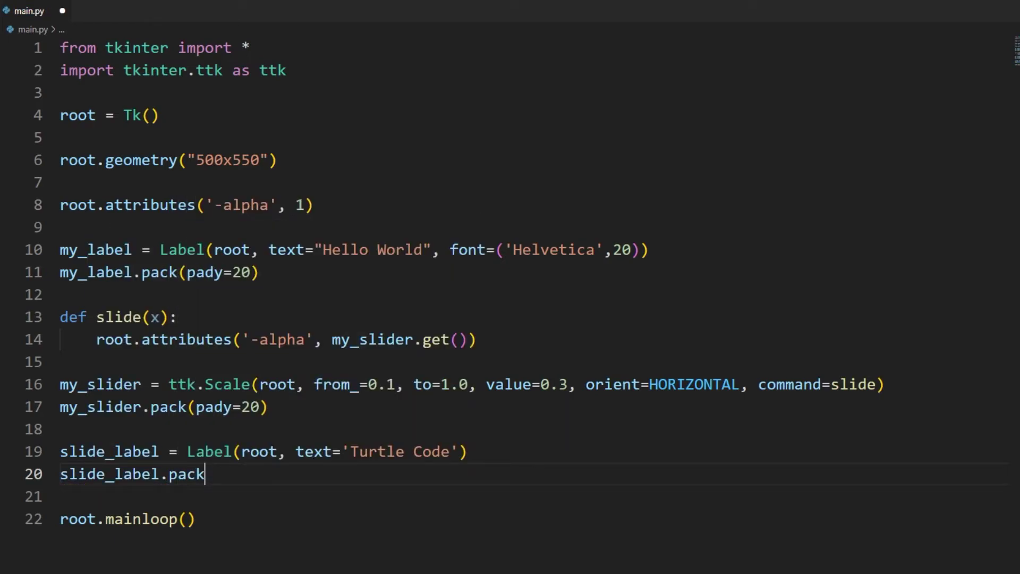
type("(pady=")
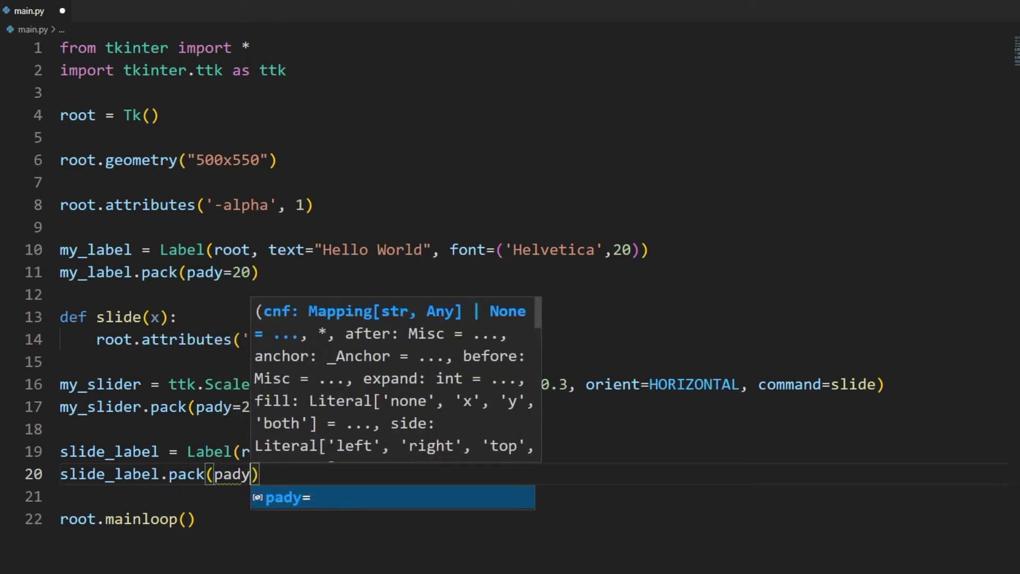
type("10")
key("Right")
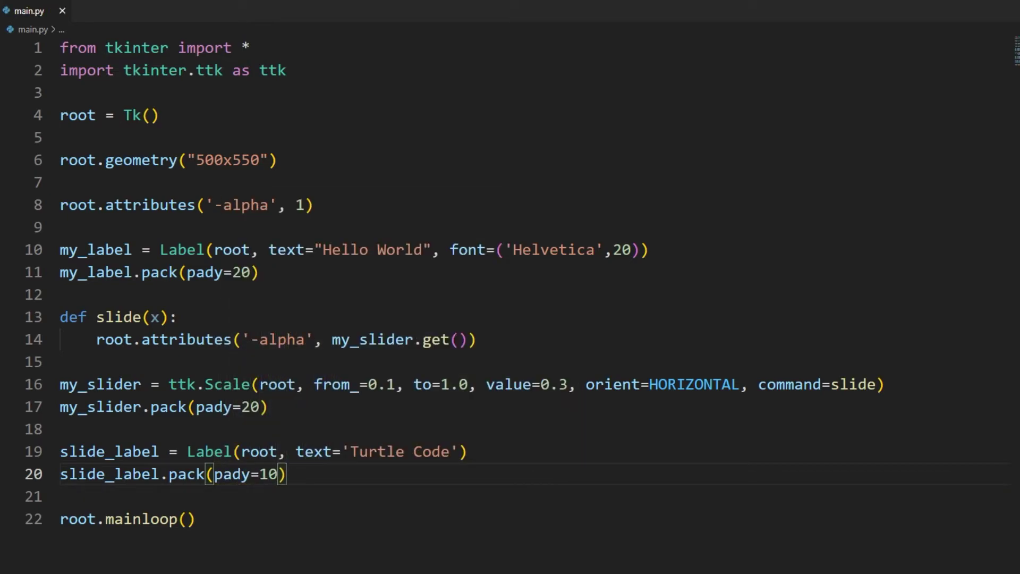
- Run main.py, move the tk window aside, fade it with the slider, then close it
key("F5")
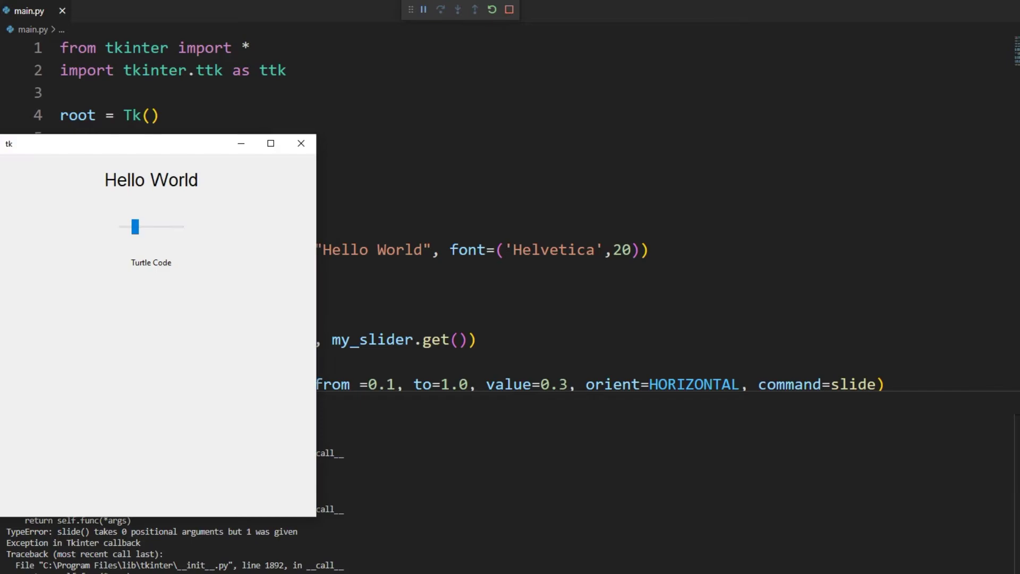
left_click_drag(151, 143, 701, 24)
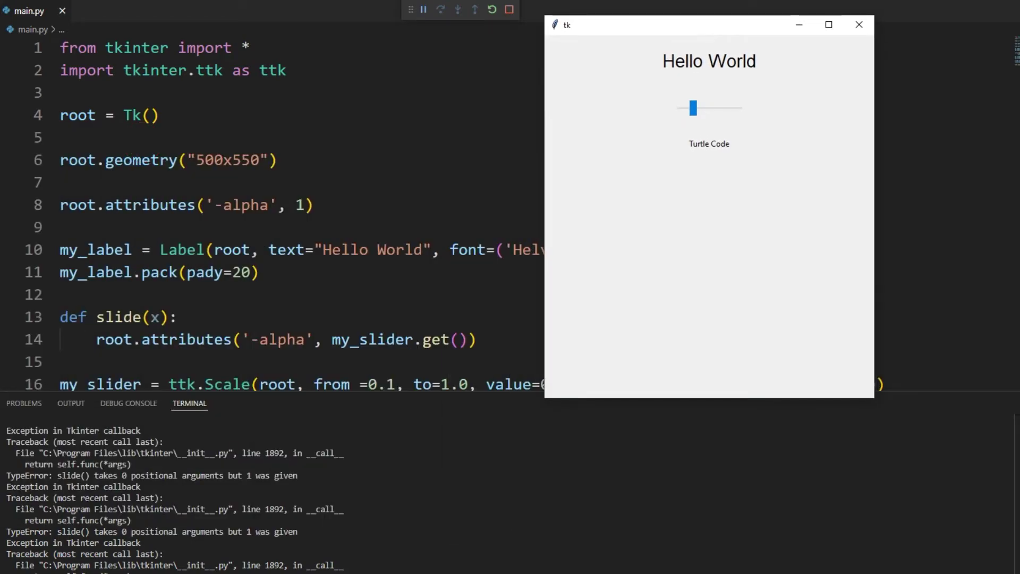
left_click_drag(693, 109, 705, 106)
left_click(858, 25)
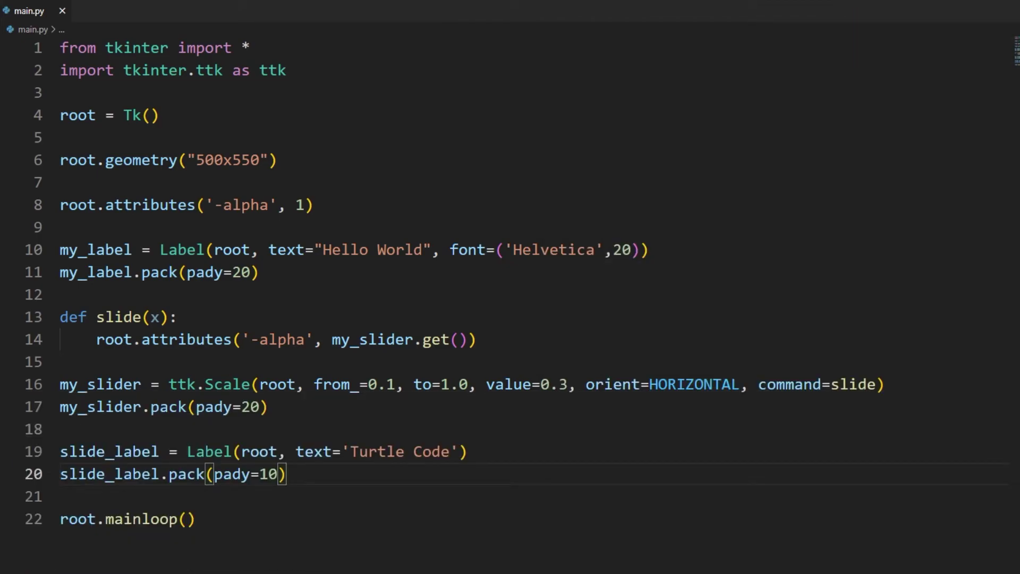
- On line 15, add slide_label.config(text=str(round(my_slider.get(),2))) inside the slide function
left_click(502, 341)
key("Return")
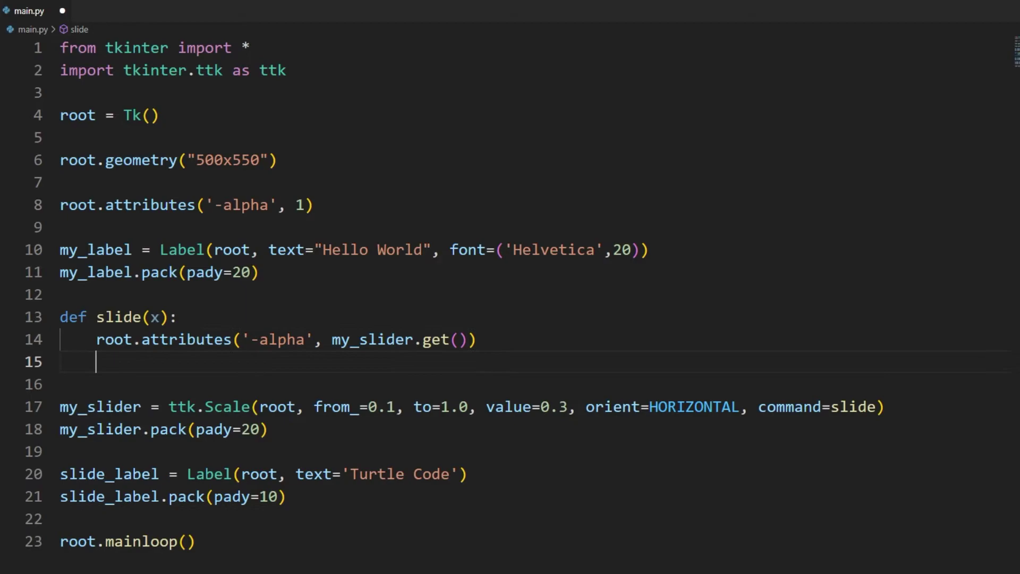
type("sli")
key("Down")
key("Down")
key("Tab")
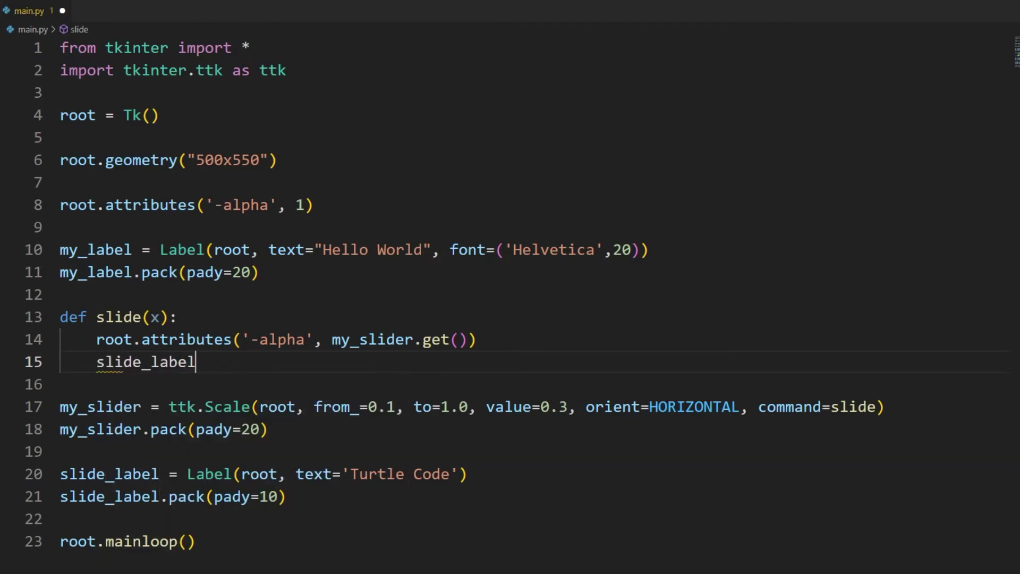
type(".con")
key("Tab")
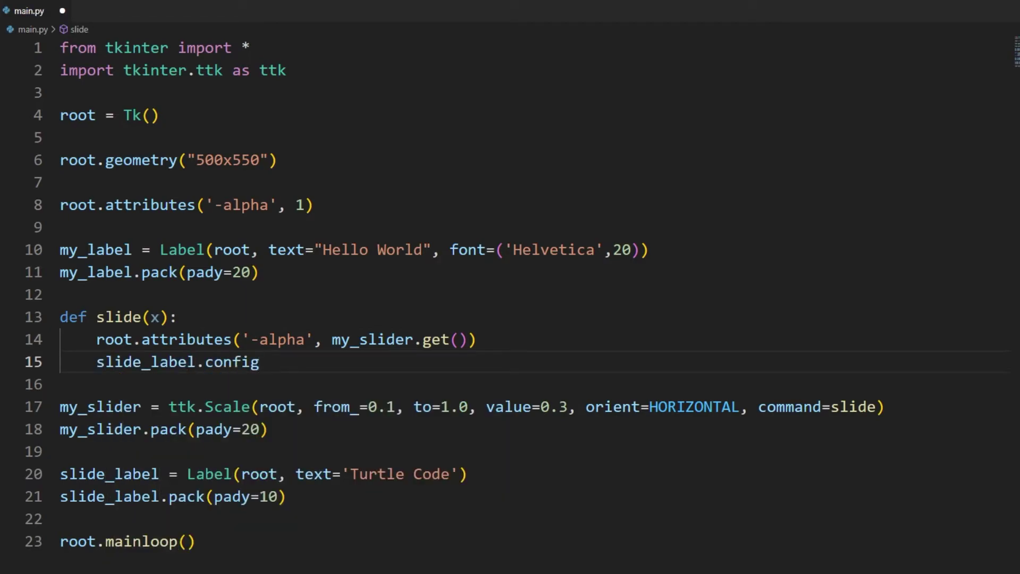
type("(text")
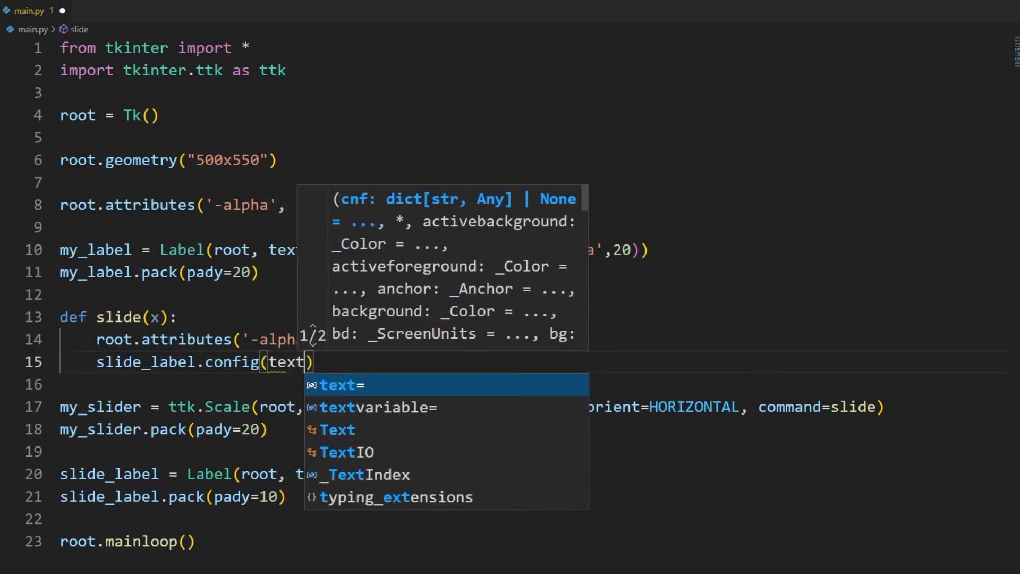
type("=s")
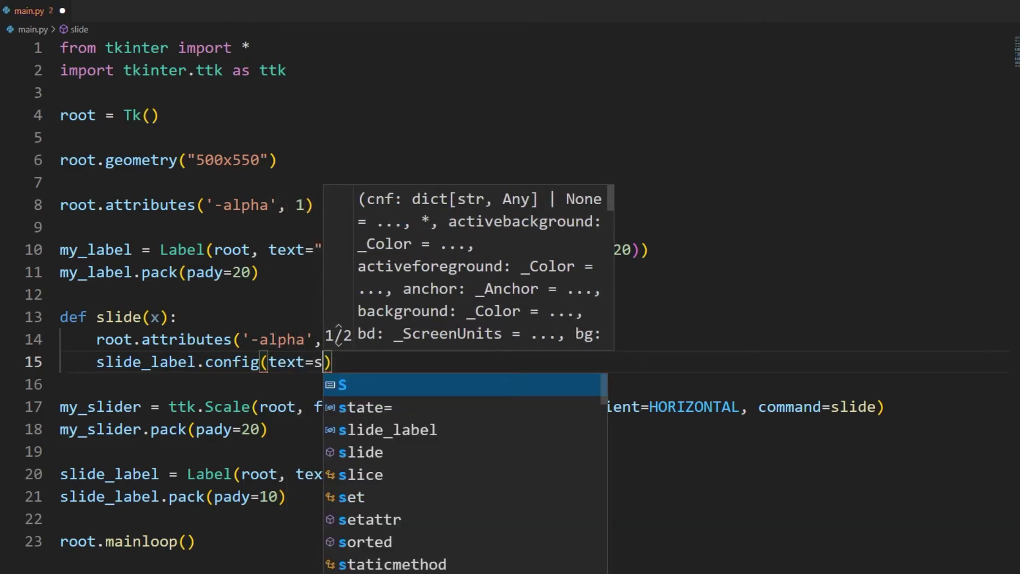
type("tr(ro")
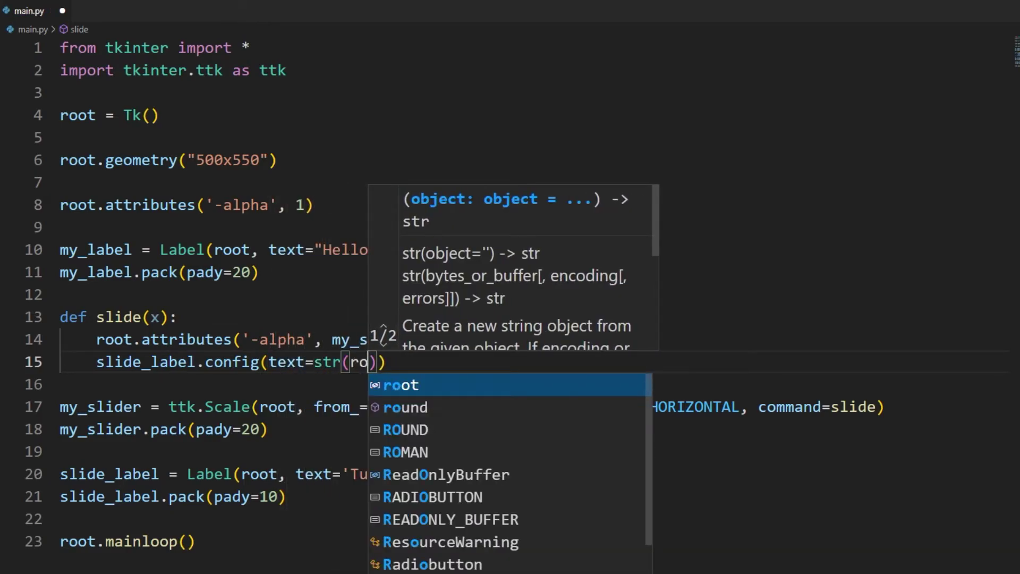
type("un")
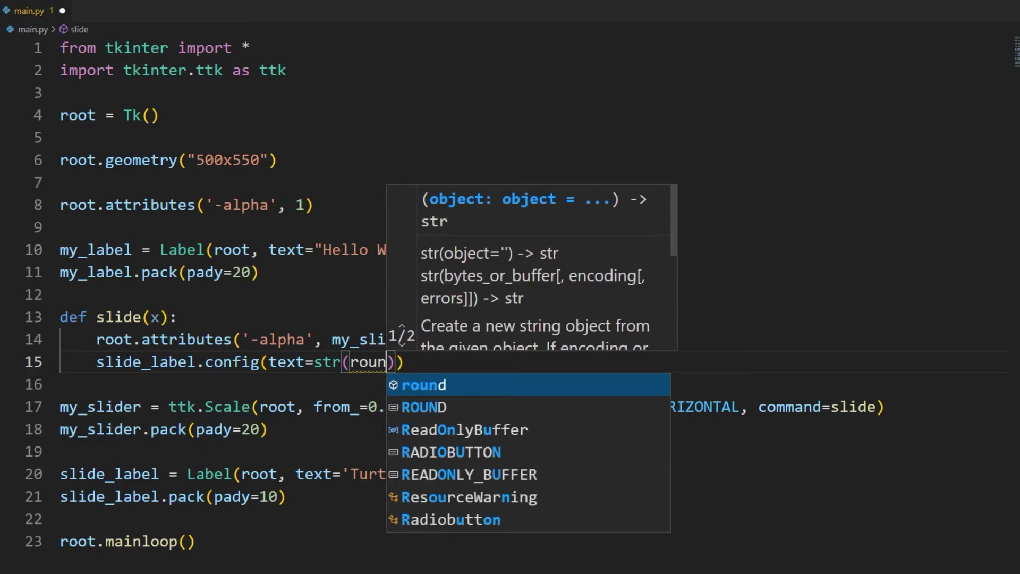
type("d(my")
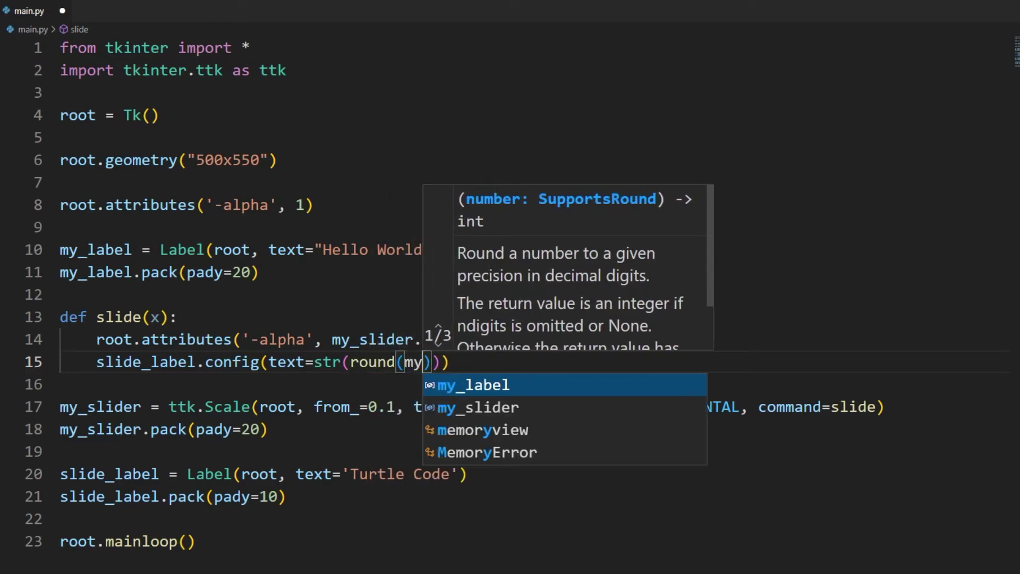
key("Down")
key("Tab")
type(".")
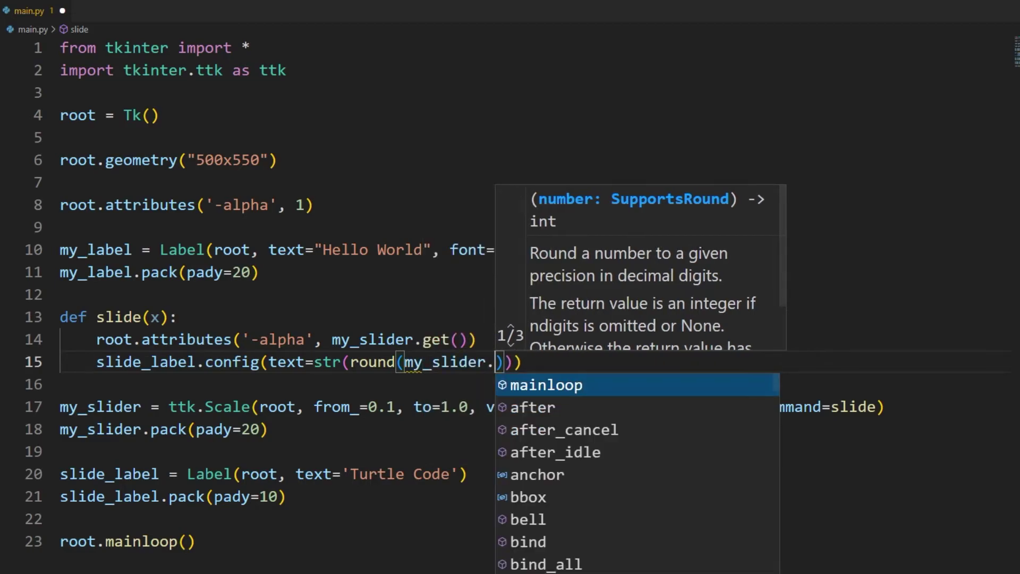
type("get(")
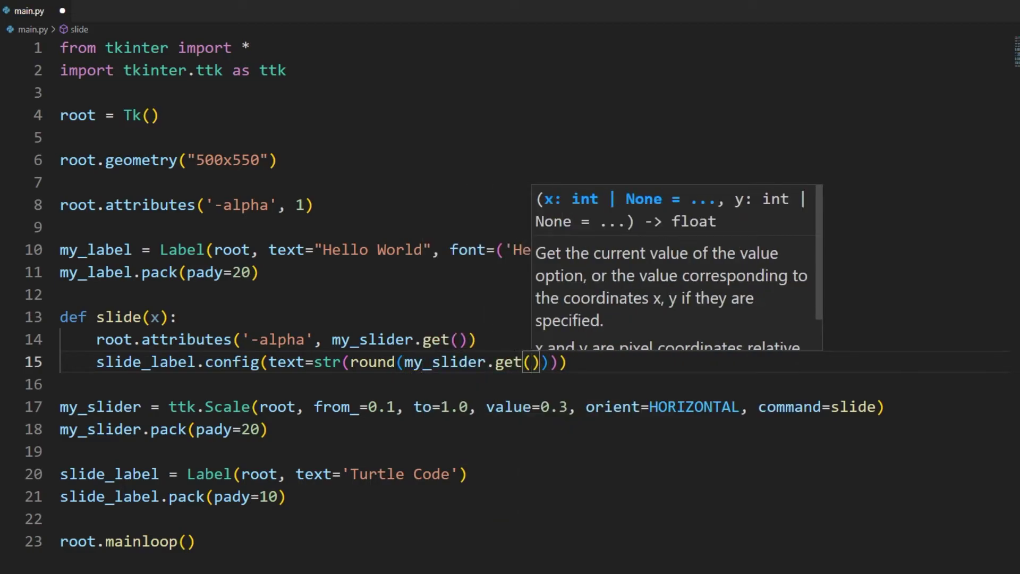
key("Right")
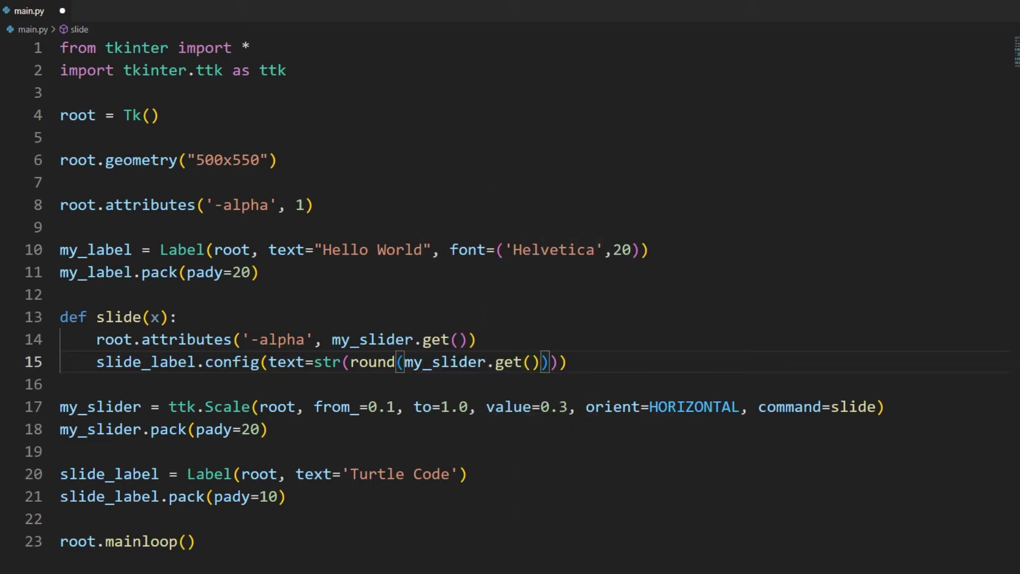
type(",2")
key("Right")
key("Right")
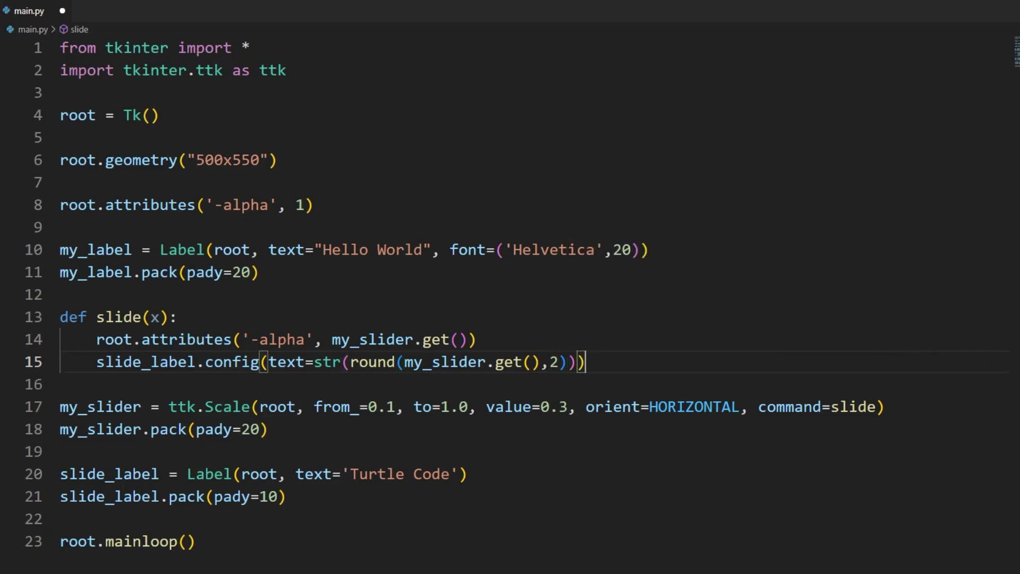
- Test-run the app, confirming the label shows the slider value as the window fades, then close it
key("F5")
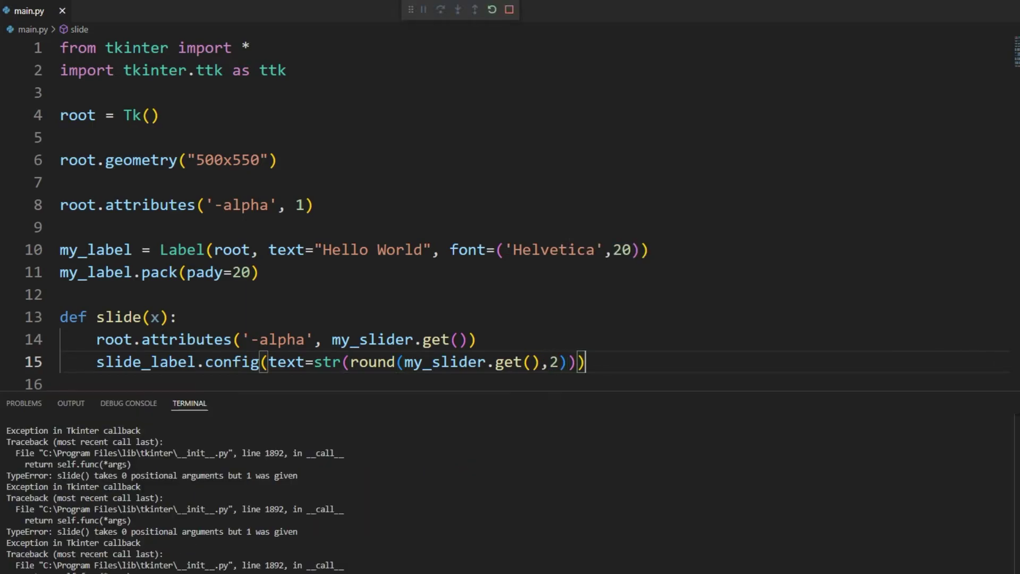
mouse_move(40, 8)
left_mouse_down()
mouse_move(356, 114)
mouse_move(700, 32)
left_mouse_up()
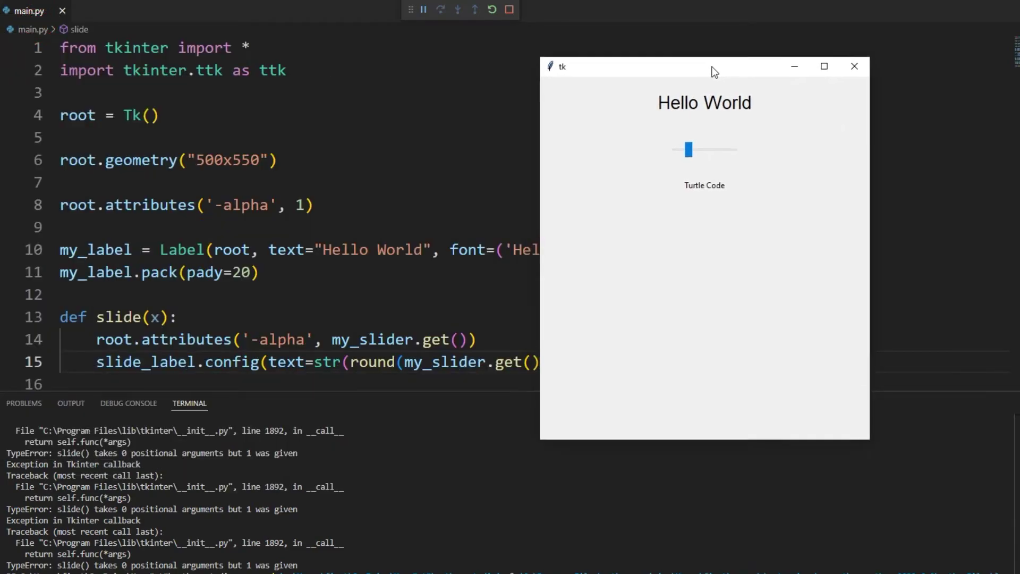
mouse_move(676, 115)
left_mouse_down()
mouse_move(722, 116)
mouse_move(665, 115)
mouse_move(696, 116)
left_mouse_up()
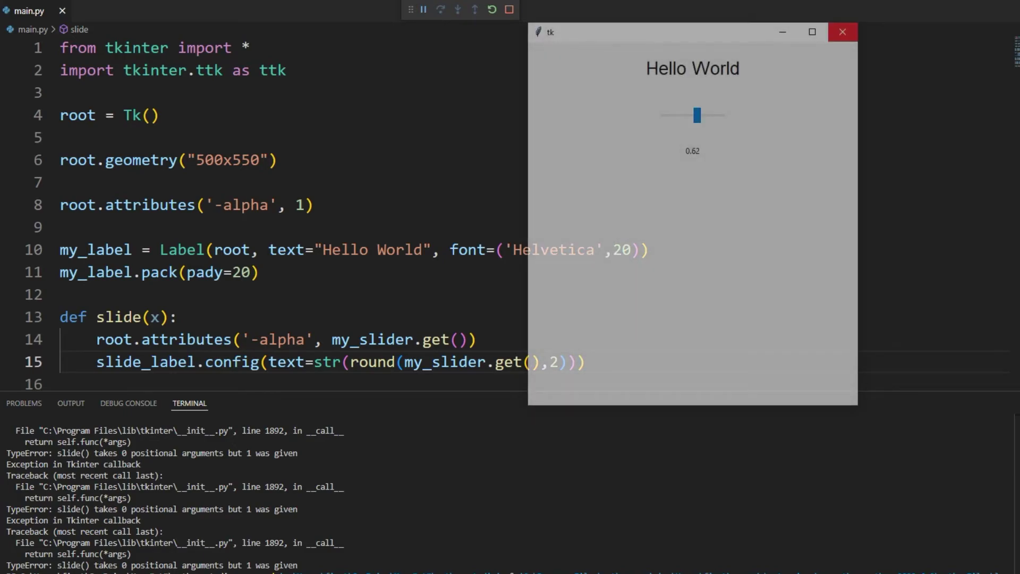
left_click(842, 32)
- Close the terminal and add new_window = Button(root, text="New Window") packed with pady=20 after line 21
key("ctrl+grave")
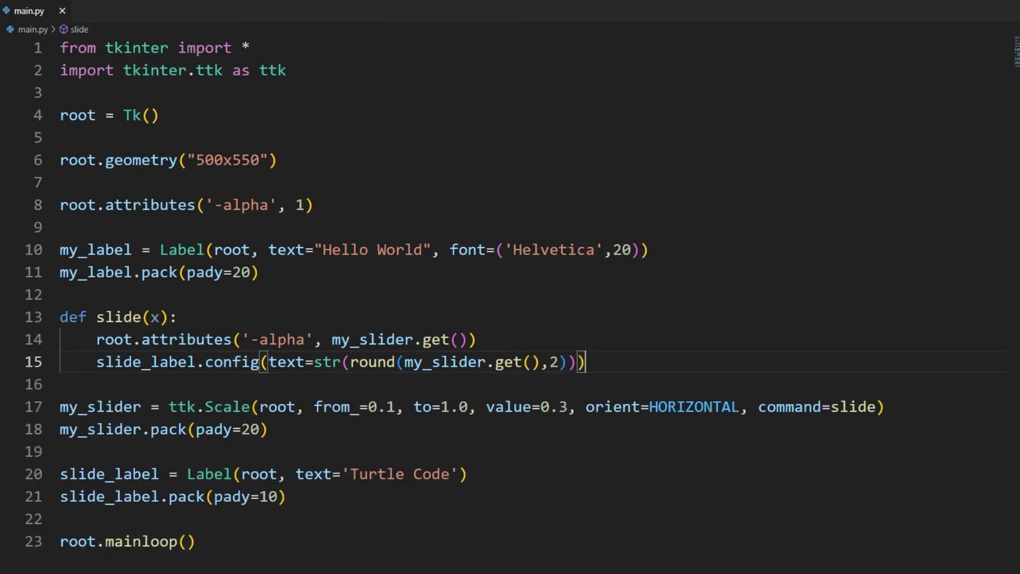
scroll(511, 319, "down", 2)
left_click(319, 364)
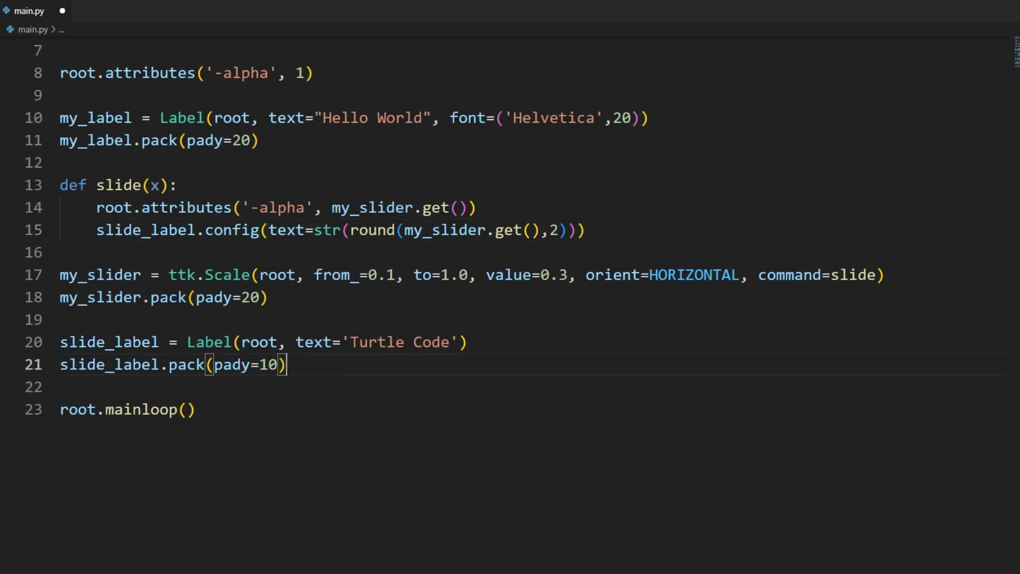
key("Return")
key("Return")
type("n")
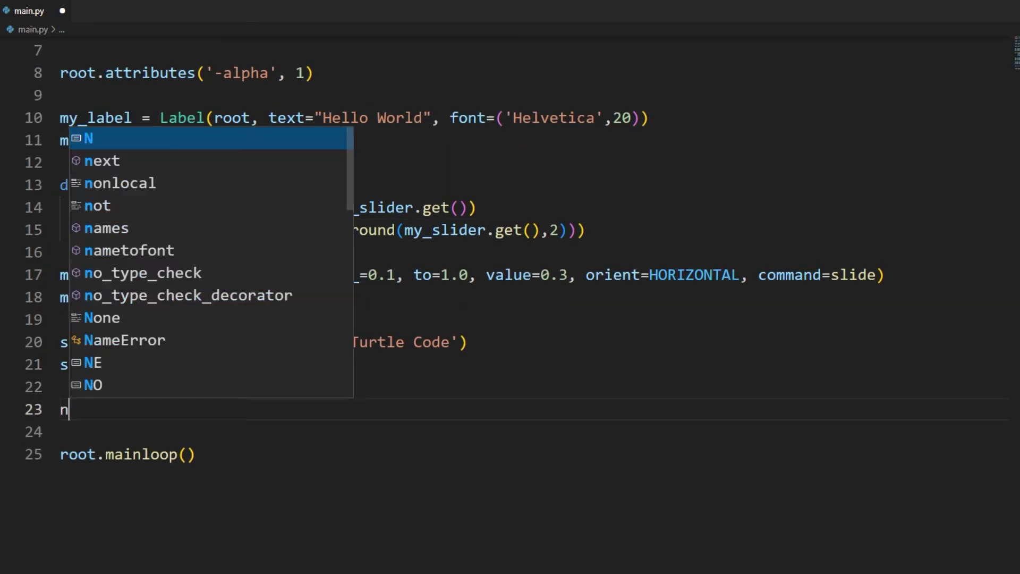
type("ew_windo")
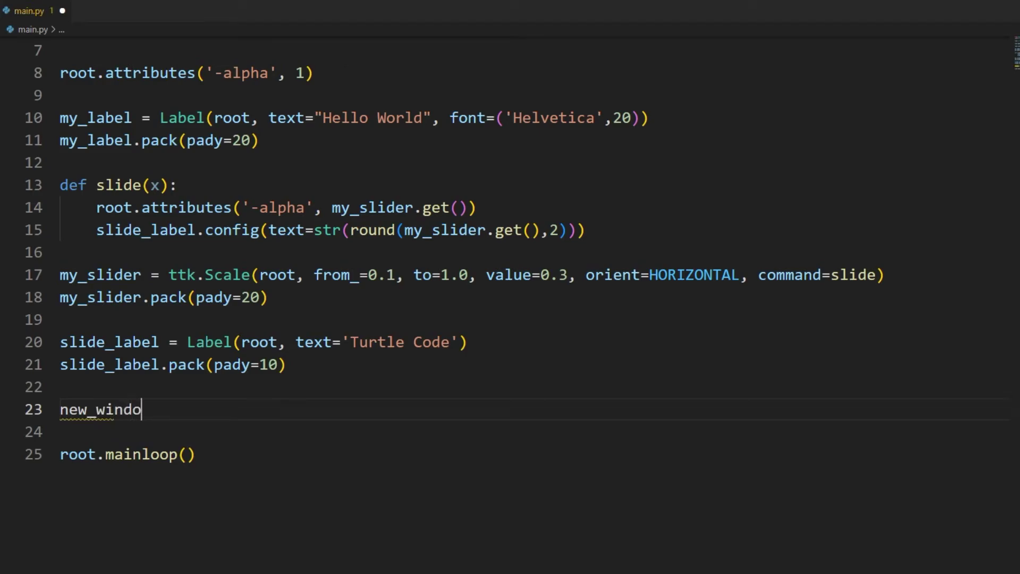
type("w = Bu")
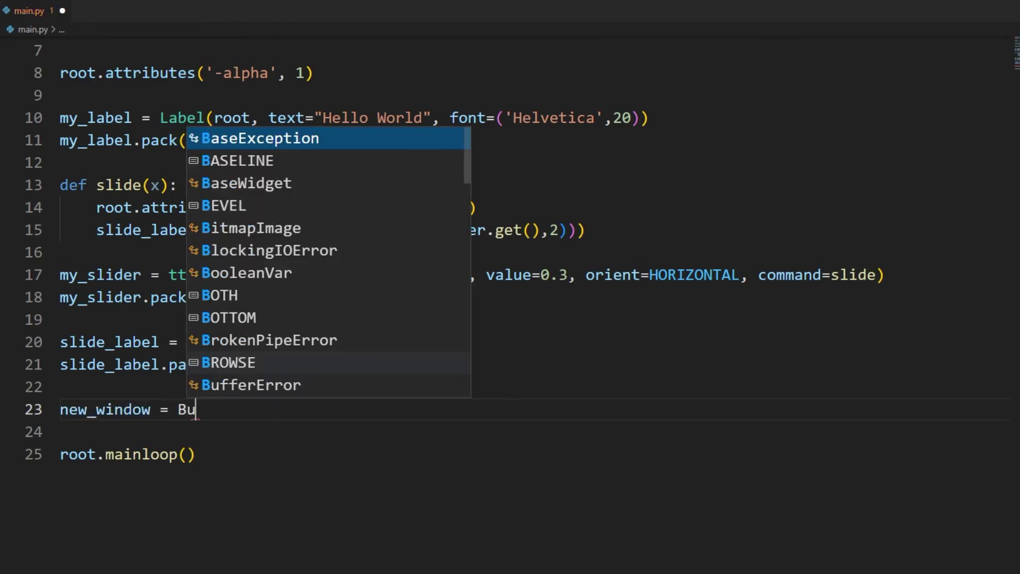
type("tton")
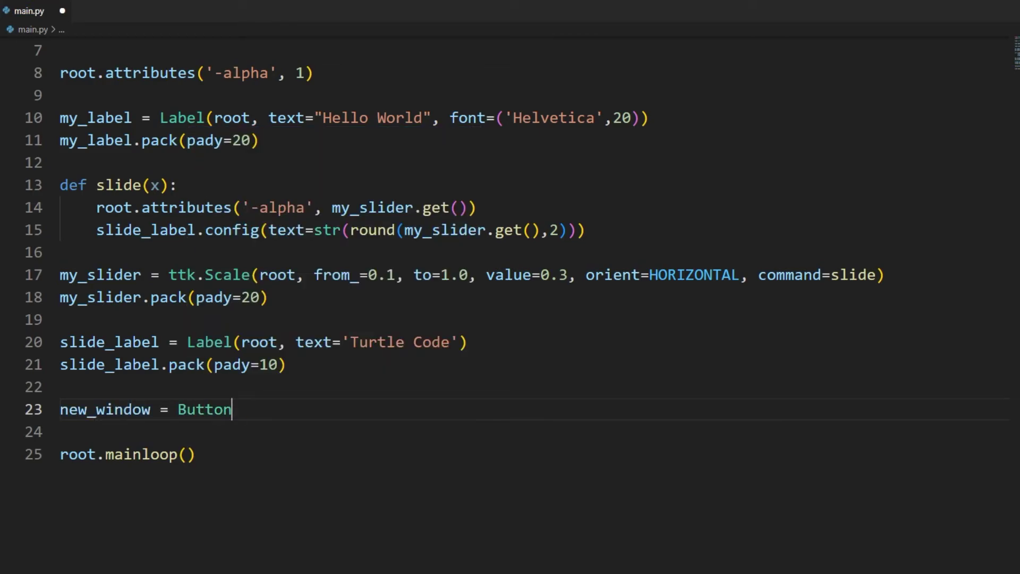
type("(root")
key("Escape")
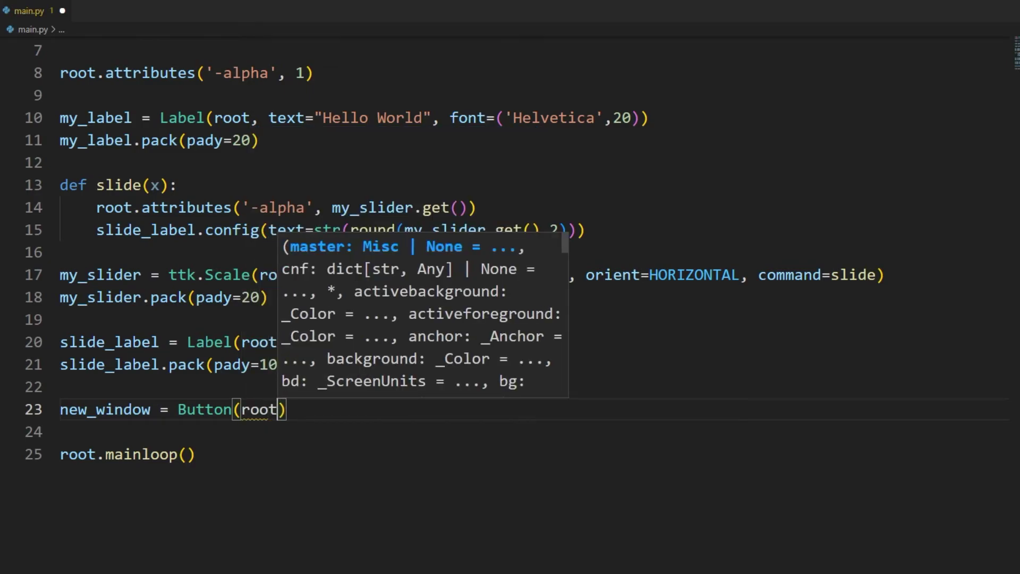
type(", text")
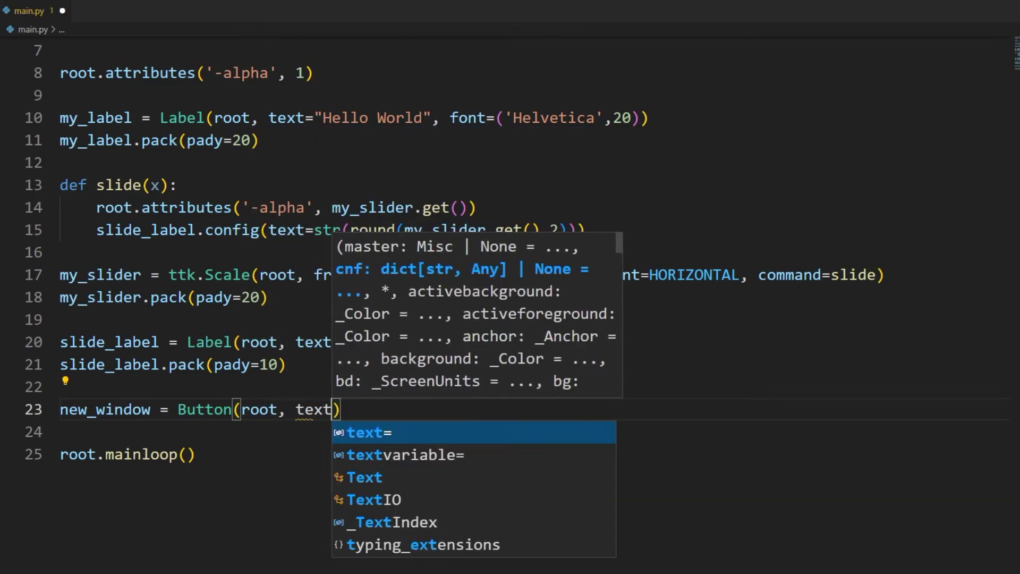
type("=\"New ")
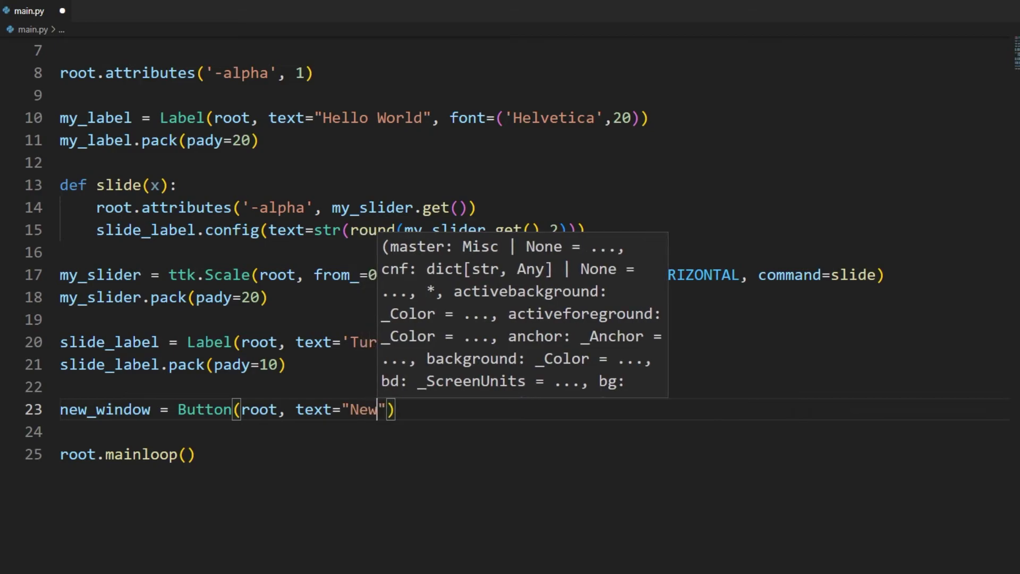
type("Windo")
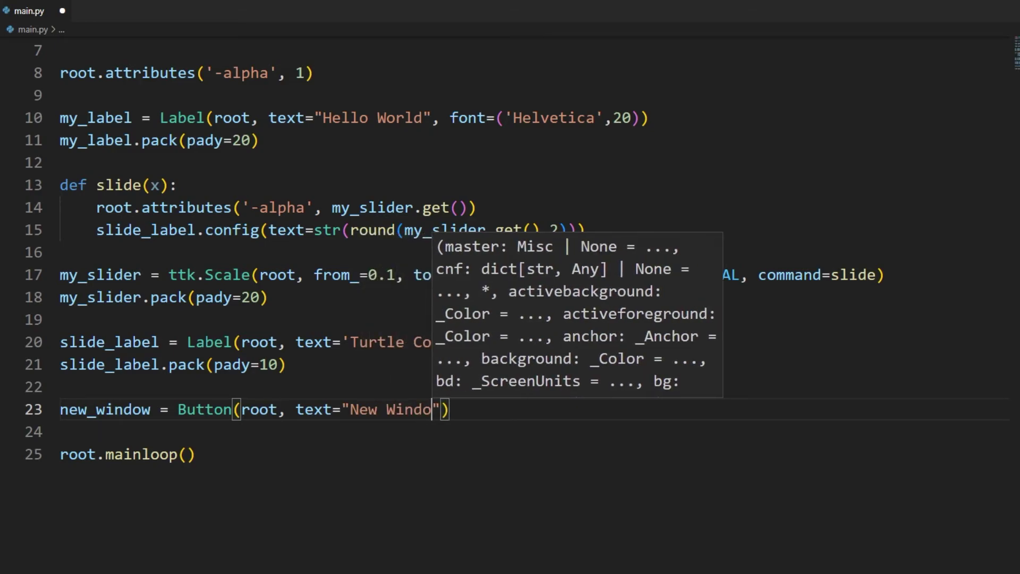
type("w\")")
key("Return")
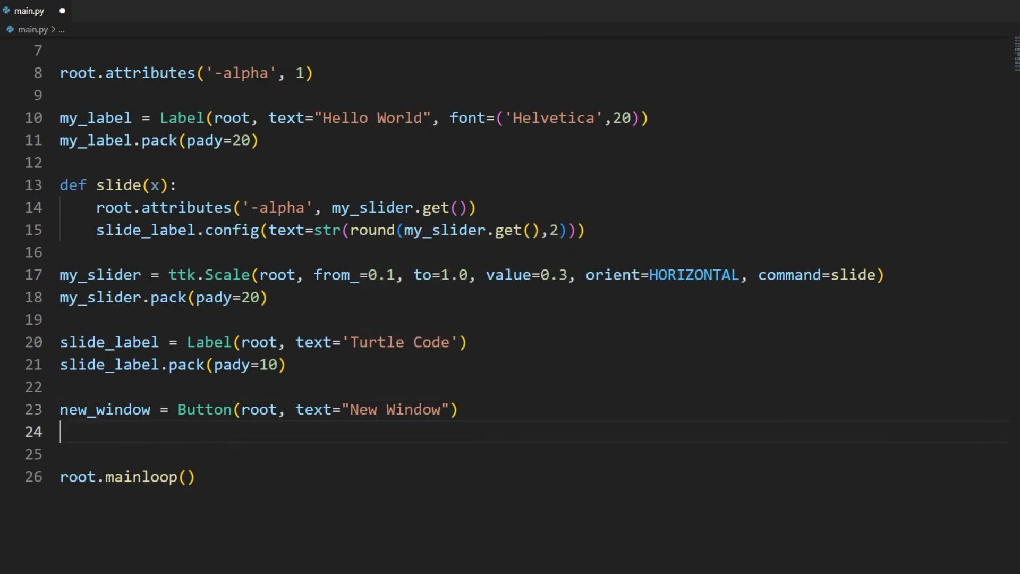
type("new_window")
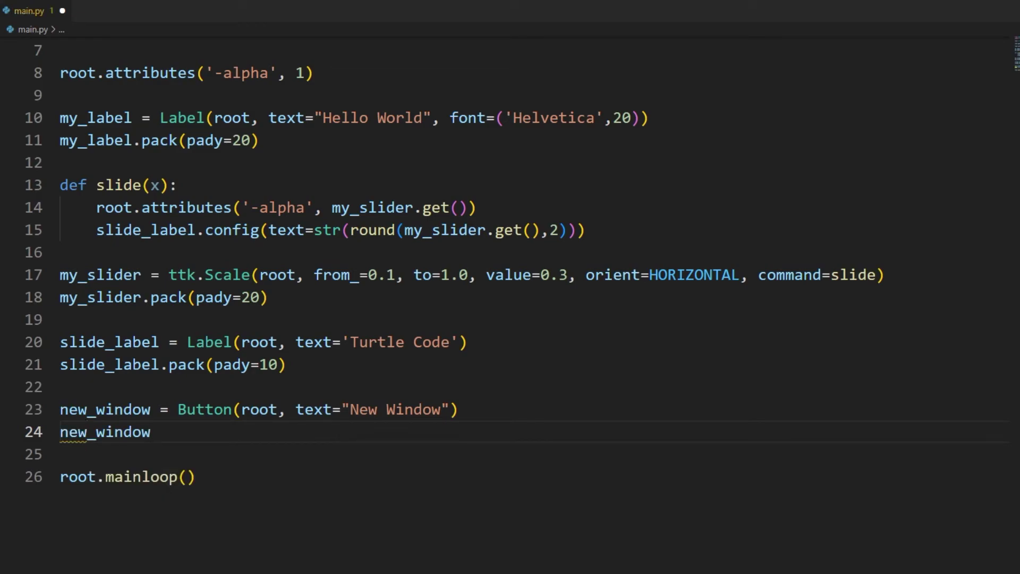
type(".pack")
type("(pady=")
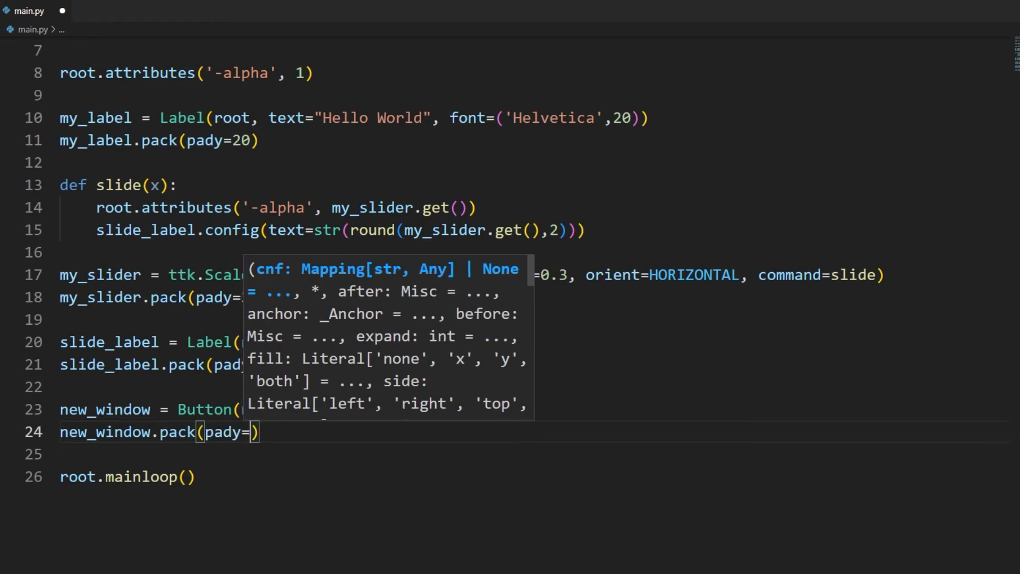
type("20")
key("Right")
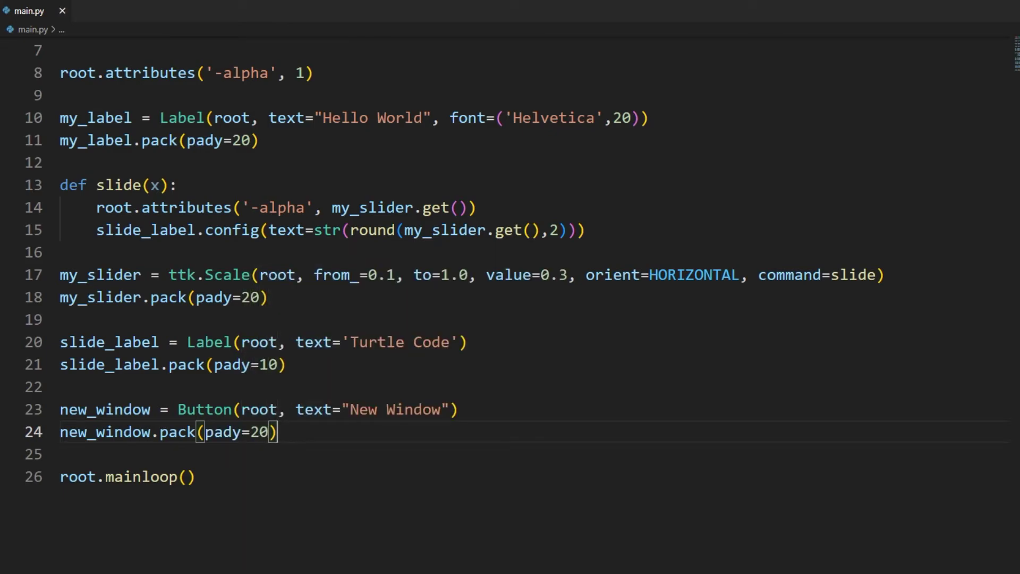
- Run the app to view the New Window button, set transparency to 0.72, then close it
key("F5")
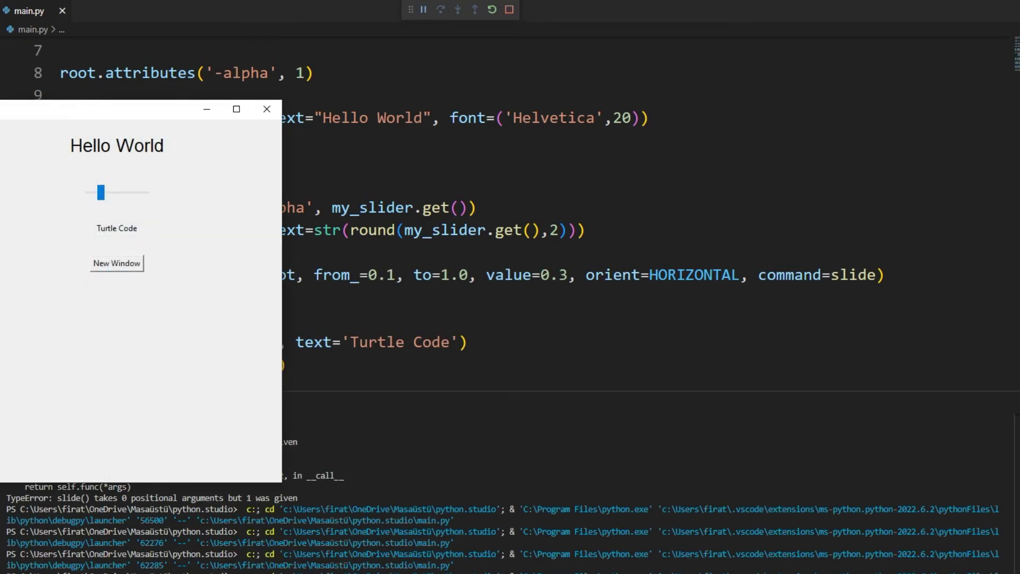
left_click_drag(143, 109, 709, 37)
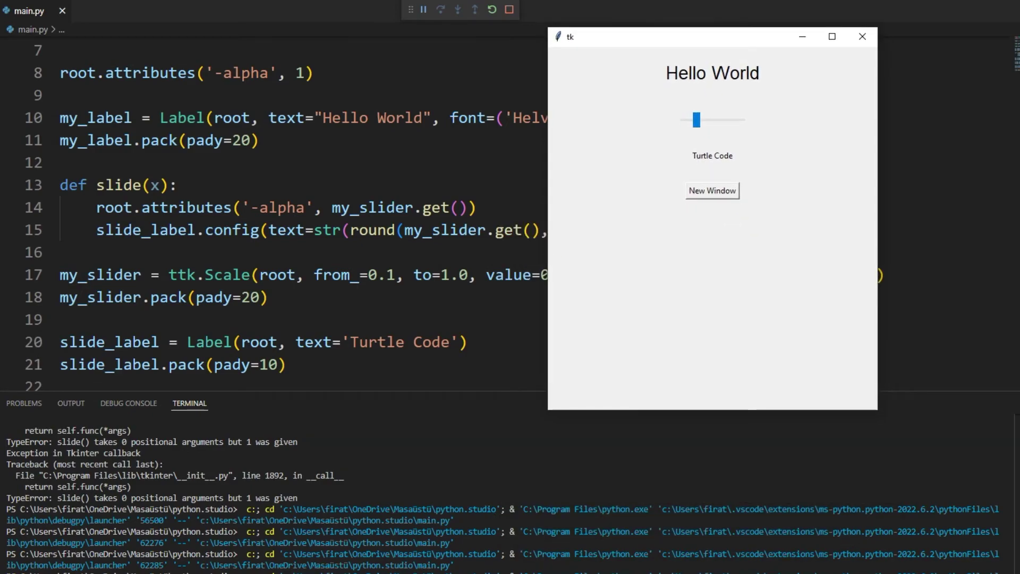
left_click_drag(697, 120, 723, 119)
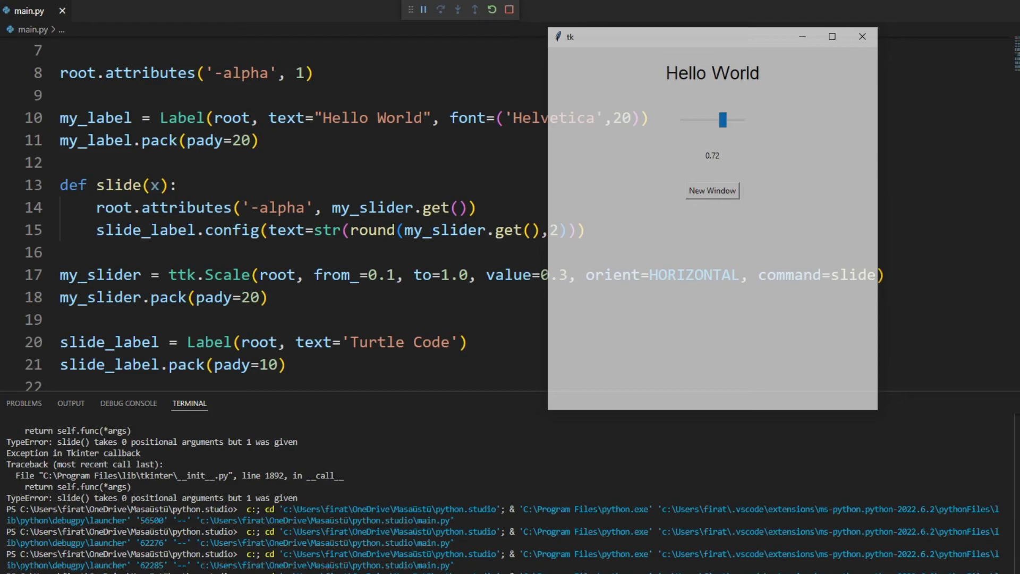
left_click(861, 37)
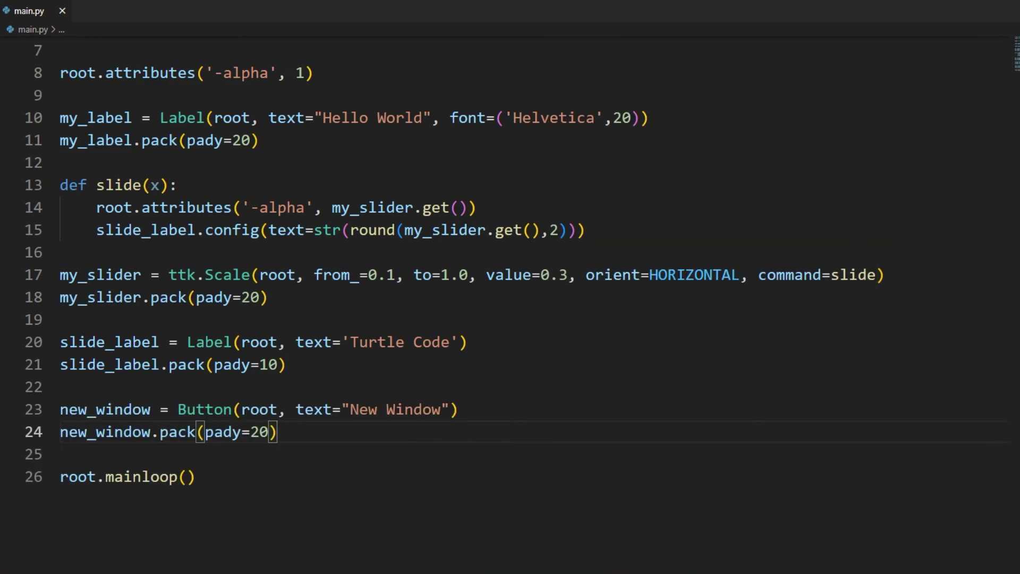
- Give the New Window button command=new_window and return to the slide_label pack line
left_click(450, 409)
type(", ")
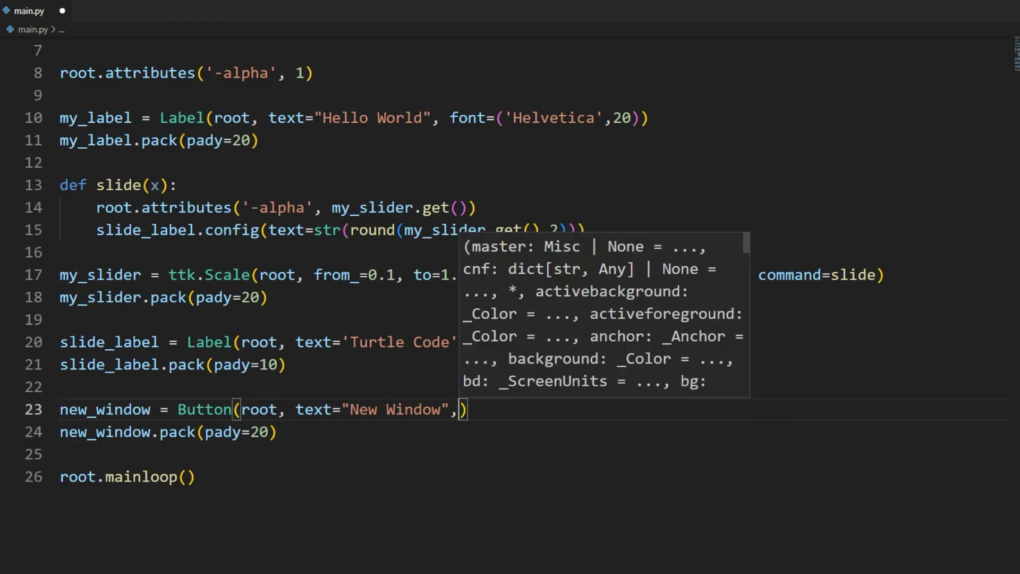
type("command")
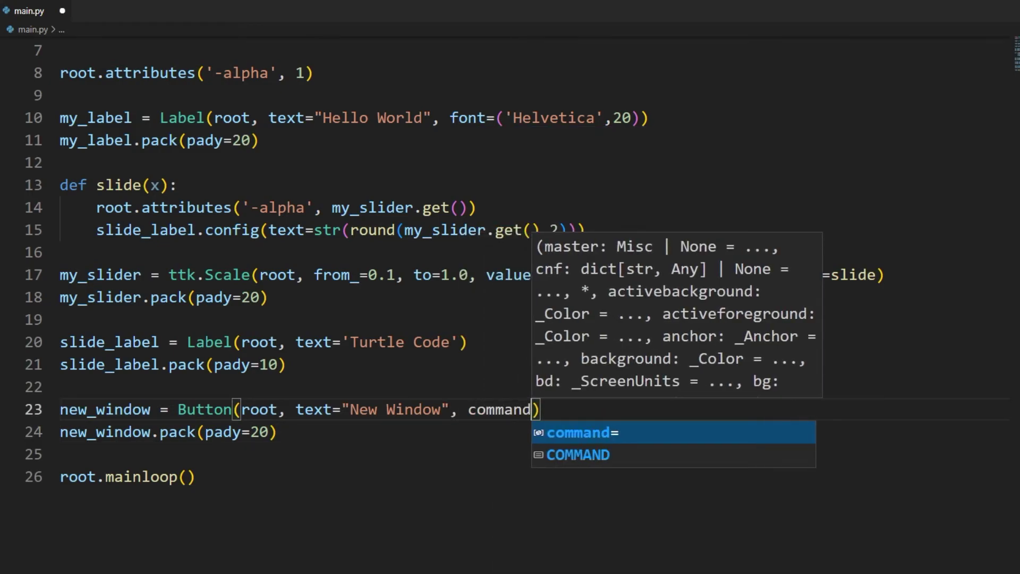
type("=new_")
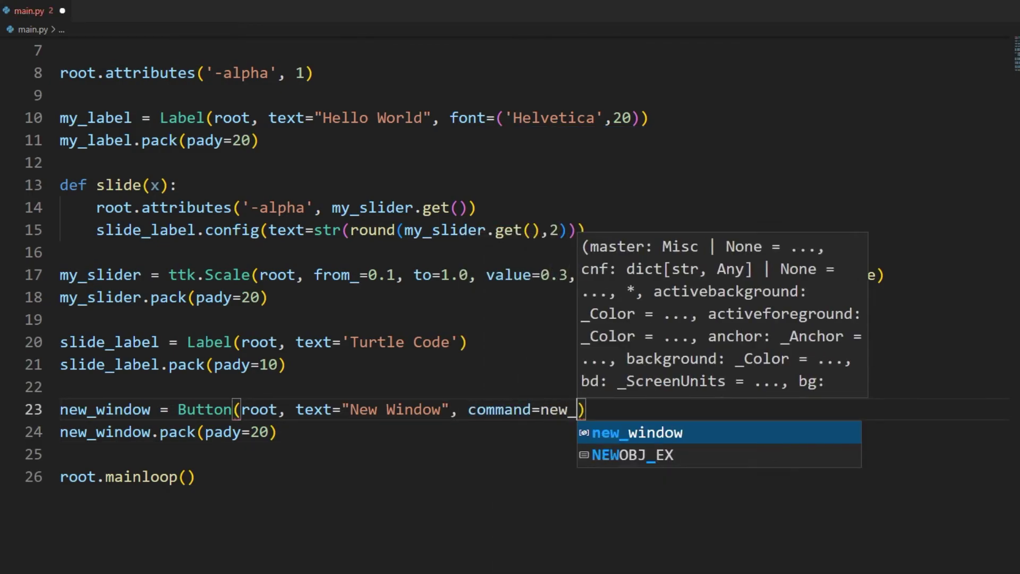
type("window")
key("Escape")
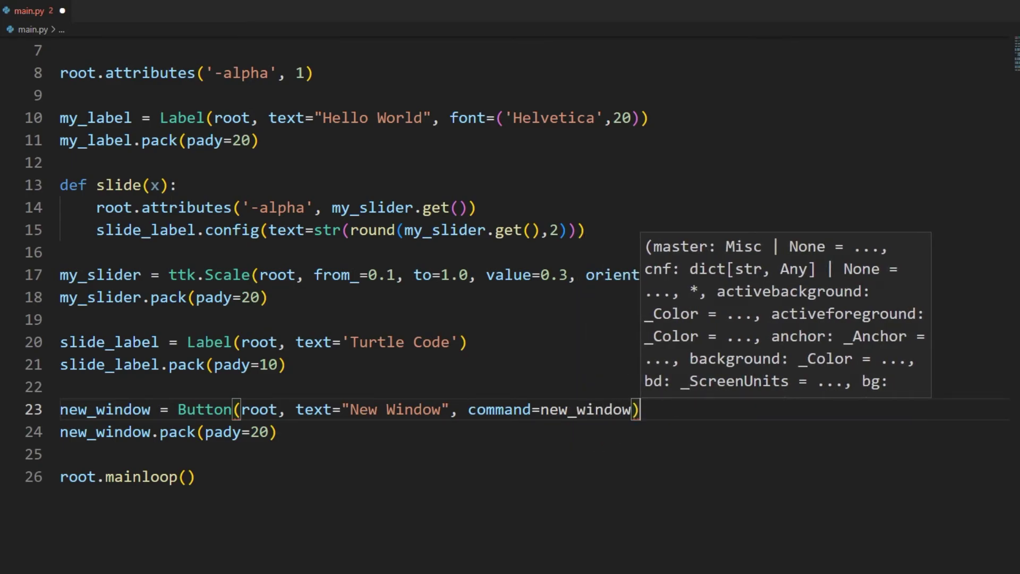
key("Right")
double_click(570, 409)
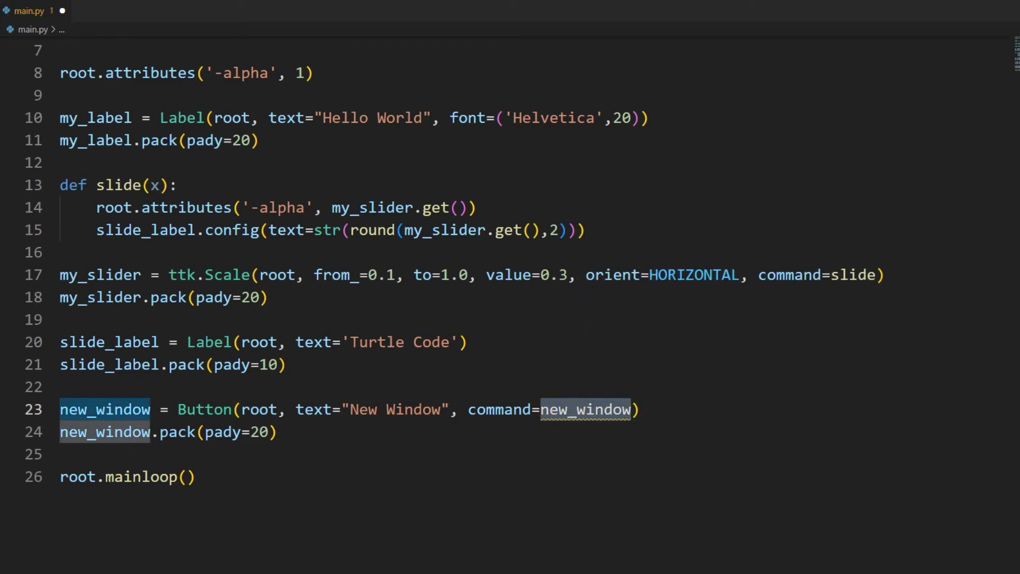
left_click(325, 365)
- Define new_window() declaring global new, creating new = Toplevel() with attributes('-alpha', 0.5)
key("Return")
key("Return")
type("def")
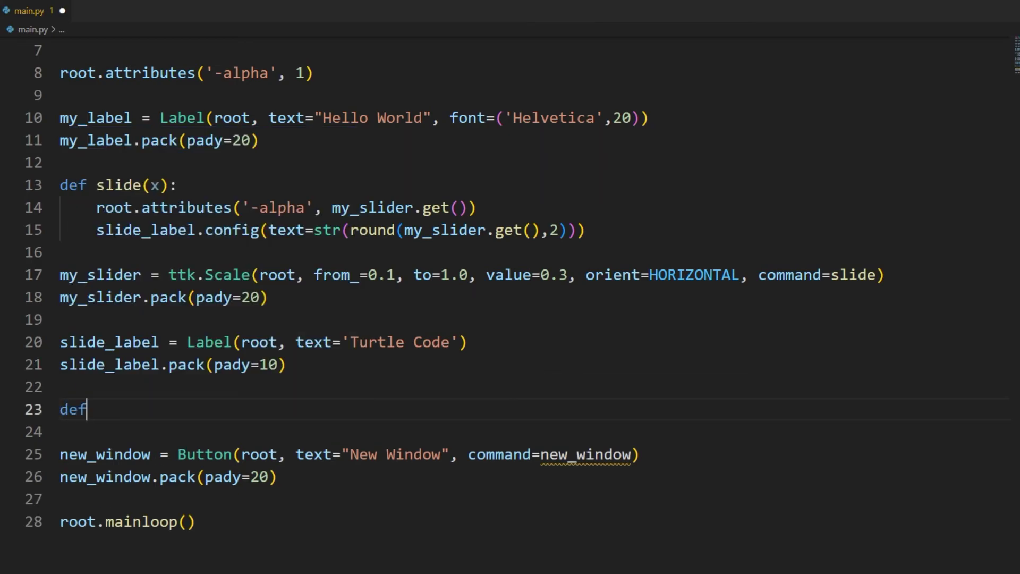
type(" new_window()")
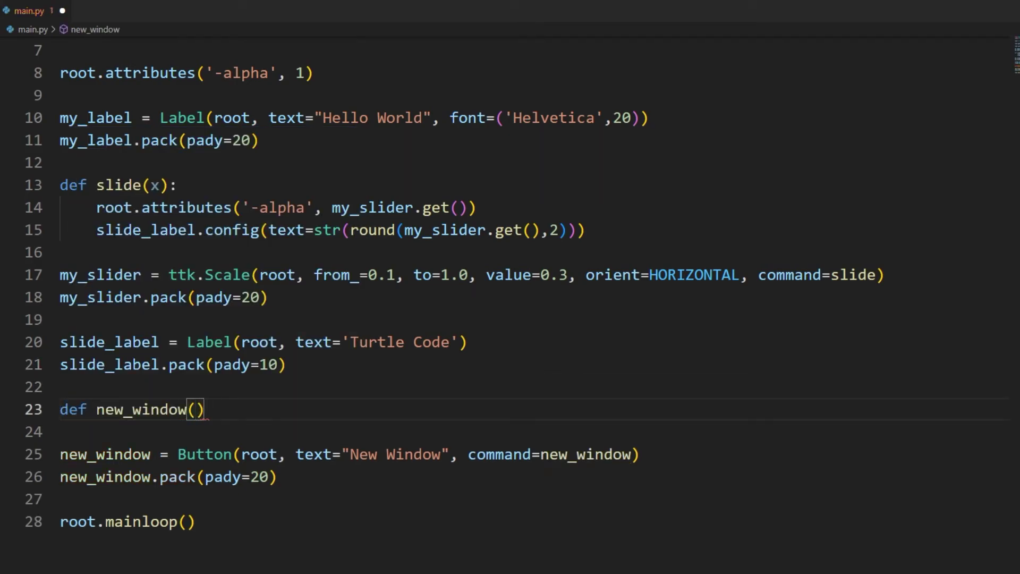
type(":")
key("Return")
type("gl")
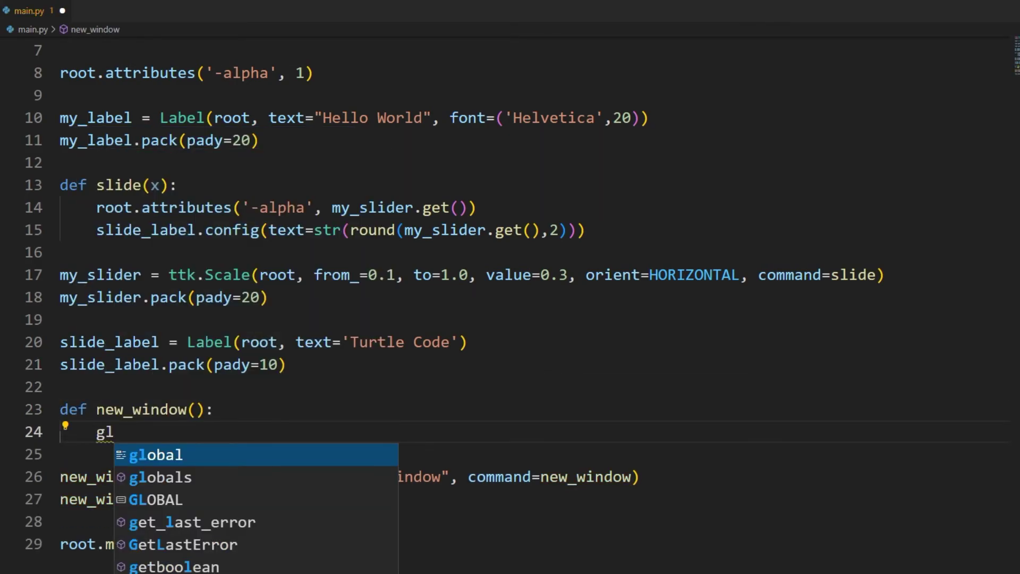
type("obal new")
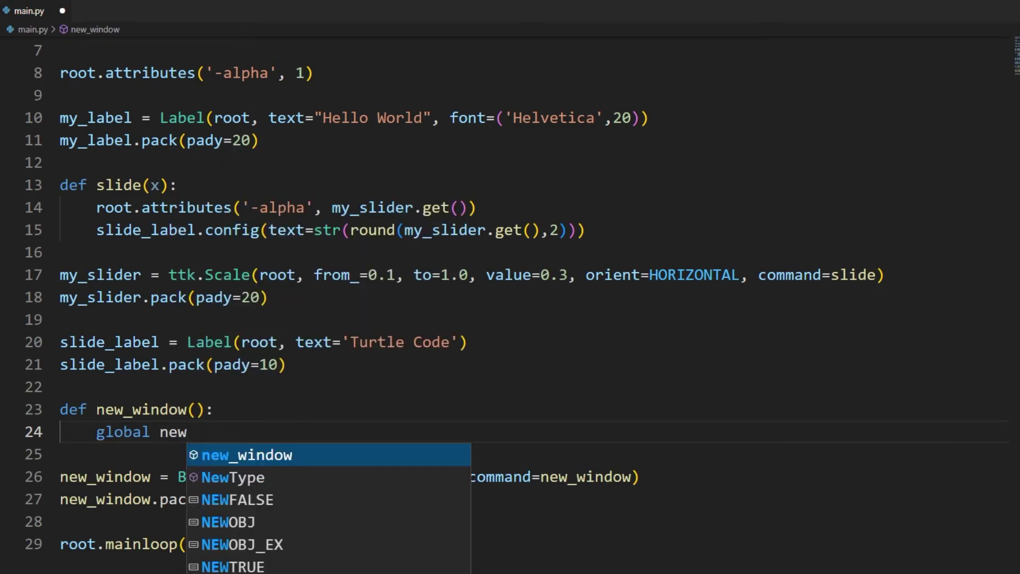
key("Escape")
key("Down")
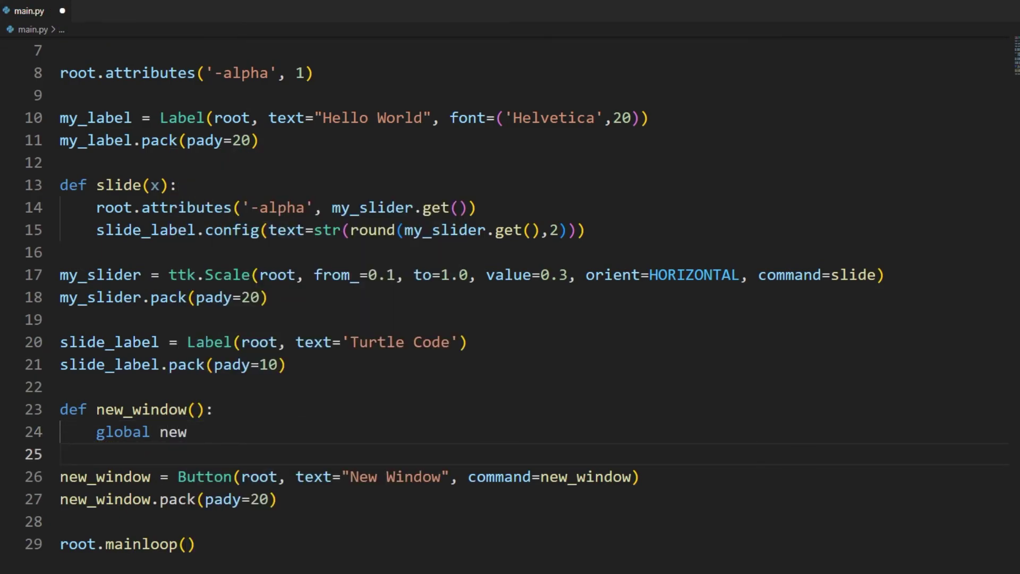
type("new = T")
type("op")
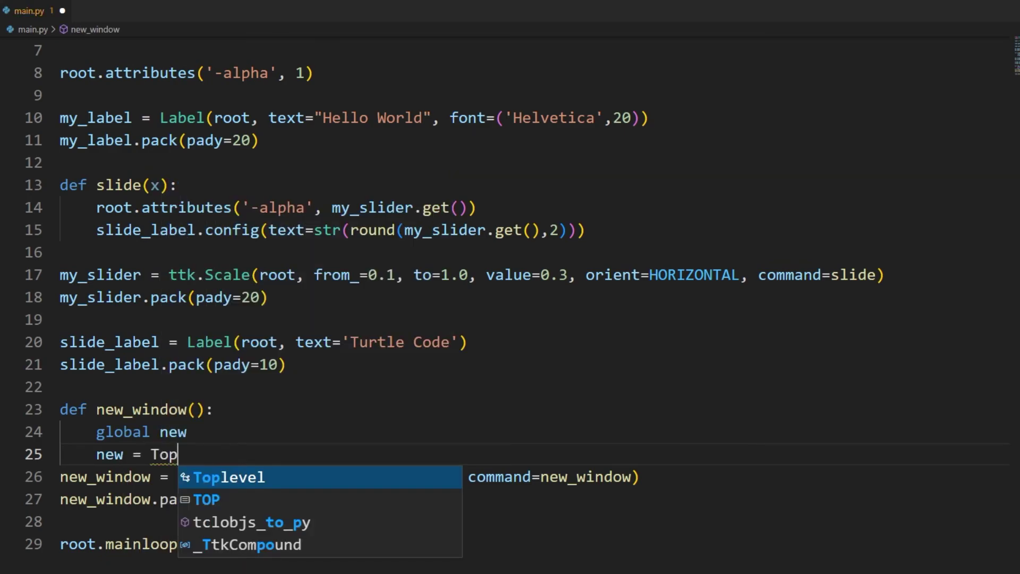
key("Tab")
type("(")
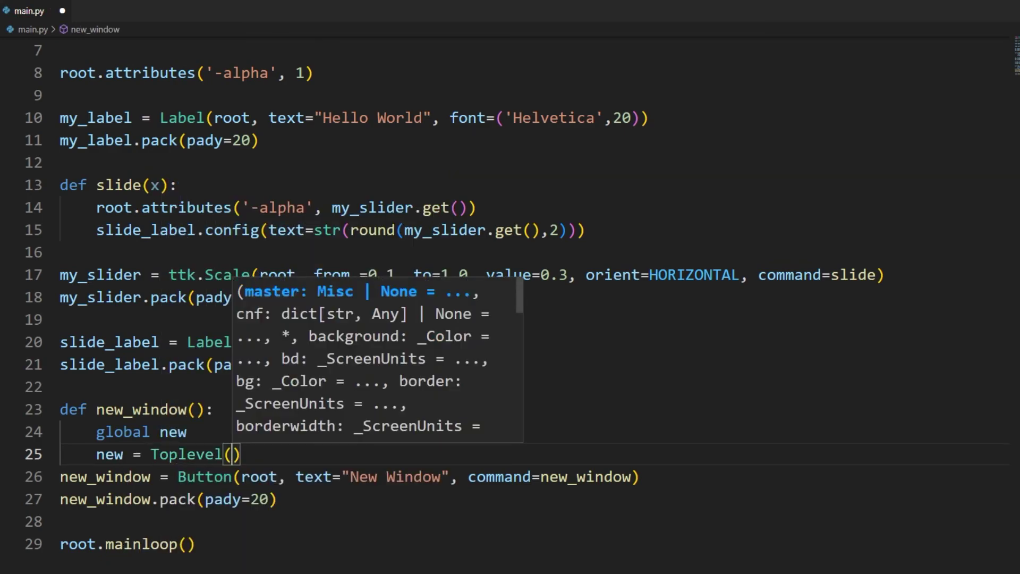
type(")")
key("Return")
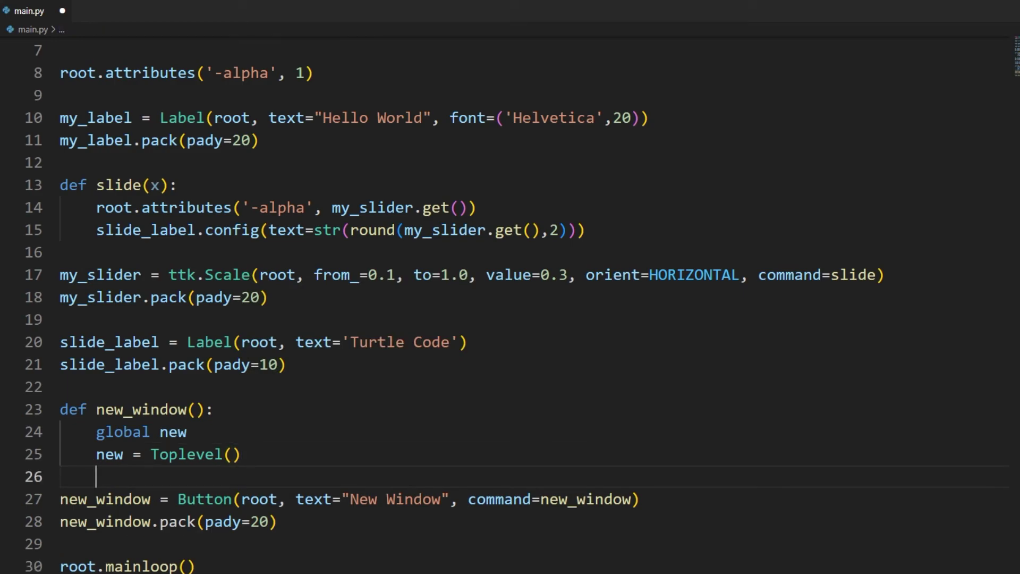
type("new.")
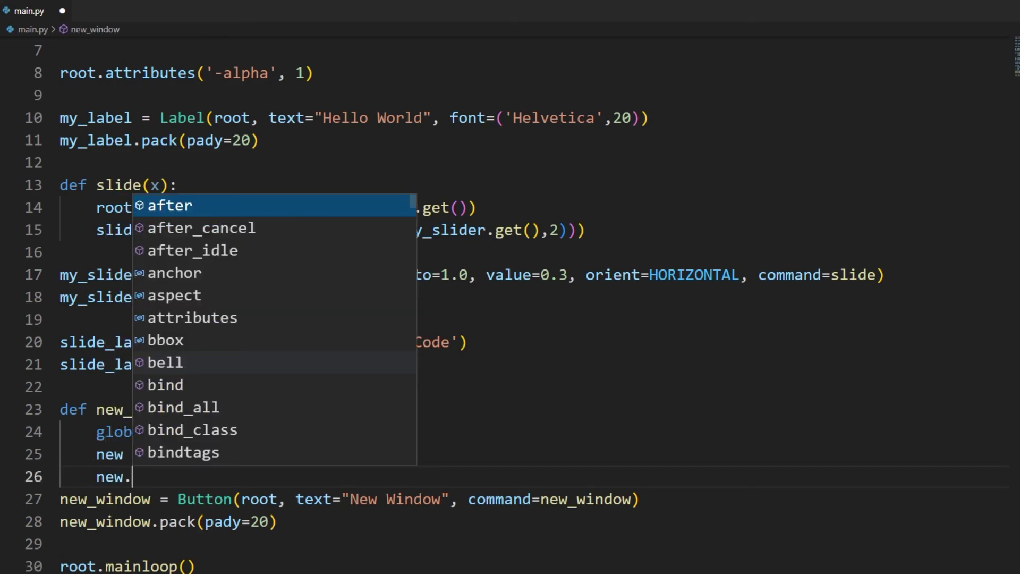
type("at")
key("Tab")
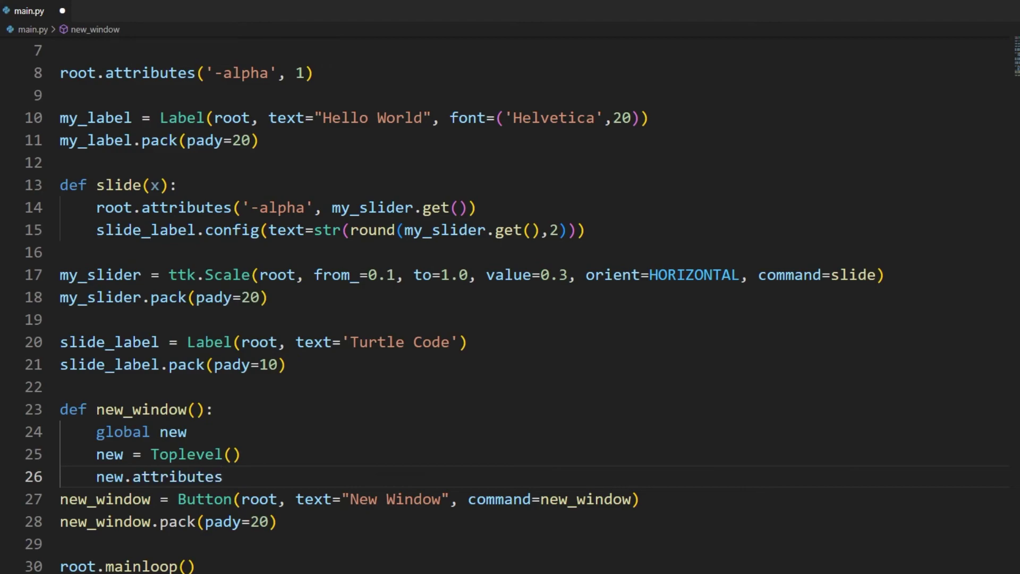
type("('")
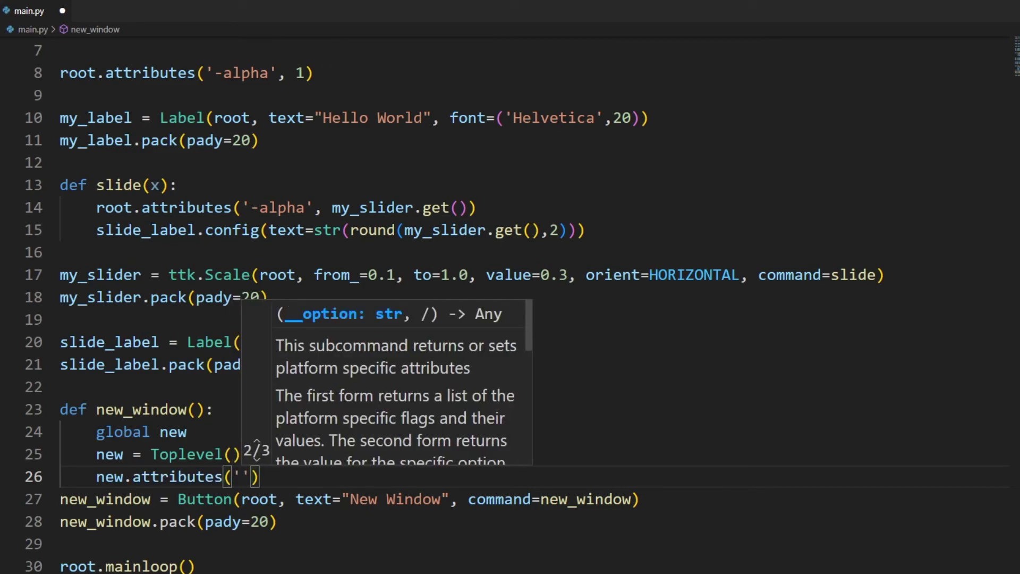
type("-alpha'")
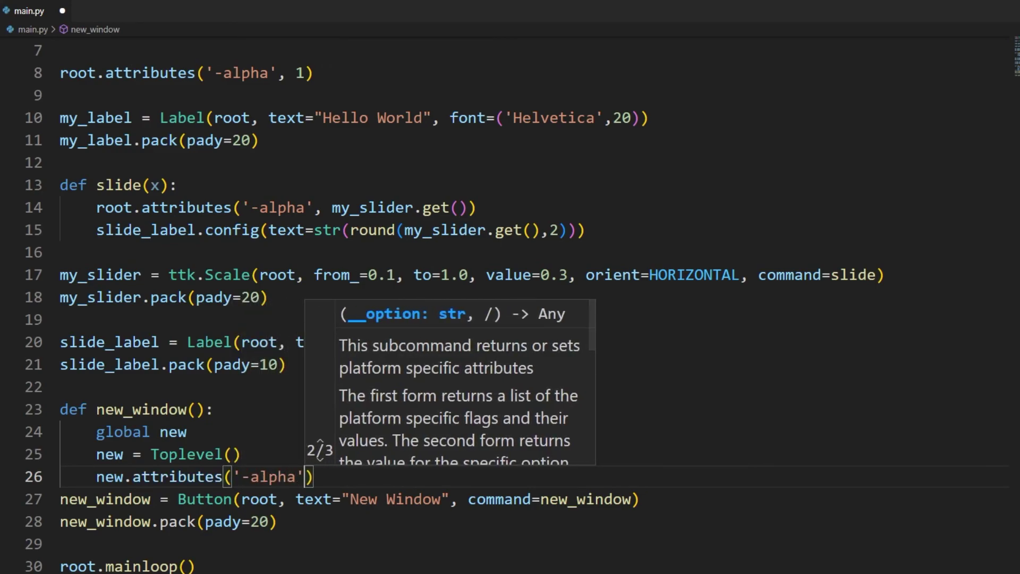
type(", 0.5")
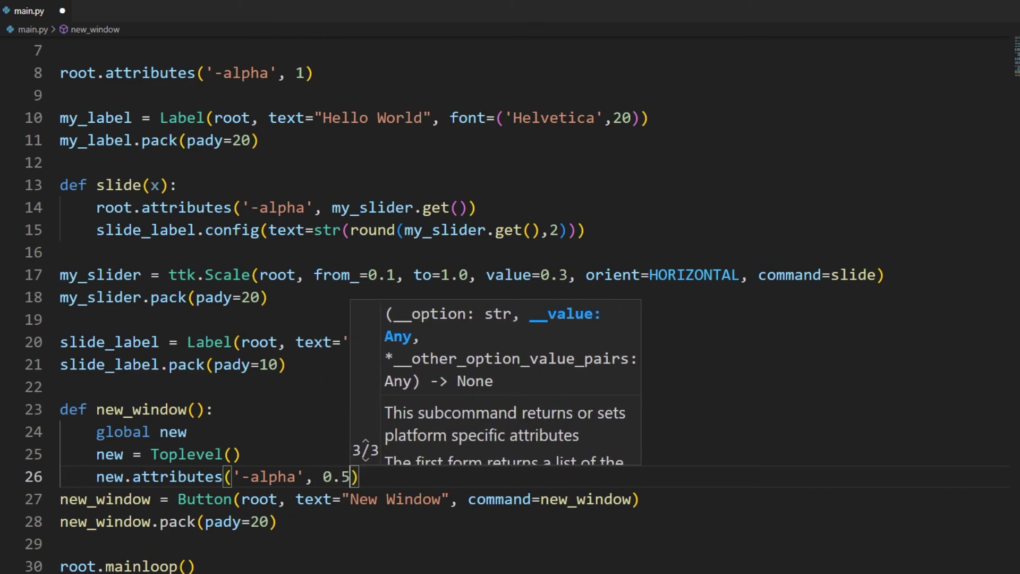
key("End")
key("Return")
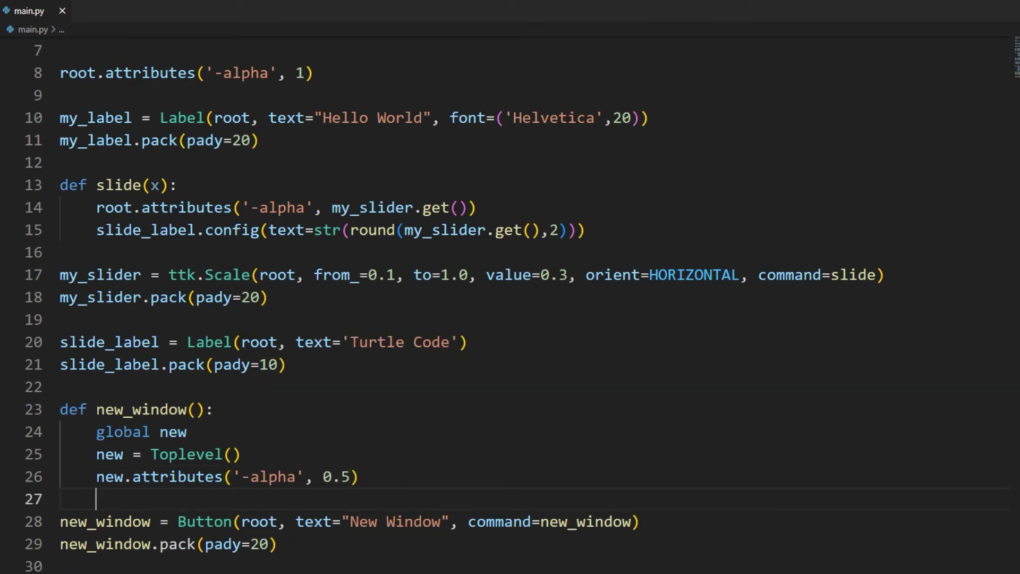
- Run the app, move its window to the upper right, and set the slider to 1.0
key("F5")
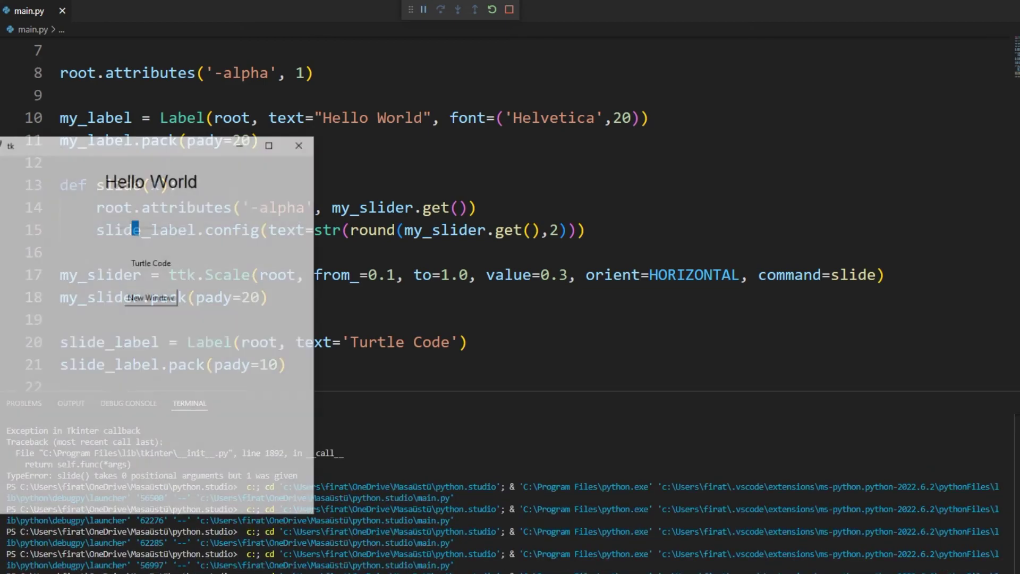
left_click_drag(138, 151, 653, 48)
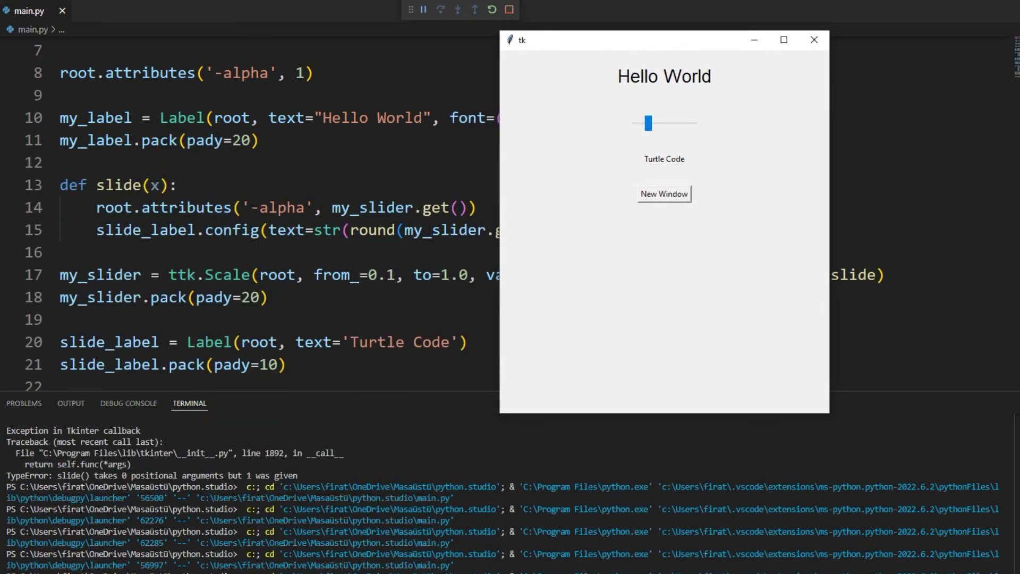
mouse_move(647, 122)
left_mouse_down()
mouse_move(636, 123)
mouse_move(693, 124)
left_mouse_up()
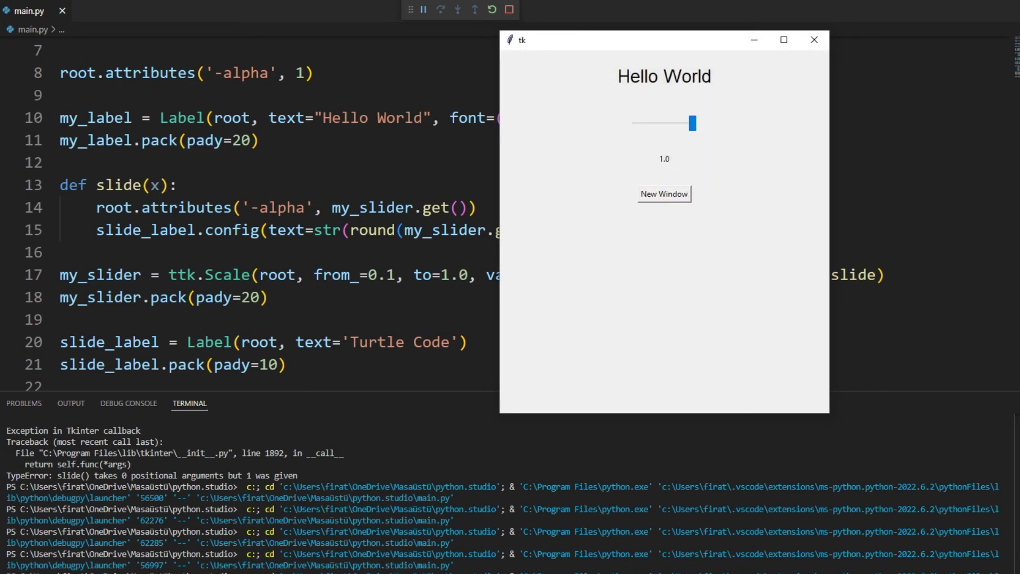
- Open two semi-transparent windows with New Window and reposition each over the main window
left_click(664, 194)
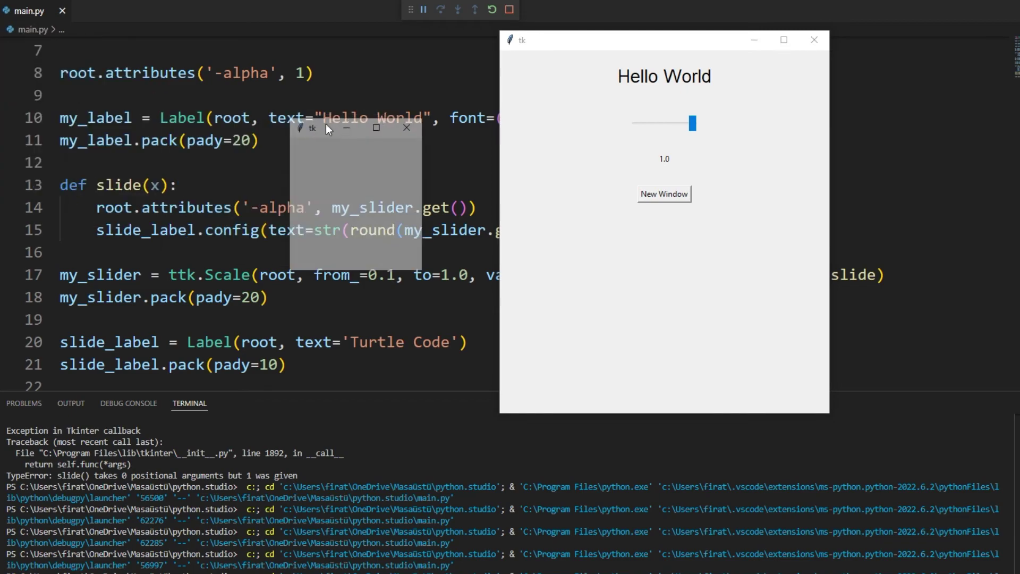
left_click_drag(331, 128, 504, 101)
left_click(664, 193)
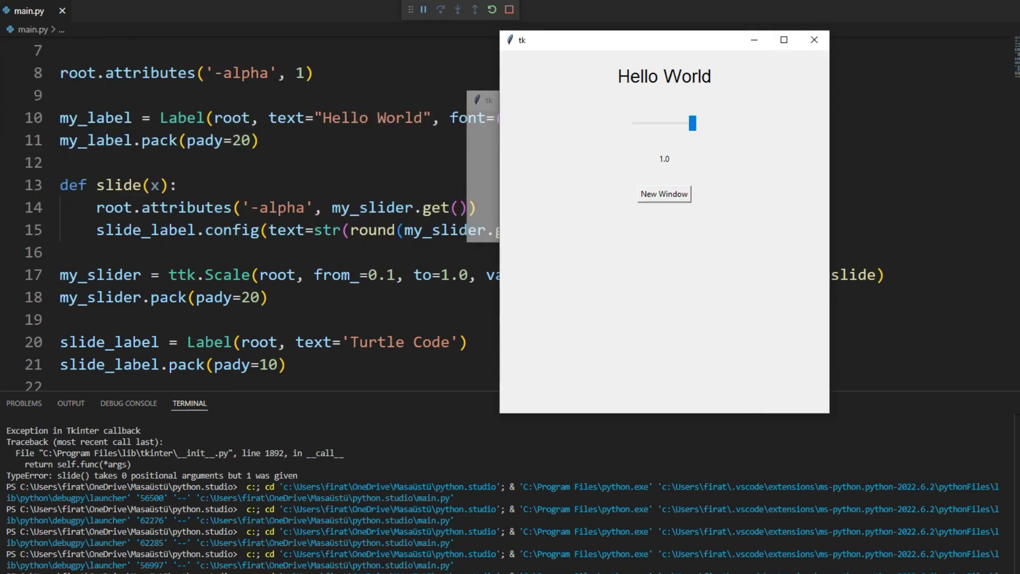
left_click_drag(215, 106, 507, 136)
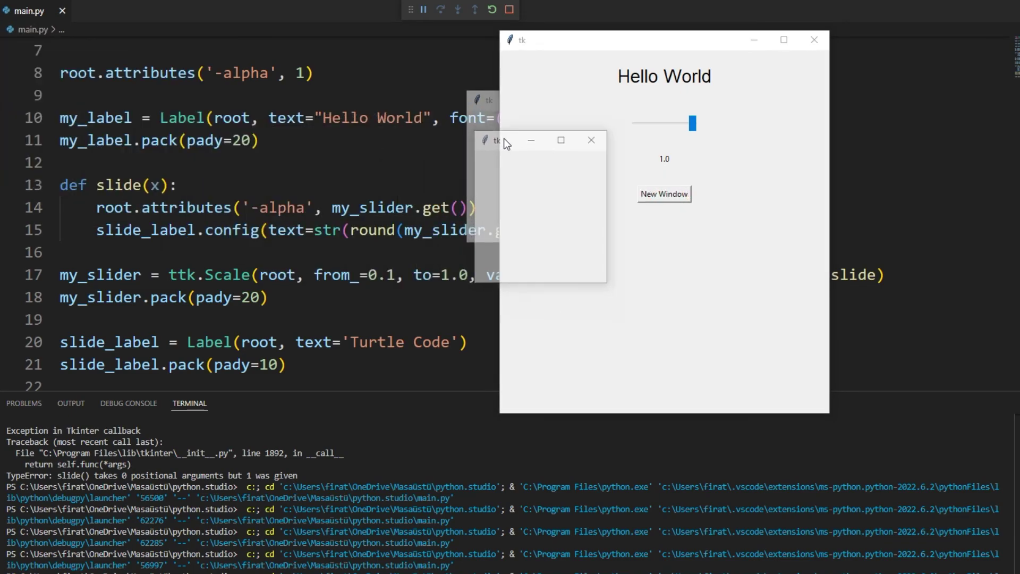